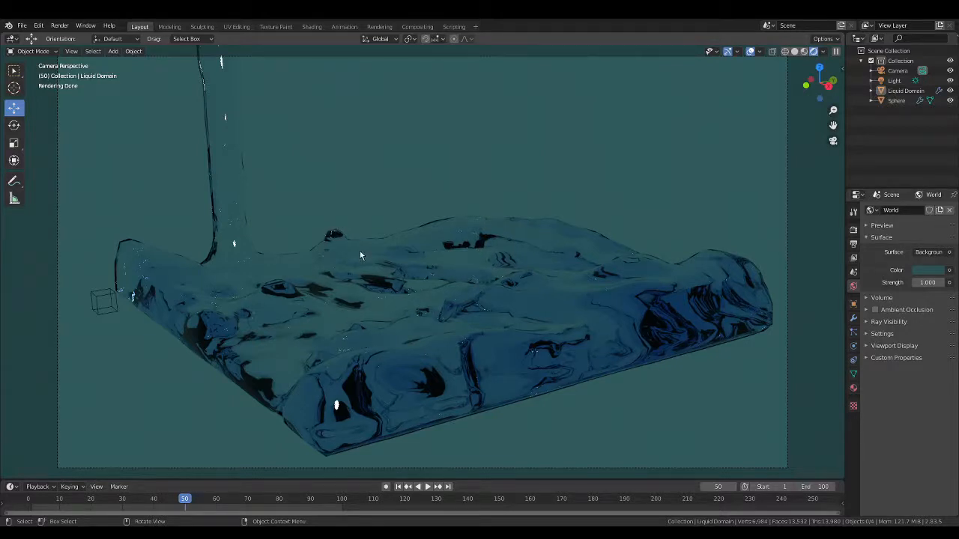
- Preview the finished liquid simulation in solid and material preview shading, and play its animation from near the start
{"action": "left_click", "coordinate": [794, 52]}
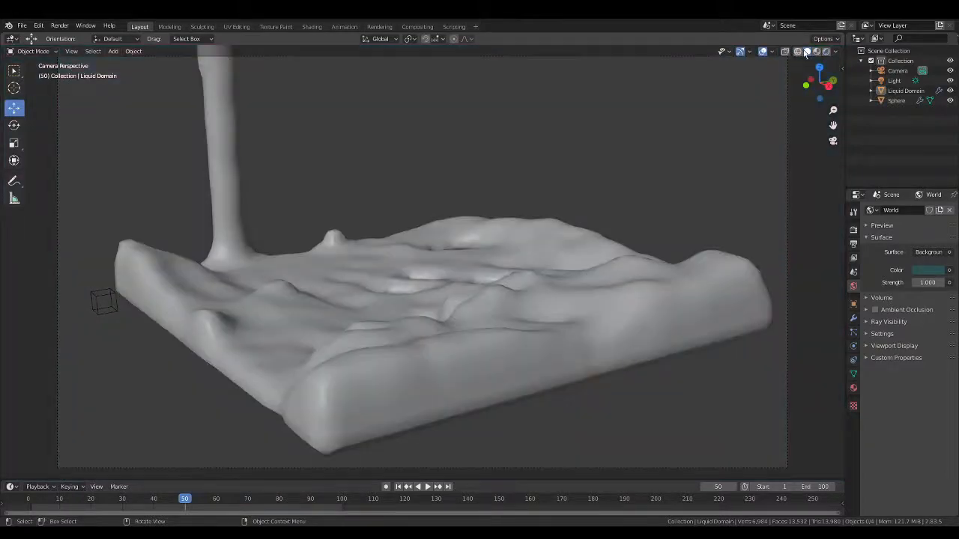
{"action": "left_click", "coordinate": [816, 51]}
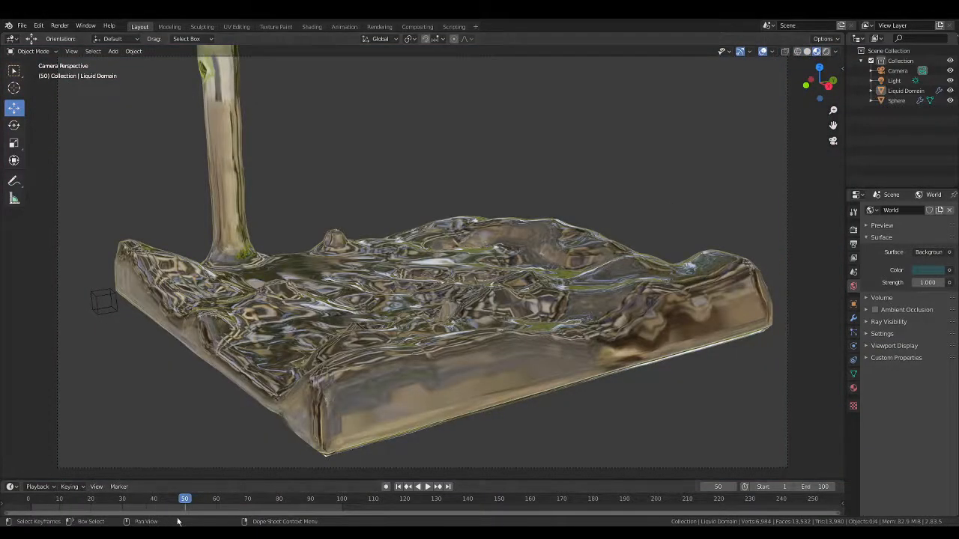
{"action": "left_click", "coordinate": [34, 499]}
{"action": "key", "text": "space"}
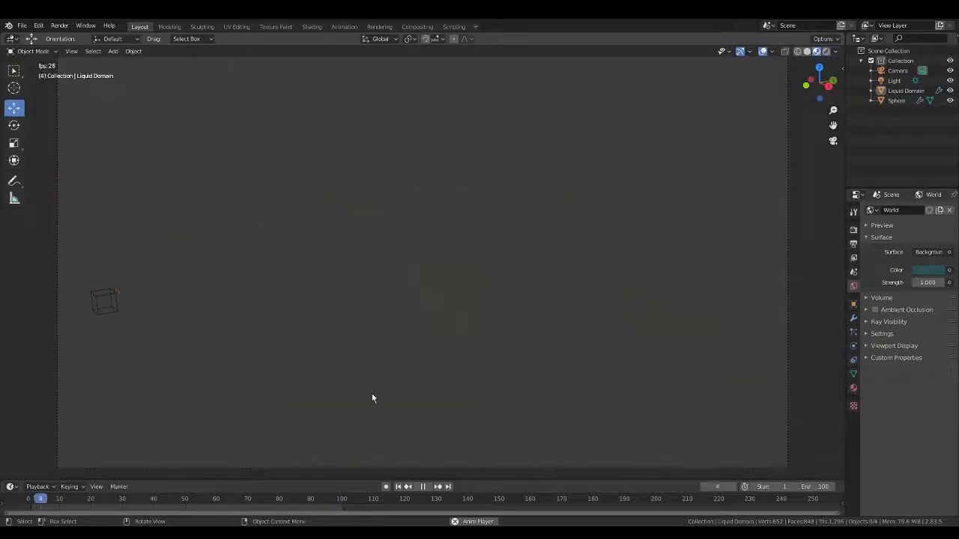
{"action": "key", "text": "space"}
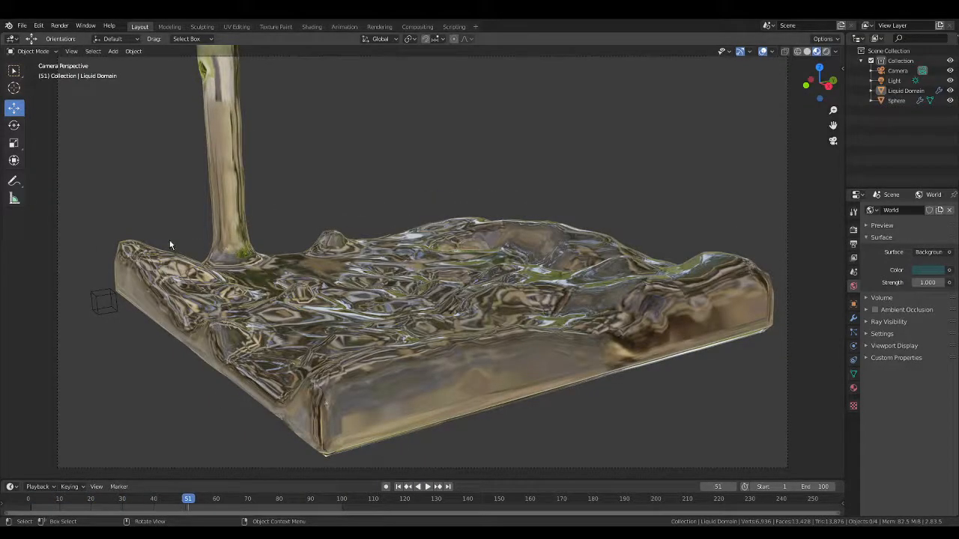
- Create a new General file and discard the changes to the current scene
{"action": "left_click", "coordinate": [23, 26]}
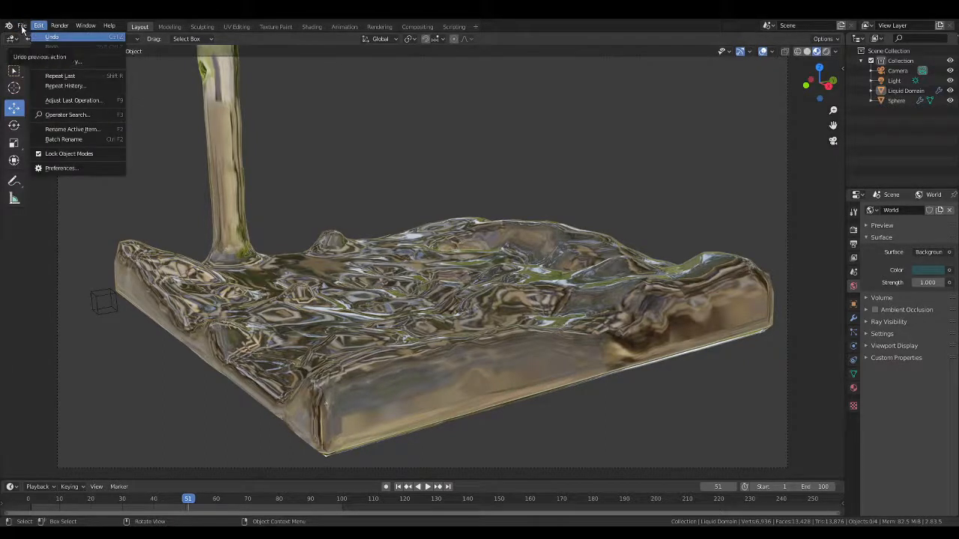
{"action": "left_click", "coordinate": [20, 27]}
{"action": "left_click", "coordinate": [21, 26]}
{"action": "mouse_move", "coordinate": [36, 38]}
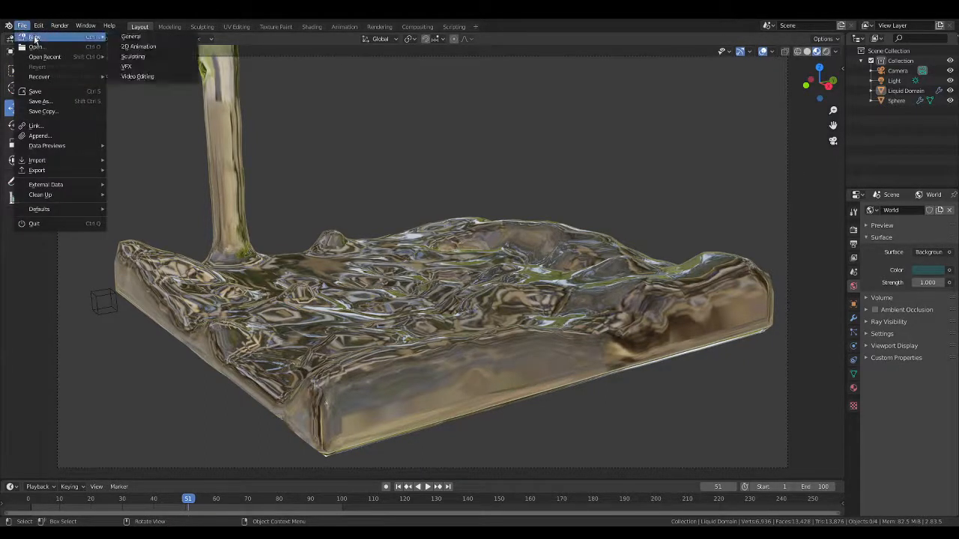
{"action": "left_click", "coordinate": [132, 36]}
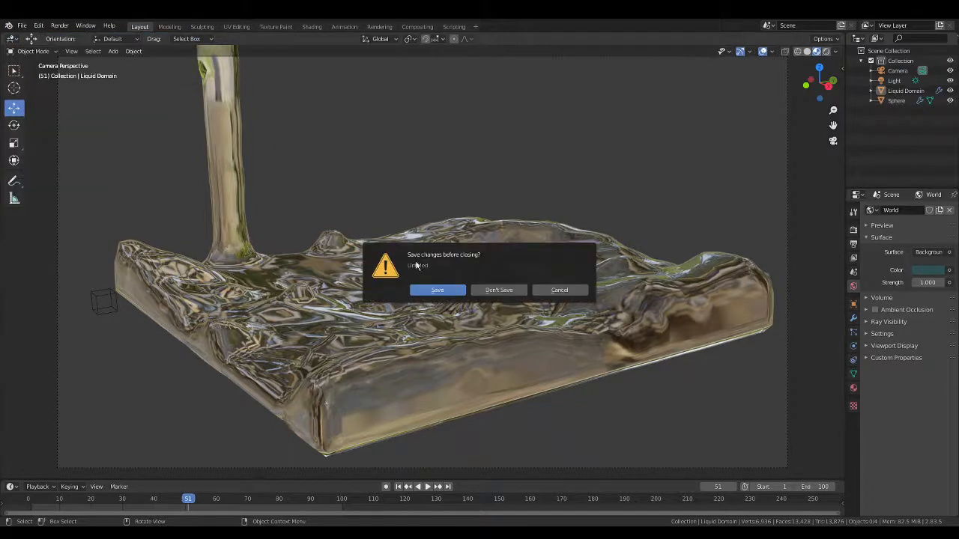
{"action": "left_click", "coordinate": [498, 288]}
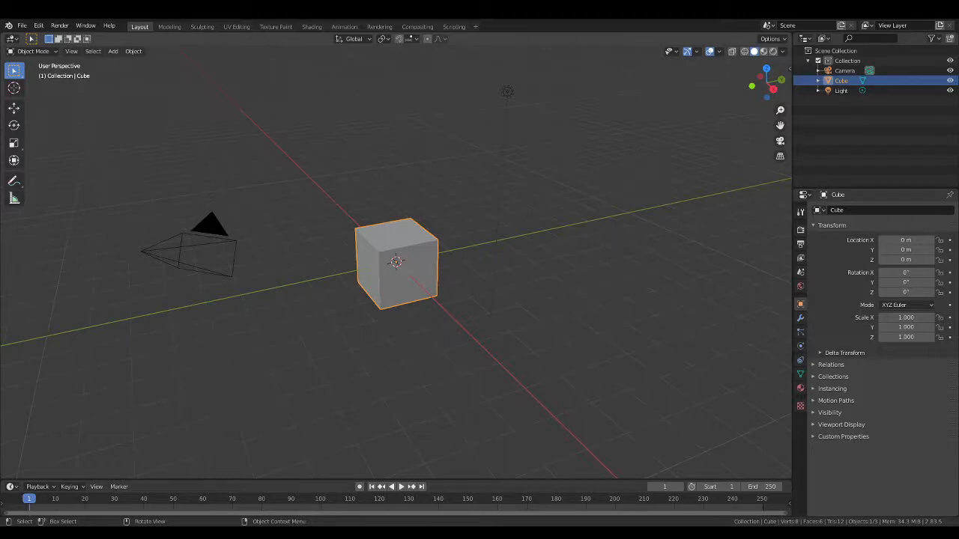
- Delete the default cube from the scene
{"action": "left_click", "coordinate": [505, 281]}
{"action": "left_click", "coordinate": [422, 284]}
{"action": "key", "text": "x"}
{"action": "left_click", "coordinate": [409, 281]}
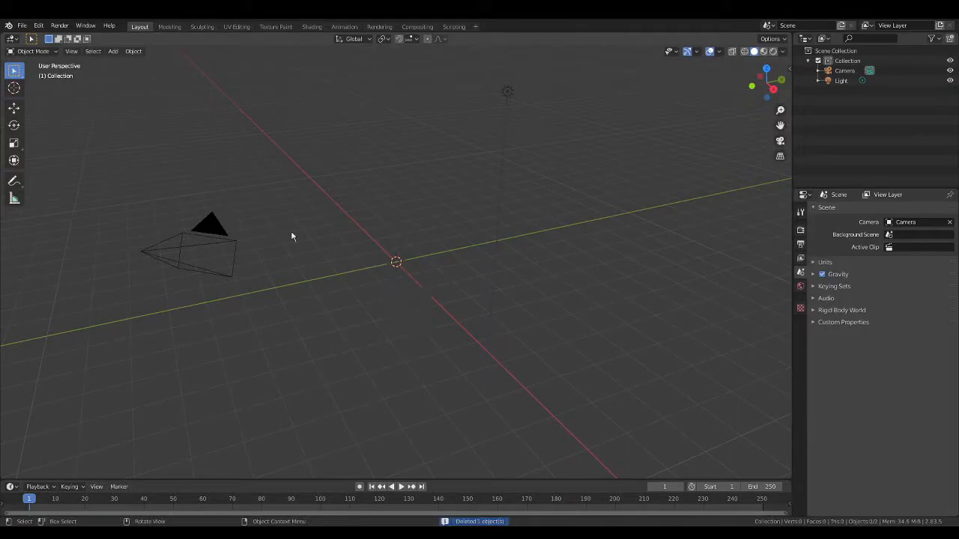
- Add a torus mesh at the scene's origin
{"action": "left_click", "coordinate": [113, 52]}
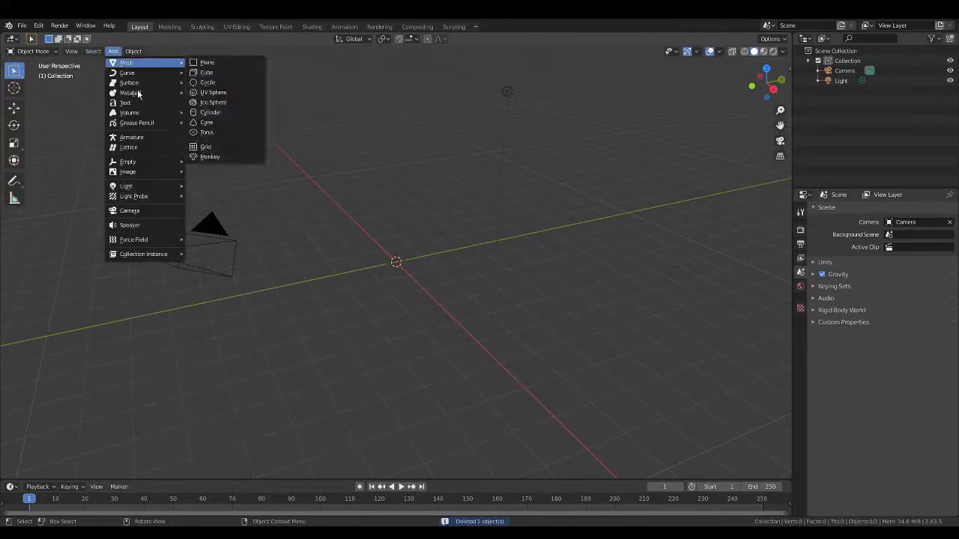
{"action": "mouse_move", "coordinate": [149, 67]}
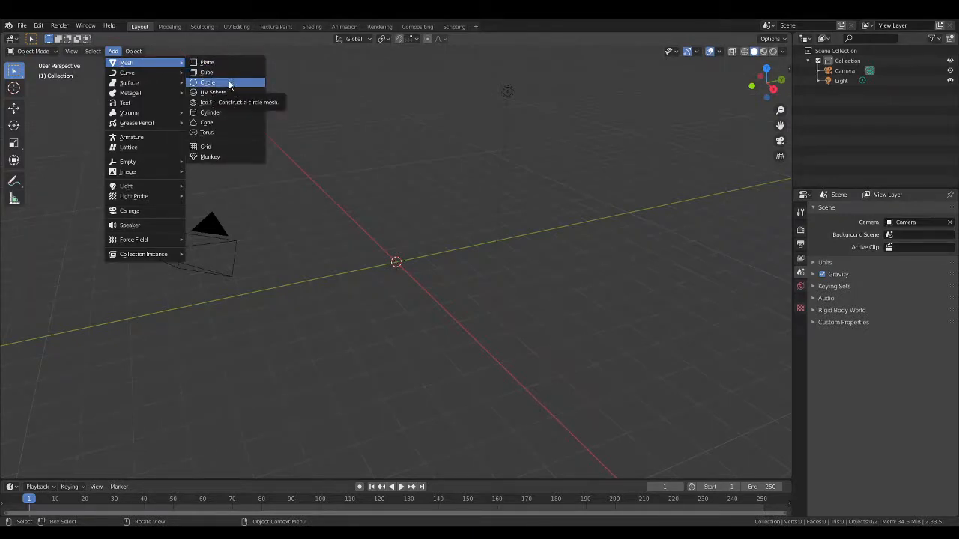
{"action": "left_click", "coordinate": [220, 133]}
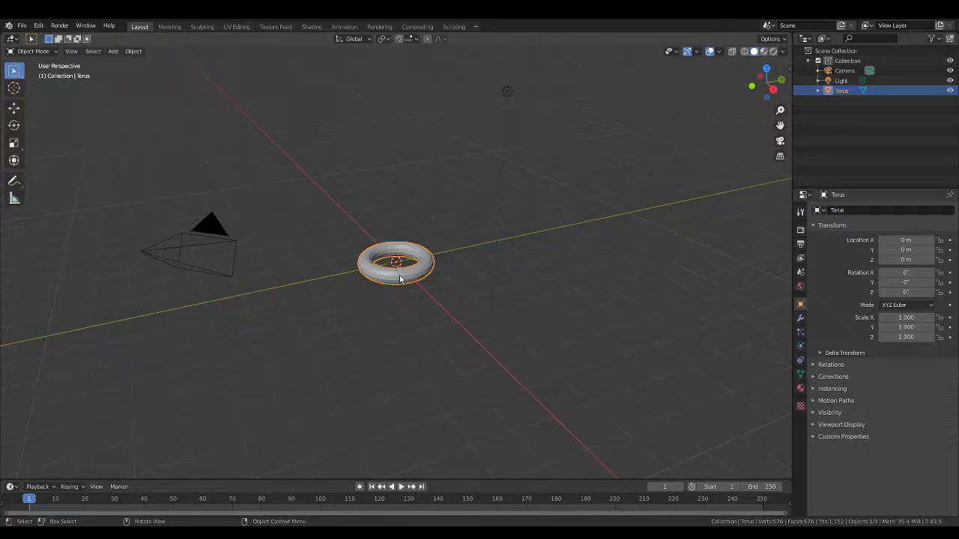
{"action": "key", "text": "g"}
{"action": "left_click", "coordinate": [400, 275]}
- Enable the Screencast Keys overlay in the viewport and collapse its settings
{"action": "key", "text": "n"}
{"action": "left_click", "coordinate": [786, 142]}
{"action": "left_click", "coordinate": [692, 64]}
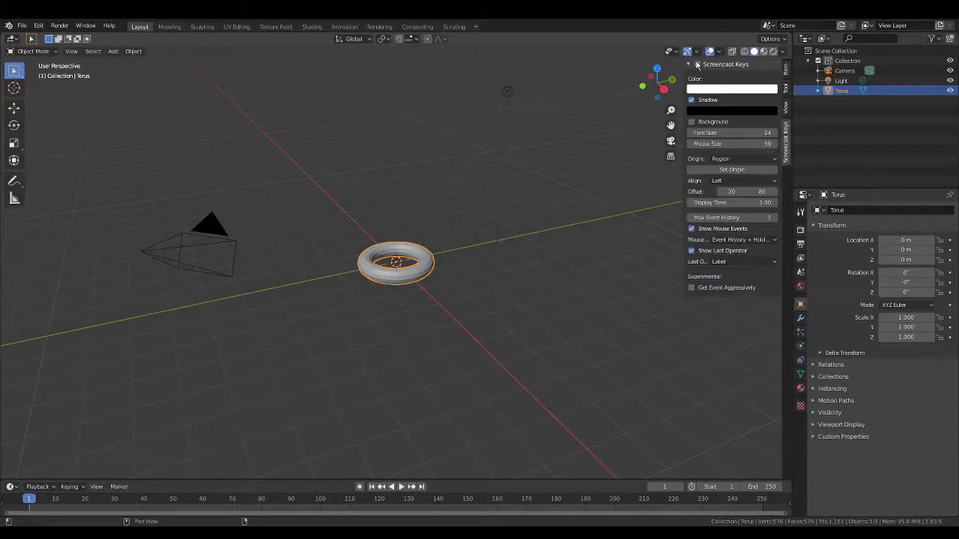
{"action": "left_click", "coordinate": [688, 64]}
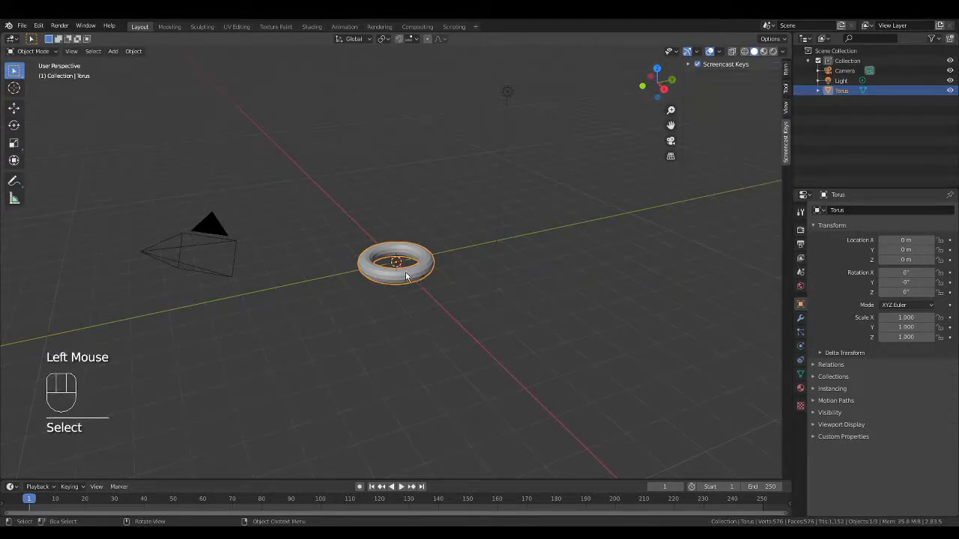
- Move the torus up along the Z axis to a height of about 1.68 m
{"action": "key", "text": "g"}
{"action": "key", "text": "z"}
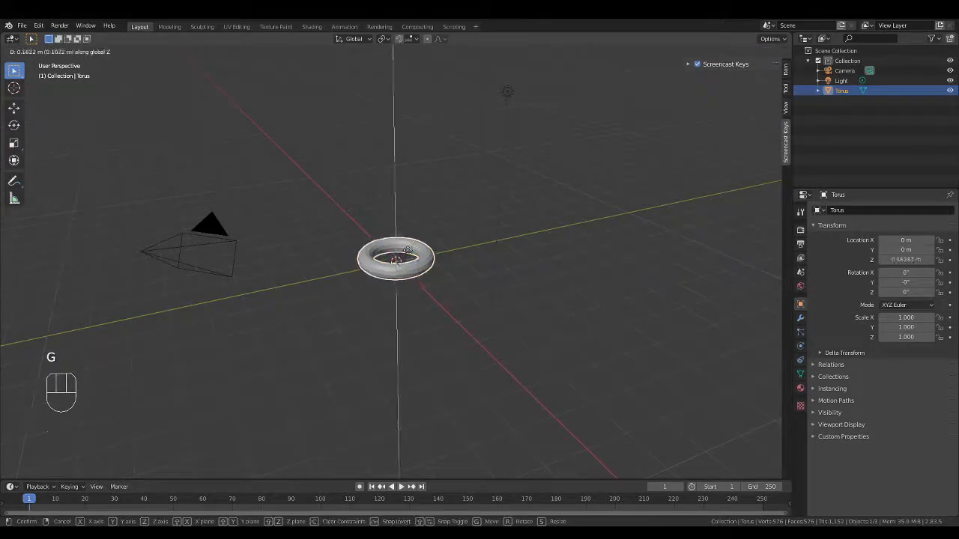
{"action": "left_click", "coordinate": [409, 228]}
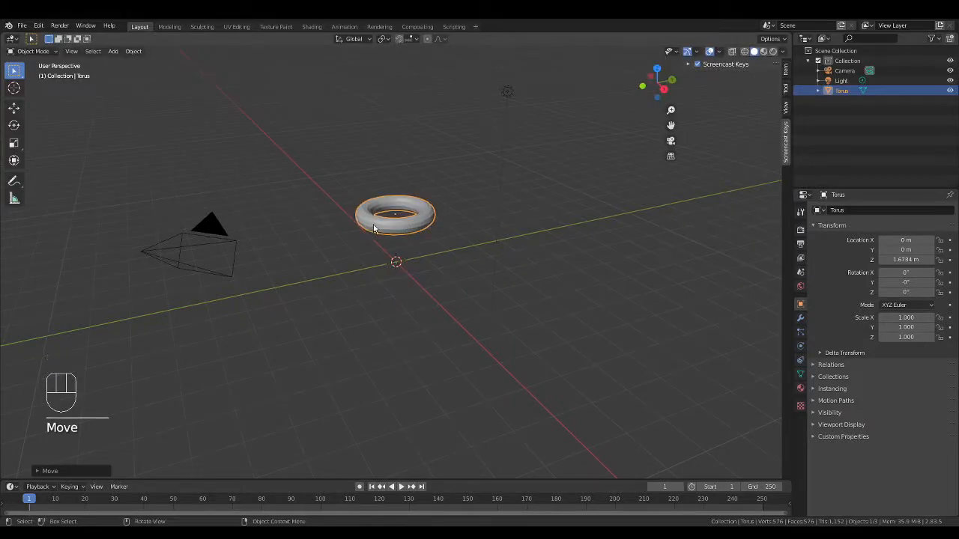
- Apply the Quick Liquid effect to the torus
{"action": "left_click", "coordinate": [440, 253]}
{"action": "left_click", "coordinate": [413, 229]}
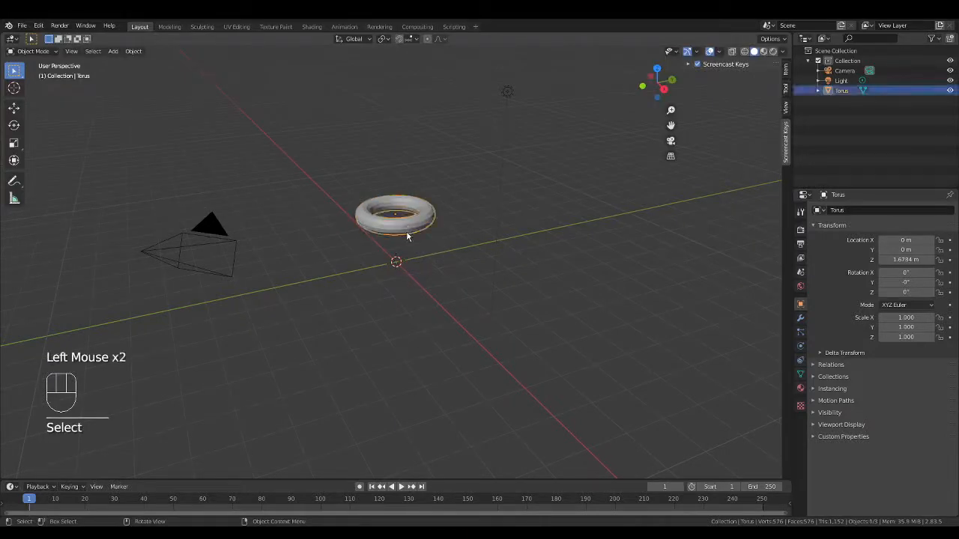
{"action": "left_click", "coordinate": [112, 52]}
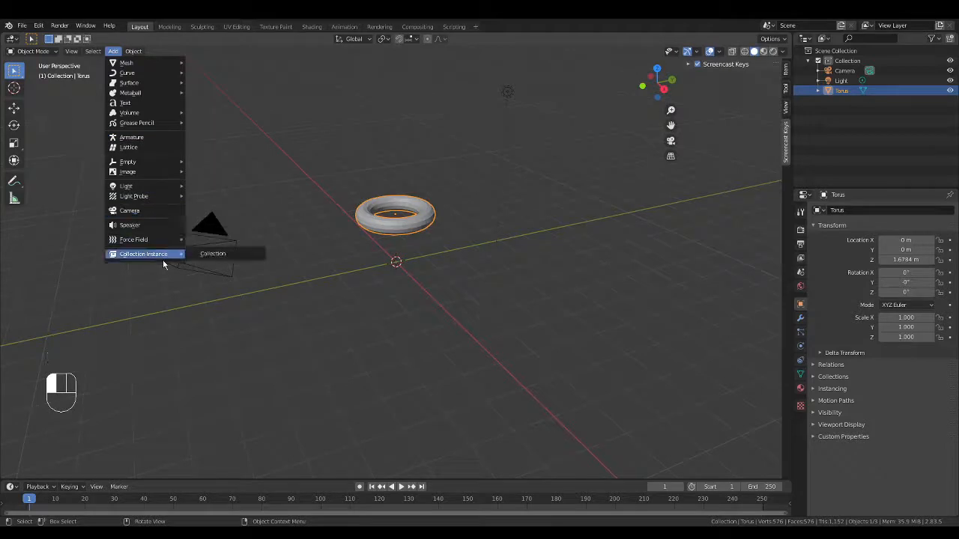
{"action": "left_click", "coordinate": [138, 52]}
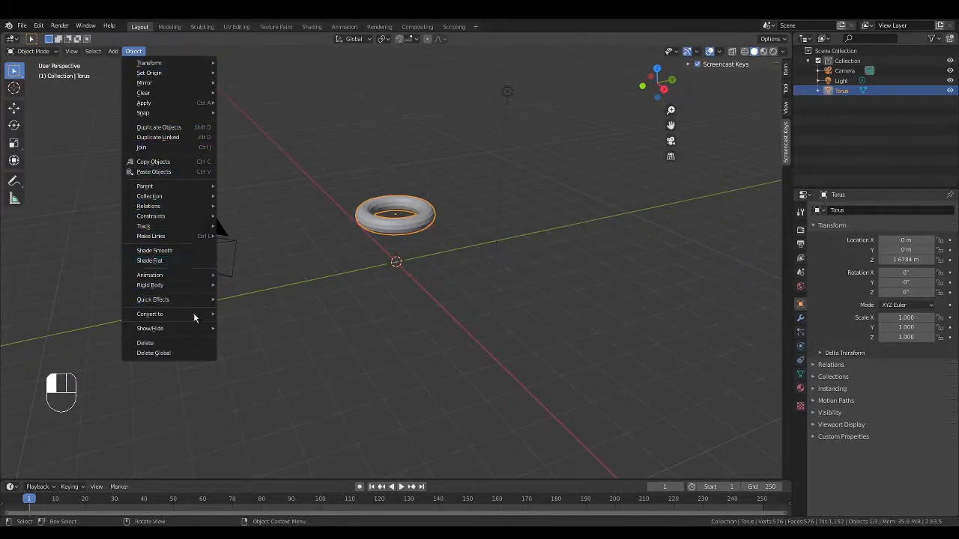
{"action": "mouse_move", "coordinate": [215, 290]}
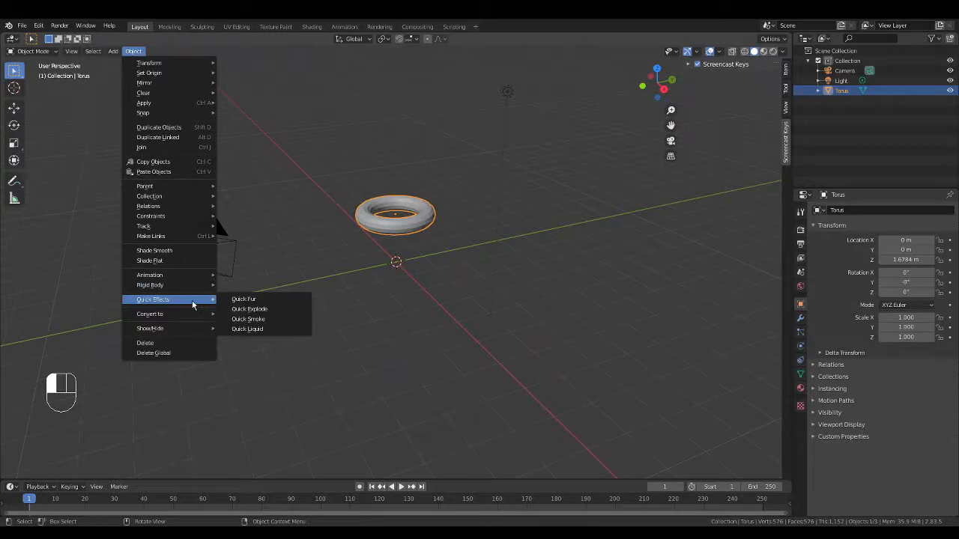
{"action": "left_click", "coordinate": [258, 330]}
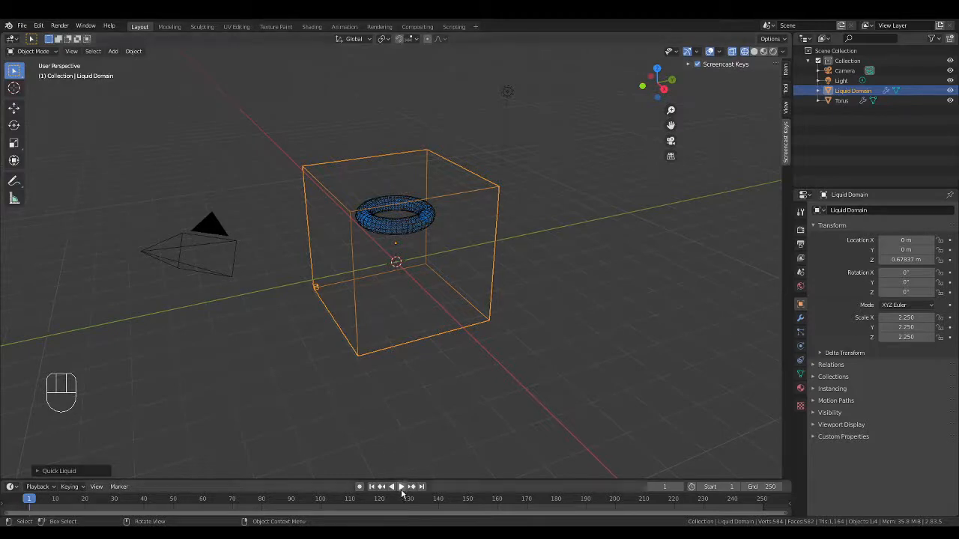
- Play the liquid simulation to preview the torus's fluid falling, replay it, and return to frame 1
{"action": "key", "text": "space"}
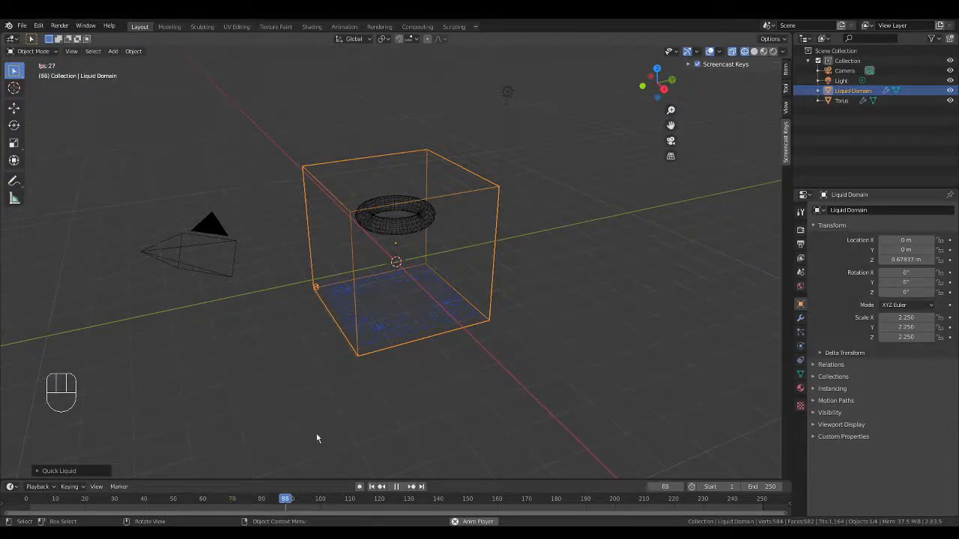
{"action": "left_click", "coordinate": [29, 501]}
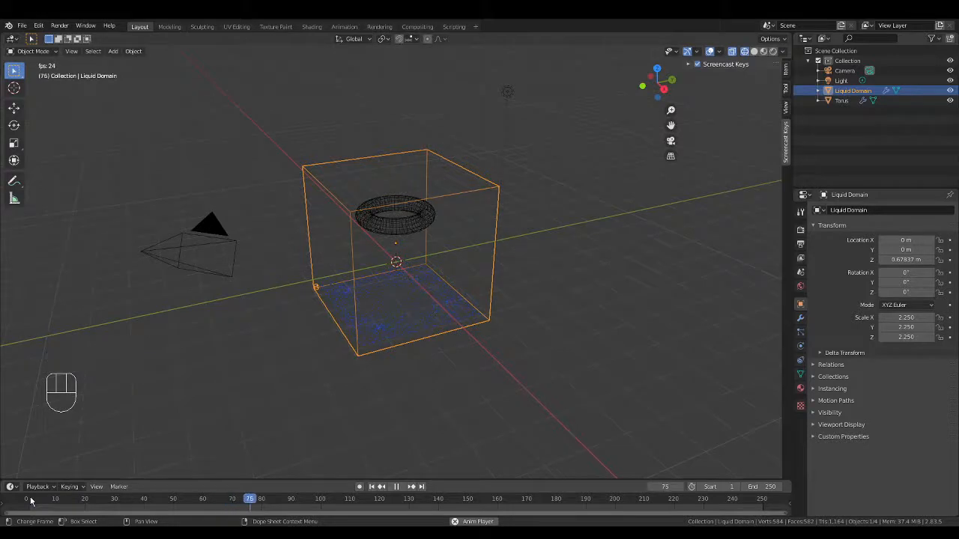
{"action": "left_click", "coordinate": [30, 500]}
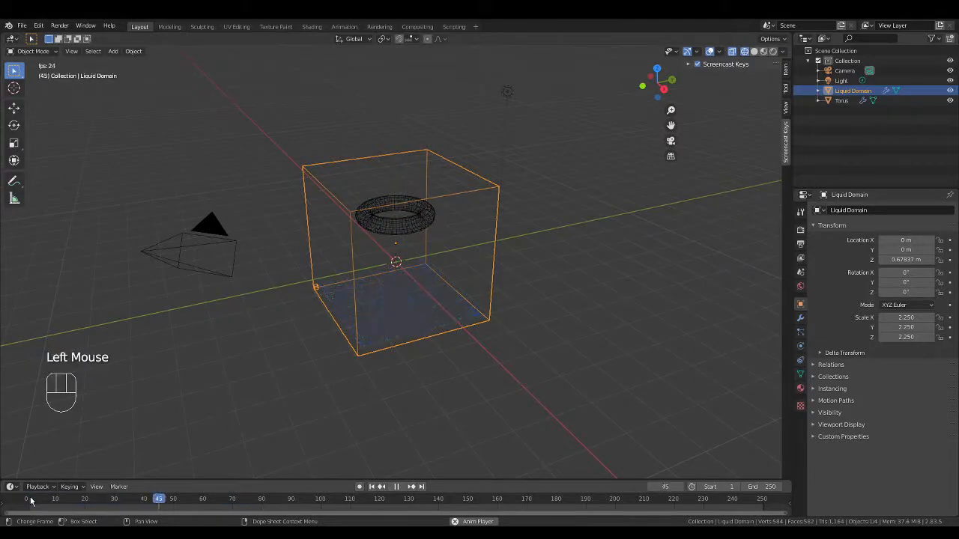
{"action": "left_click", "coordinate": [30, 501]}
{"action": "key", "text": "space"}
{"action": "left_click", "coordinate": [30, 500]}
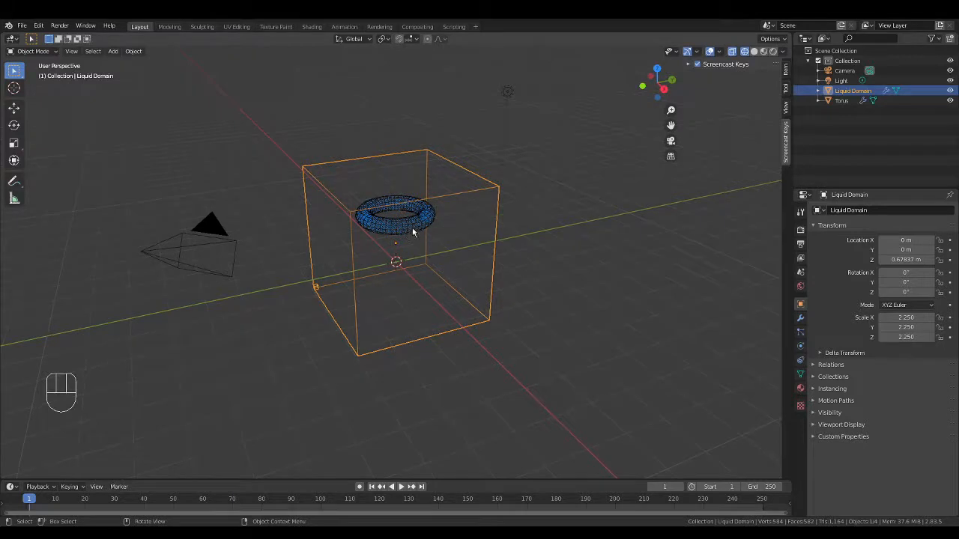
- Select the liquid domain box and the torus in turn to tell the two simulation objects apart
{"action": "left_click", "coordinate": [425, 322]}
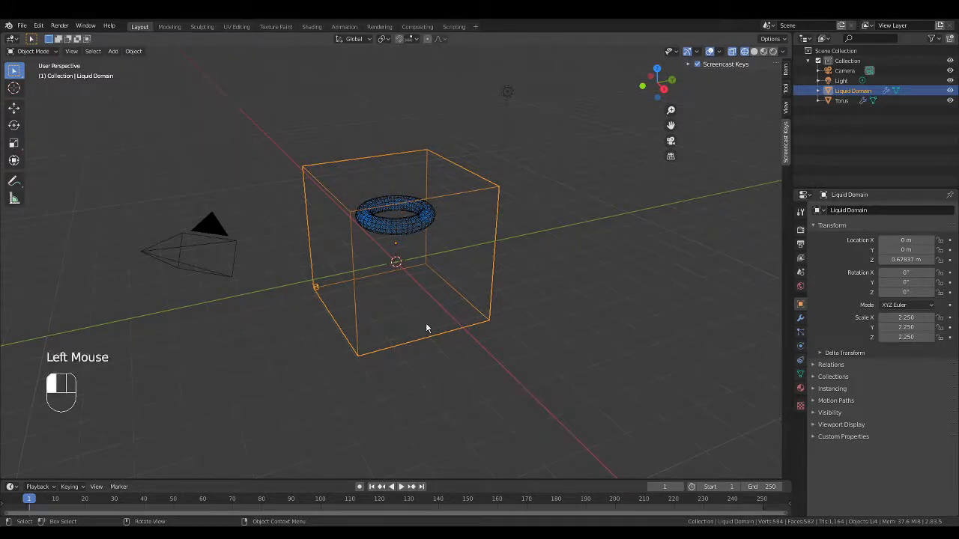
{"action": "left_click", "coordinate": [538, 257]}
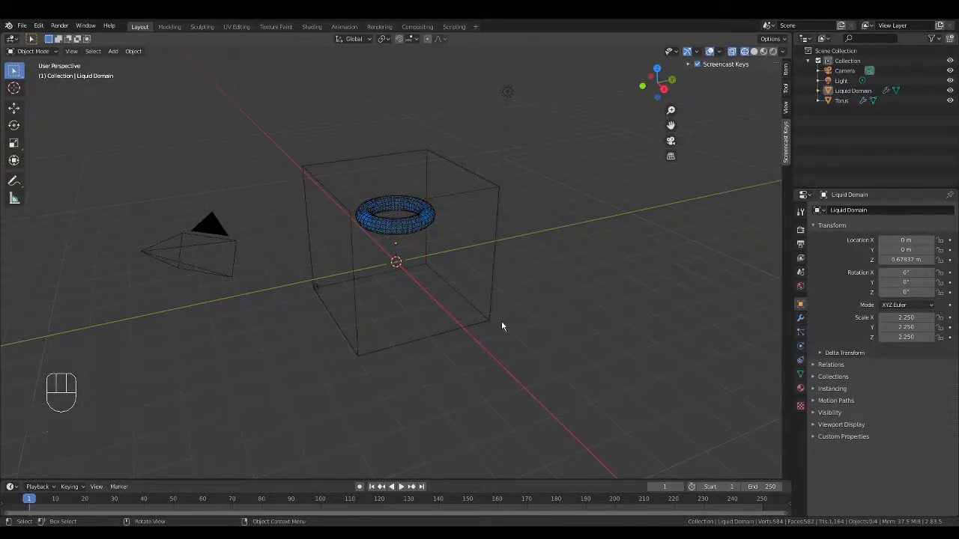
{"action": "left_click", "coordinate": [472, 310]}
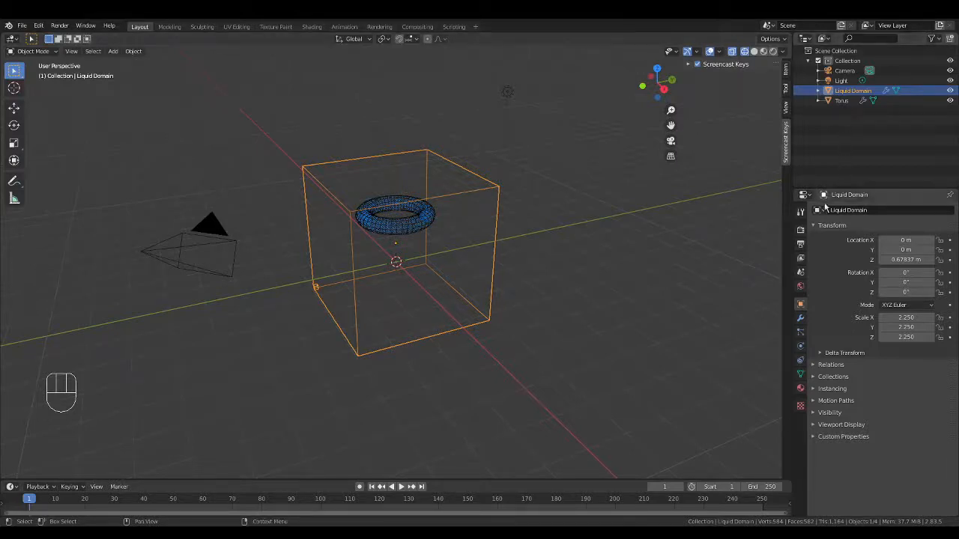
{"action": "left_click", "coordinate": [403, 234]}
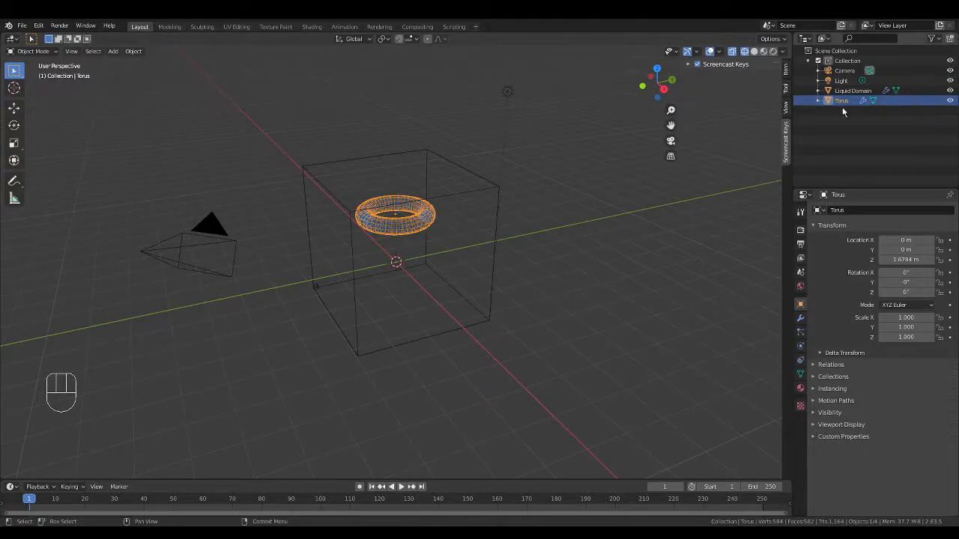
- Open the physics settings of the liquid domain box and choose Domain as its fluid type, keeping the Liquid domain type
{"action": "left_click", "coordinate": [453, 193]}
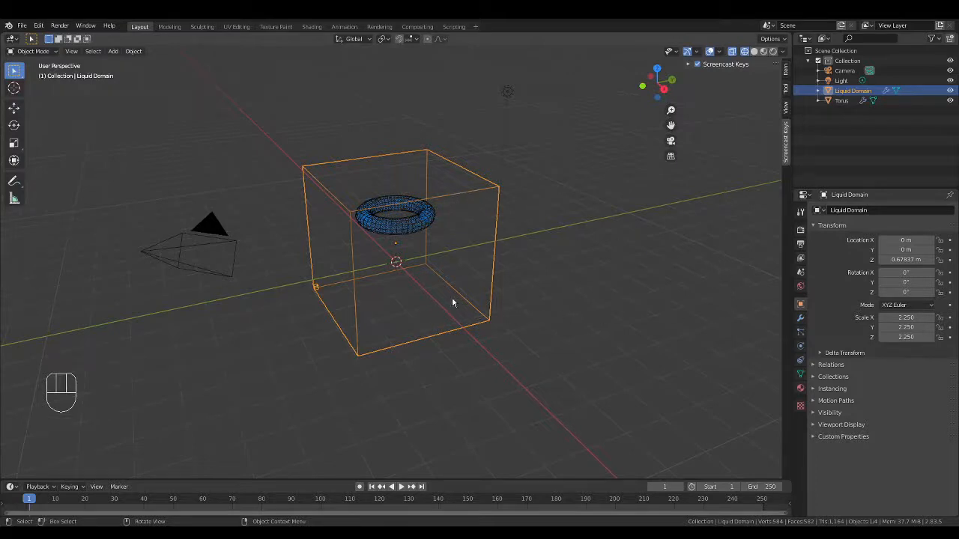
{"action": "left_click", "coordinate": [801, 349]}
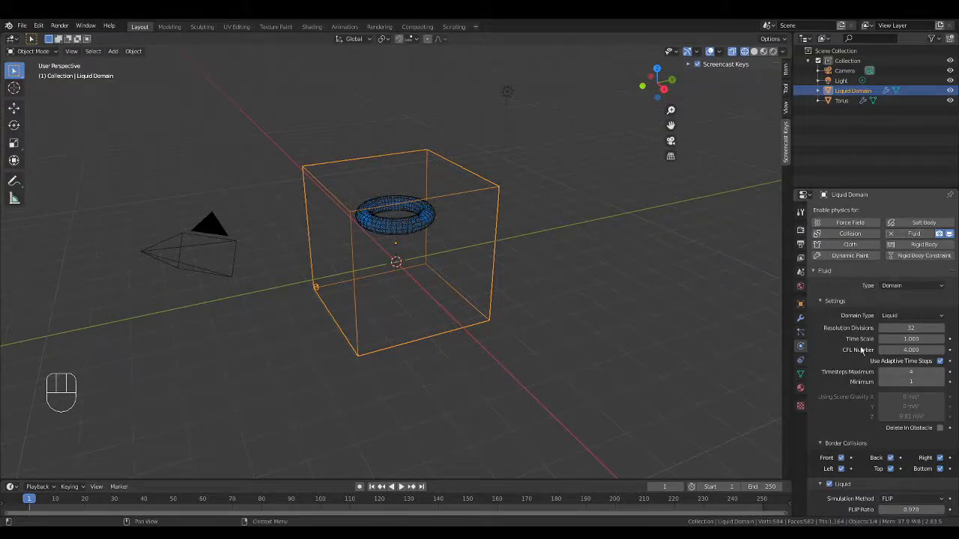
{"action": "left_click", "coordinate": [895, 288]}
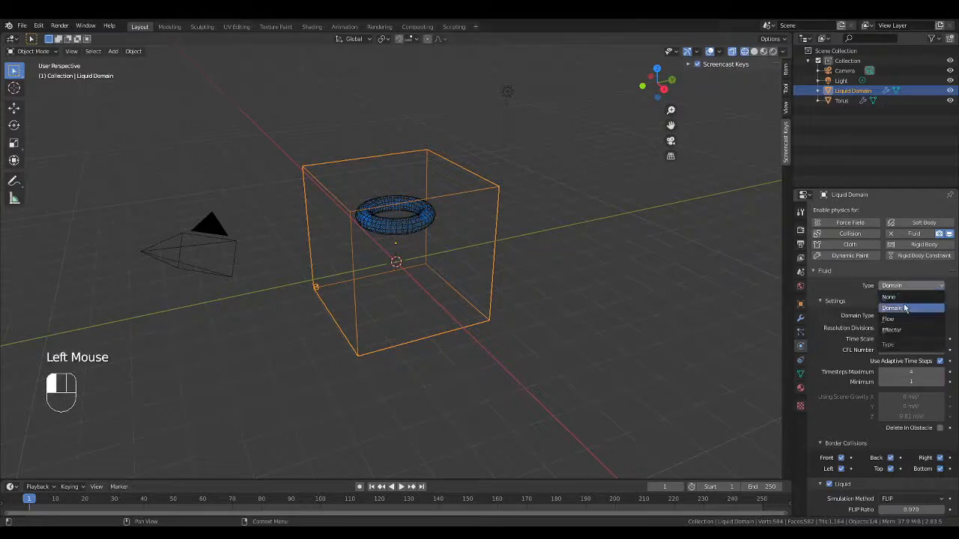
{"action": "left_click", "coordinate": [902, 305]}
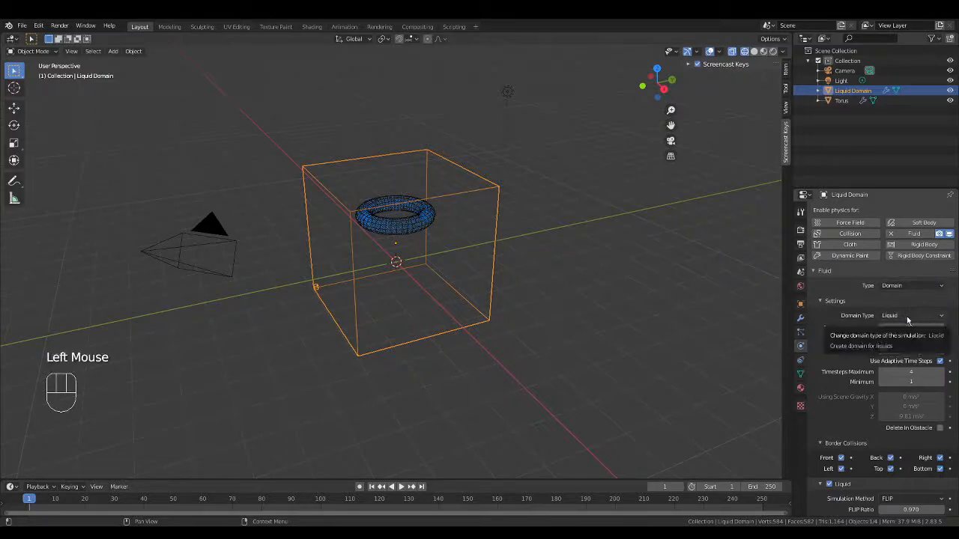
{"action": "left_click", "coordinate": [906, 317]}
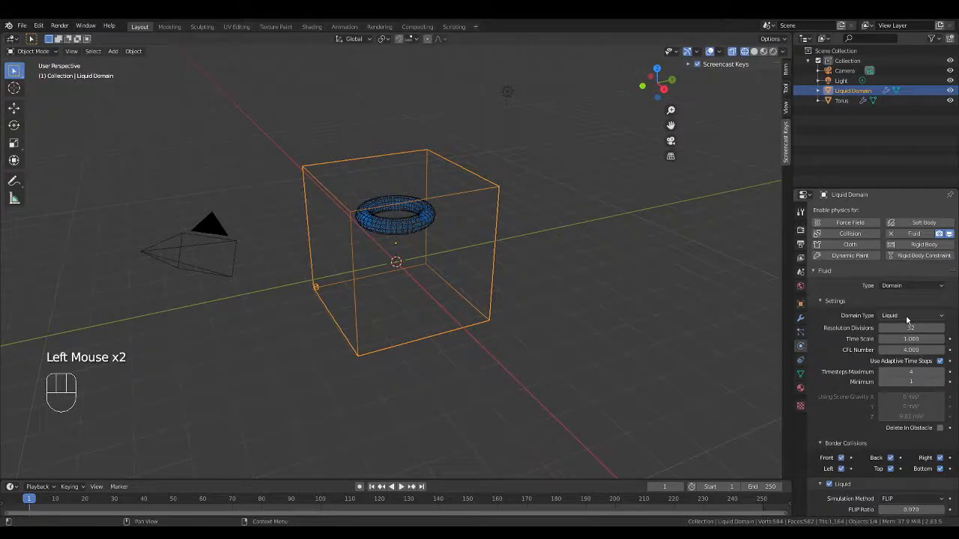
- Look through the domain's fluid settings, from resolution and border collisions down to the liquid options and cache folder path
{"action": "scroll", "coordinate": [832, 376], "scroll_direction": "down", "scroll_amount": 6}
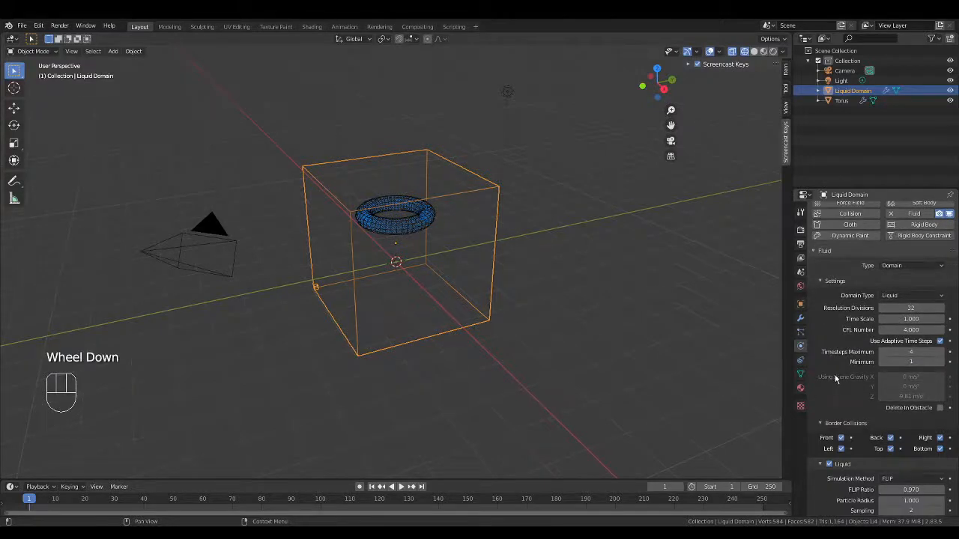
{"action": "scroll", "coordinate": [834, 377], "scroll_direction": "down", "scroll_amount": 16}
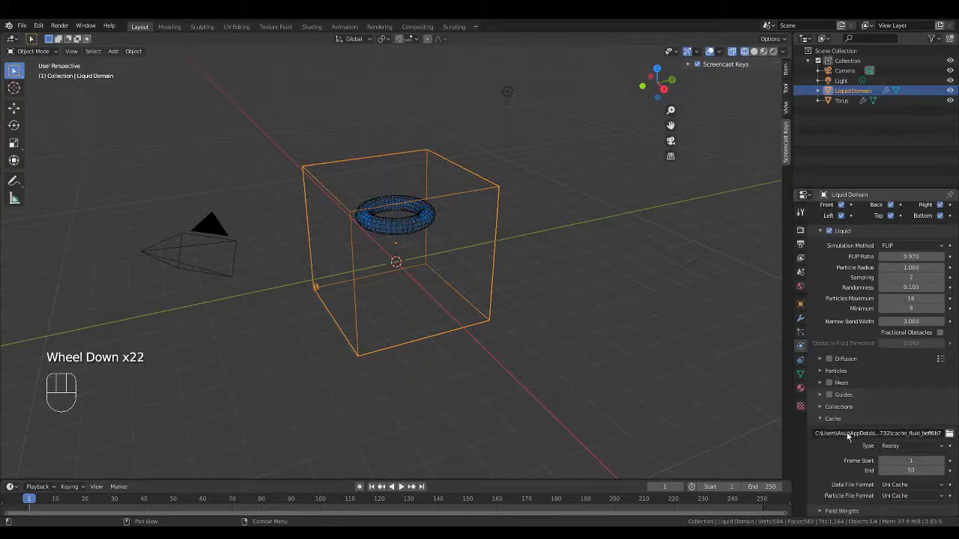
{"action": "left_click", "coordinate": [888, 435]}
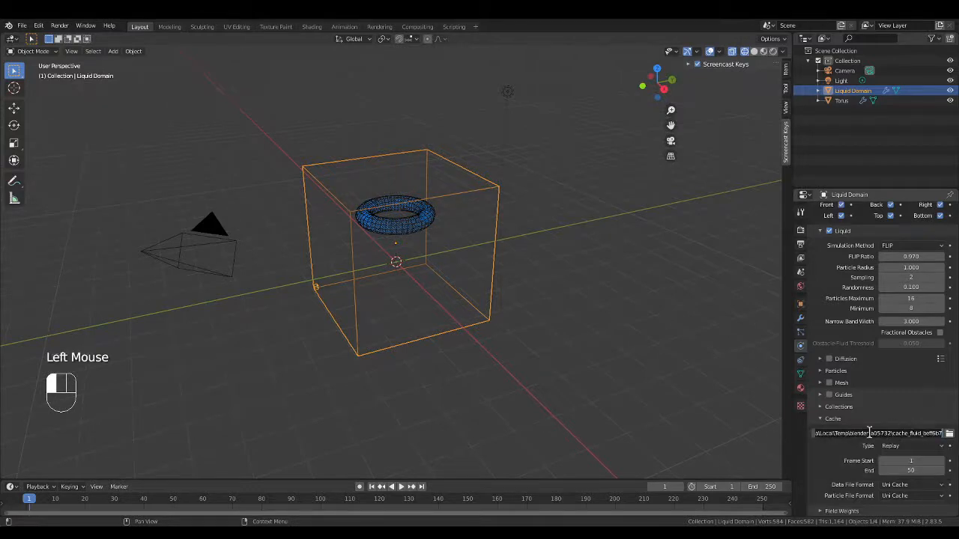
{"action": "left_click", "coordinate": [814, 454]}
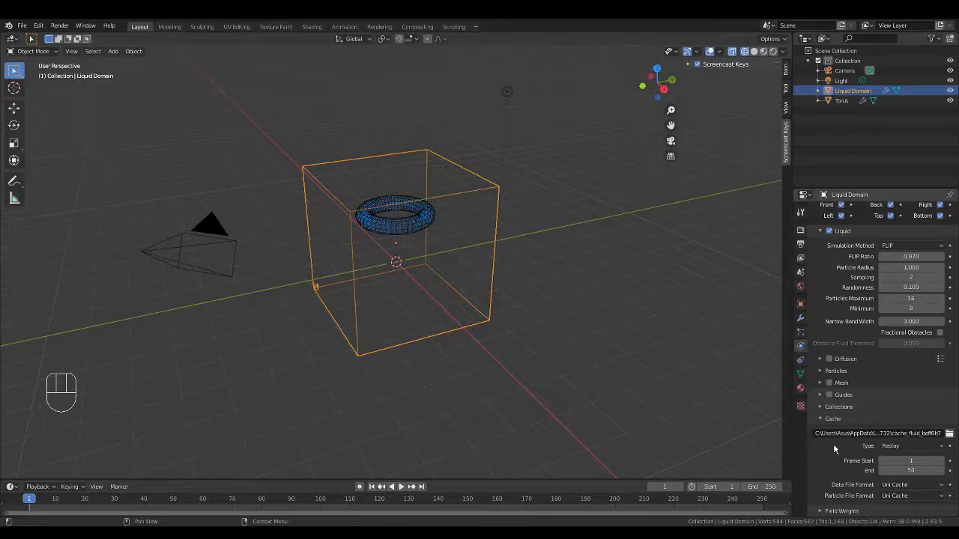
{"action": "scroll", "coordinate": [916, 402], "scroll_direction": "down", "scroll_amount": 4}
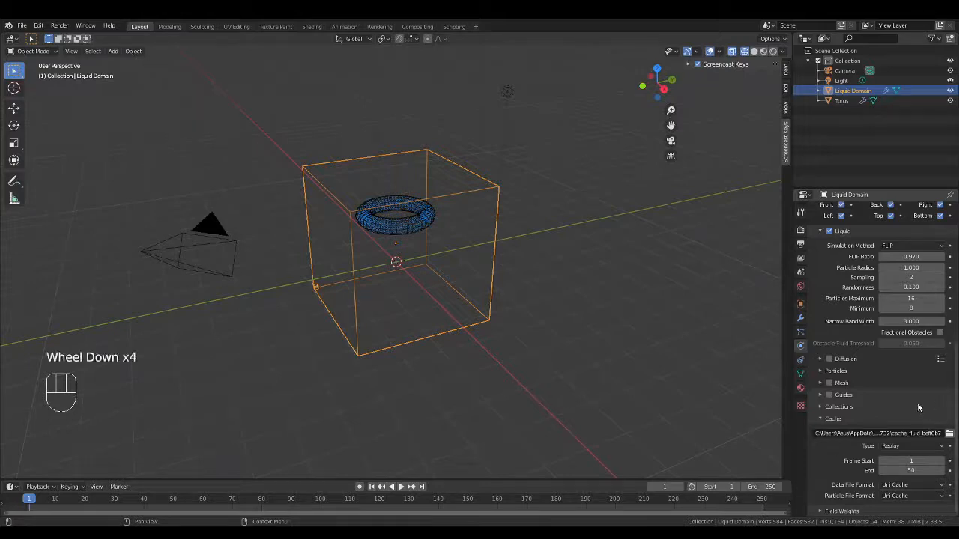
{"action": "scroll", "coordinate": [881, 412], "scroll_direction": "up", "scroll_amount": 3}
{"action": "scroll", "coordinate": [882, 418], "scroll_direction": "up", "scroll_amount": 14}
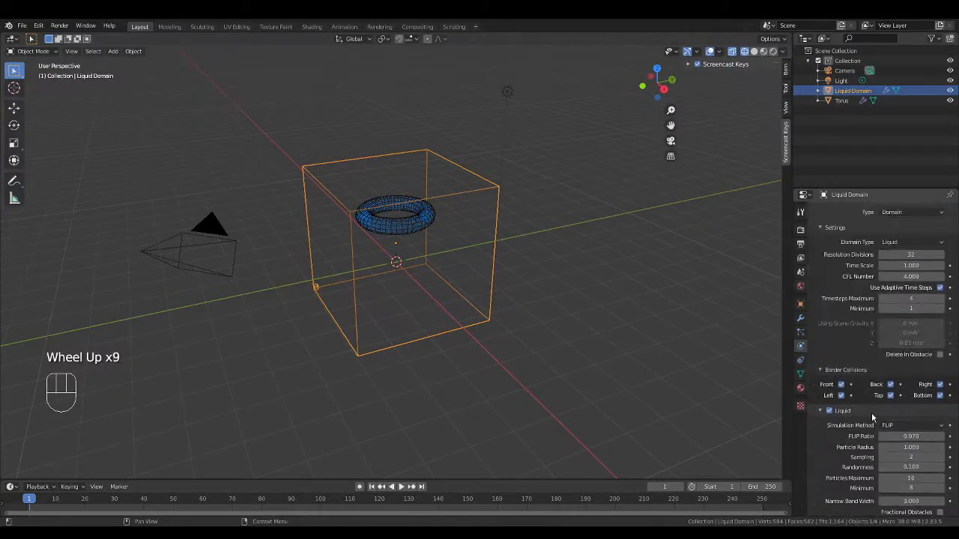
{"action": "scroll", "coordinate": [871, 416], "scroll_direction": "down", "scroll_amount": 8}
{"action": "scroll", "coordinate": [862, 419], "scroll_direction": "down", "scroll_amount": 12}
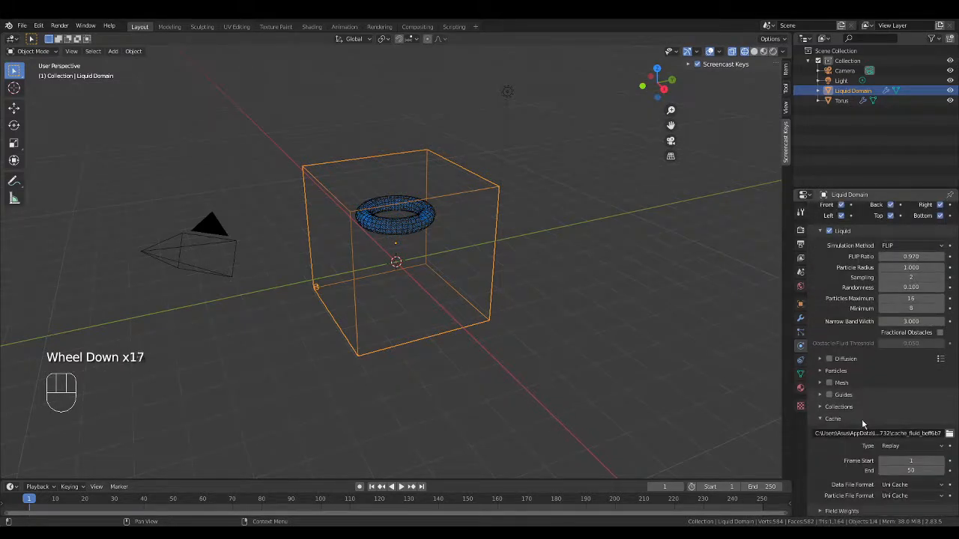
{"action": "scroll", "coordinate": [862, 425], "scroll_direction": "up", "scroll_amount": 8}
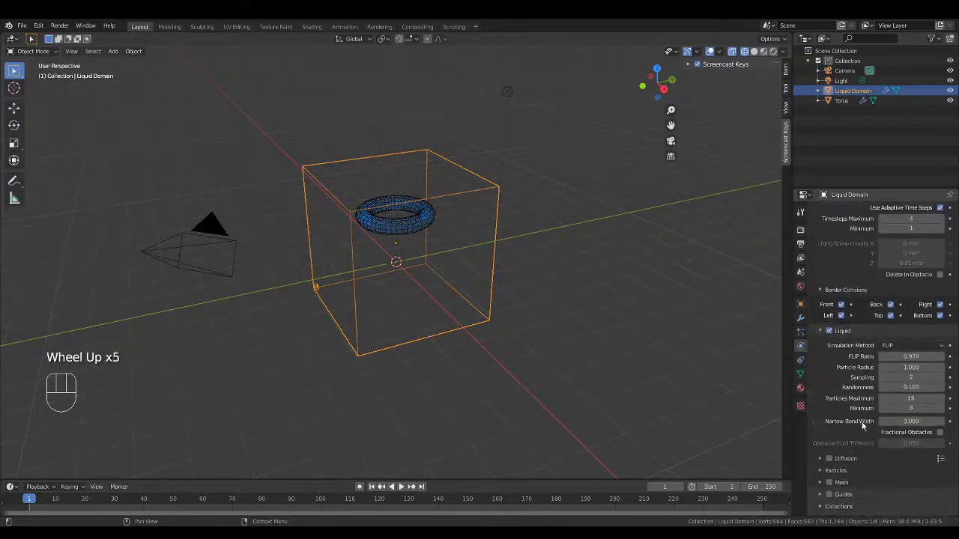
{"action": "scroll", "coordinate": [861, 424], "scroll_direction": "up", "scroll_amount": 9}
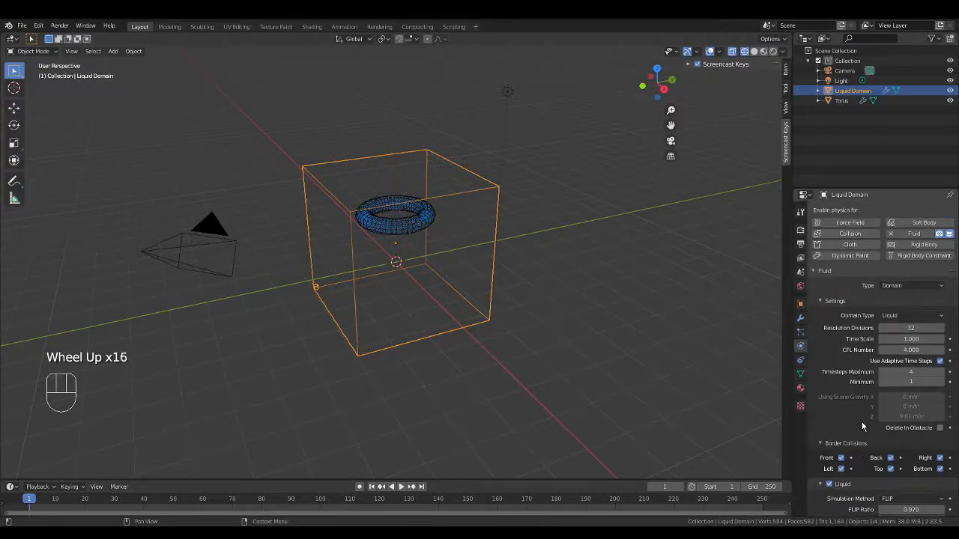
{"action": "scroll", "coordinate": [862, 425], "scroll_direction": "down", "scroll_amount": 8}
{"action": "scroll", "coordinate": [863, 425], "scroll_direction": "down", "scroll_amount": 16}
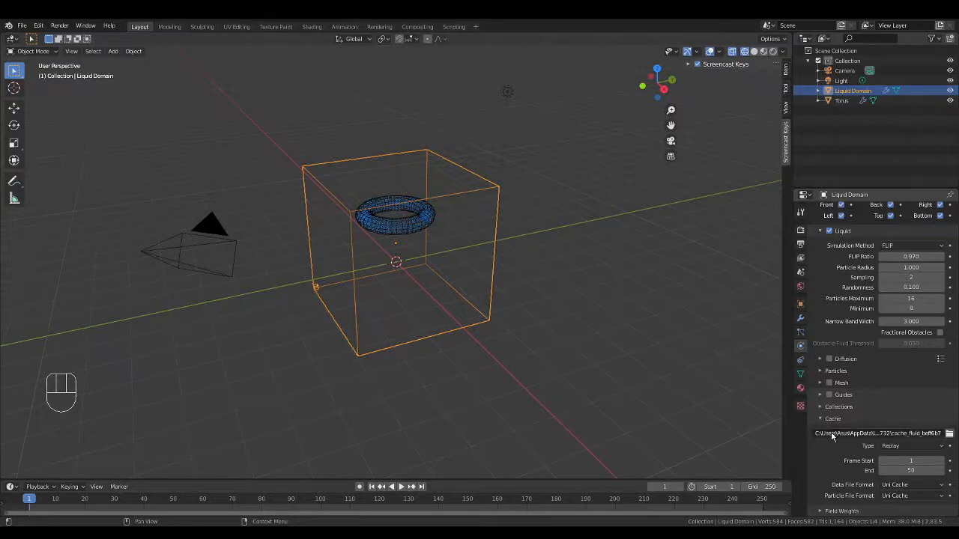
- Replace the directory part of the liquid domain's cache path with D:\Blender\, keeping the final cache folder name
{"action": "left_click", "coordinate": [850, 433]}
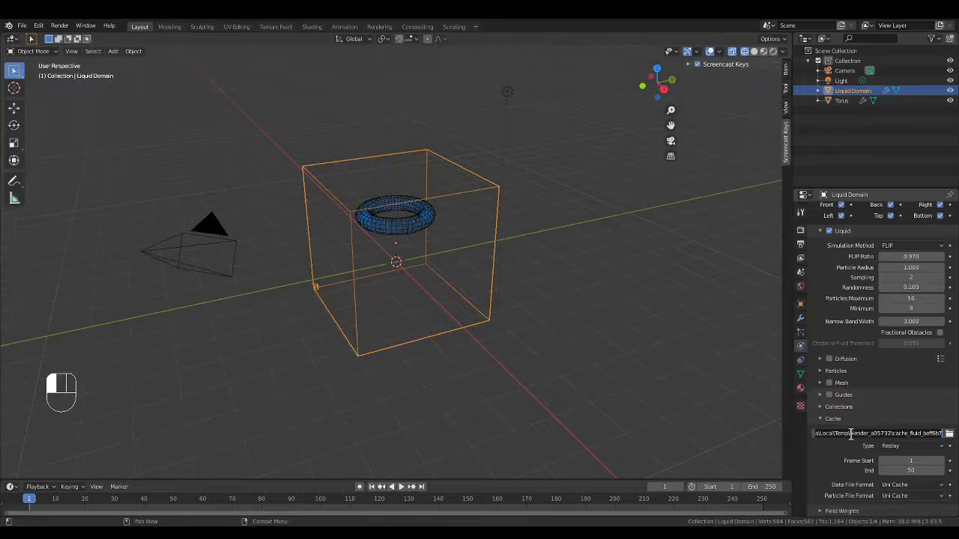
{"action": "key", "text": "ctrl+Left"}
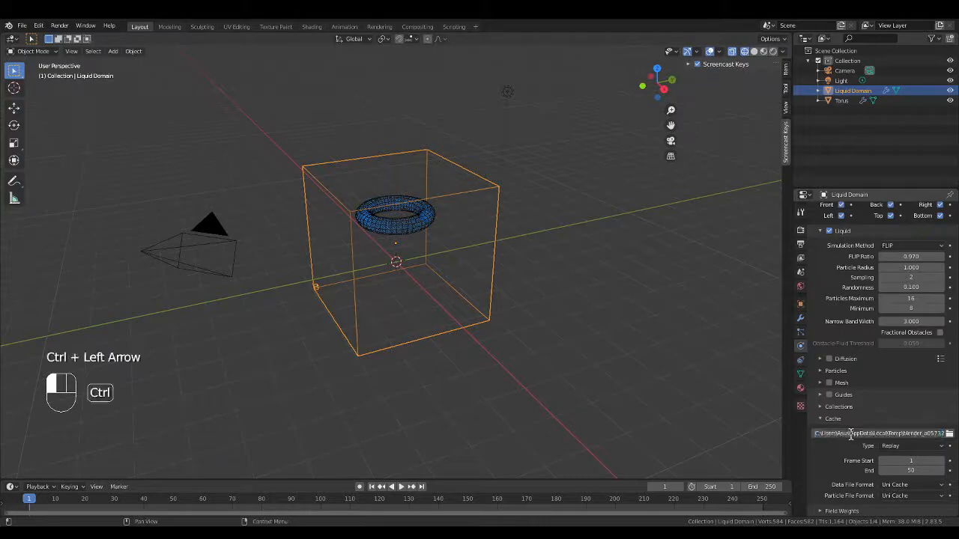
{"action": "key", "text": "Left"}
{"action": "key", "text": "shift+ctrl+Right"}
{"action": "key", "text": "shift+ctrl+Right"}
{"action": "key", "text": "shift+ctrl+Right"}
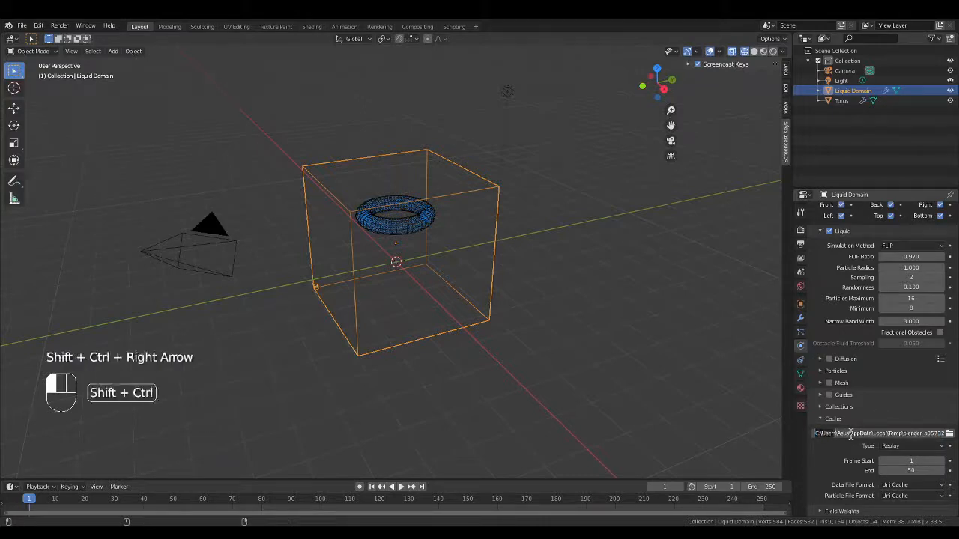
{"action": "key", "text": "shift+ctrl+Right"}
{"action": "key", "text": "shift+ctrl+Right"}
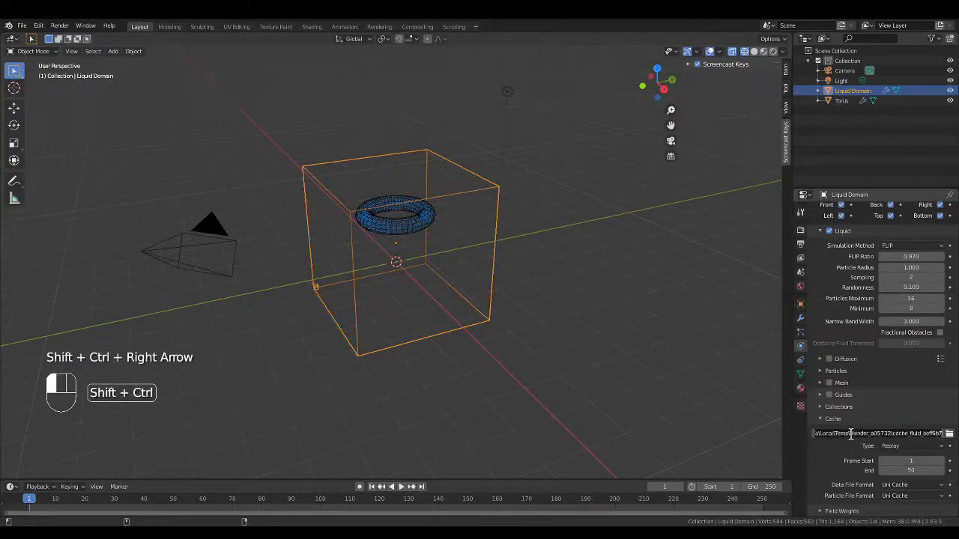
{"action": "key", "text": "shift+ctrl+Right"}
{"action": "key", "text": "shift+ctrl+Left"}
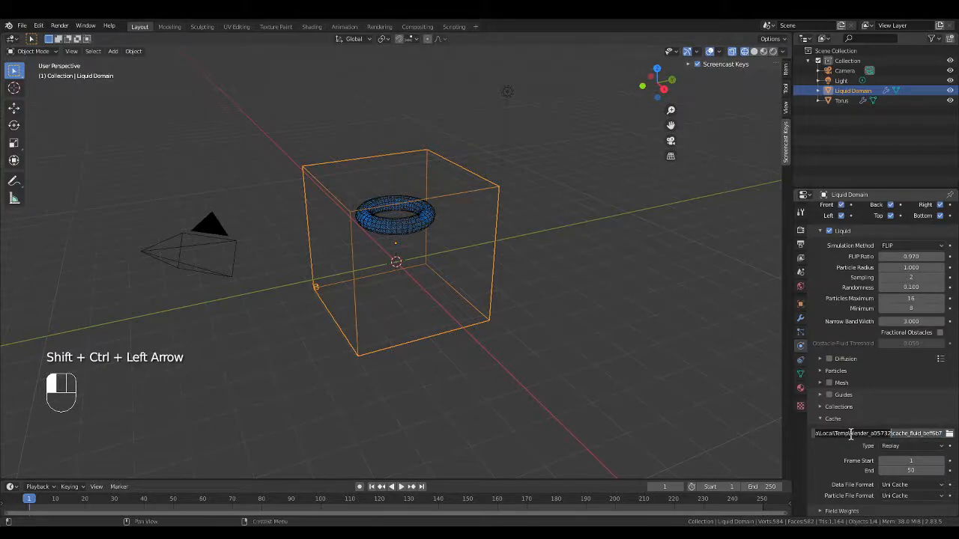
{"action": "type", "text": "D:\\"}
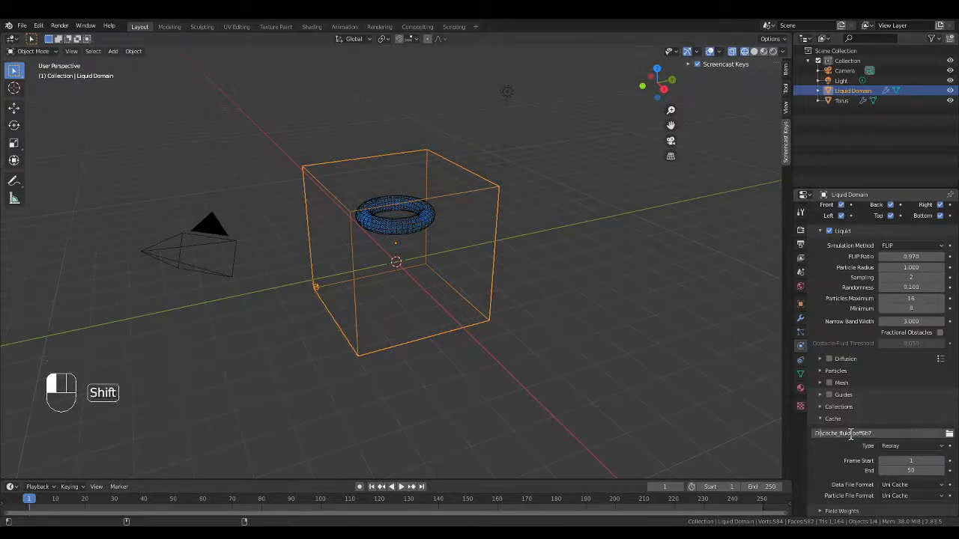
{"action": "type", "text": ":"}
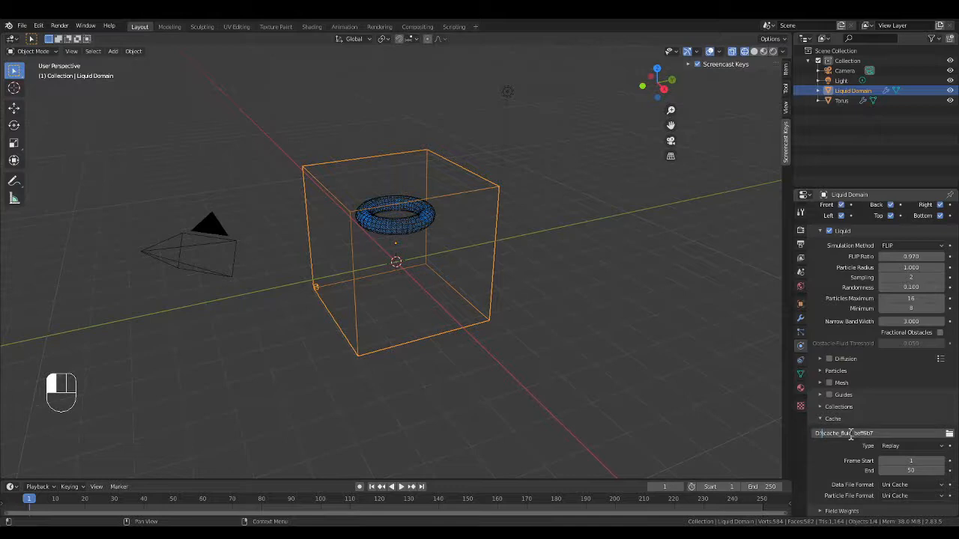
{"action": "type", "text": "Blender\\"}
{"action": "key", "text": "Return"}
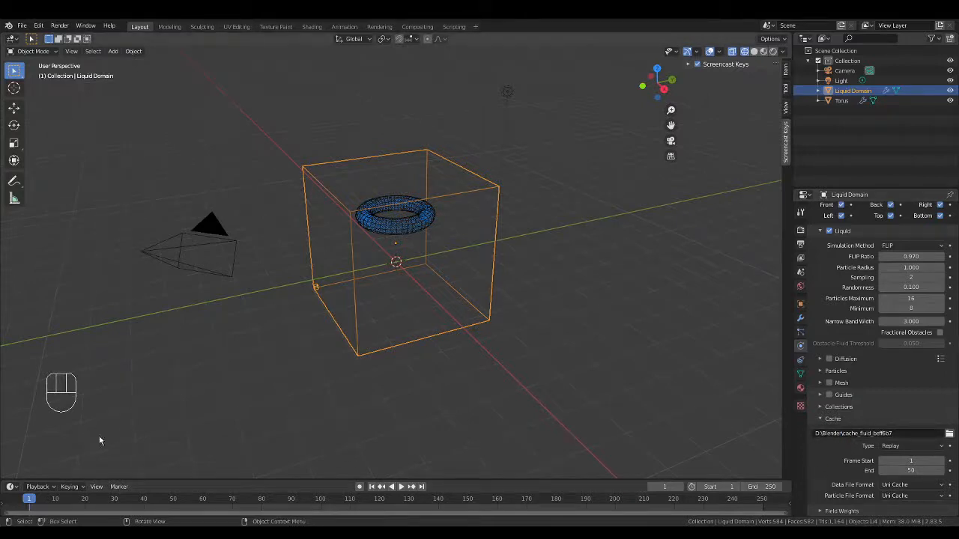
- Play the liquid simulation with the new cache location, stop it, and return to frame 1
{"action": "key", "text": "space"}
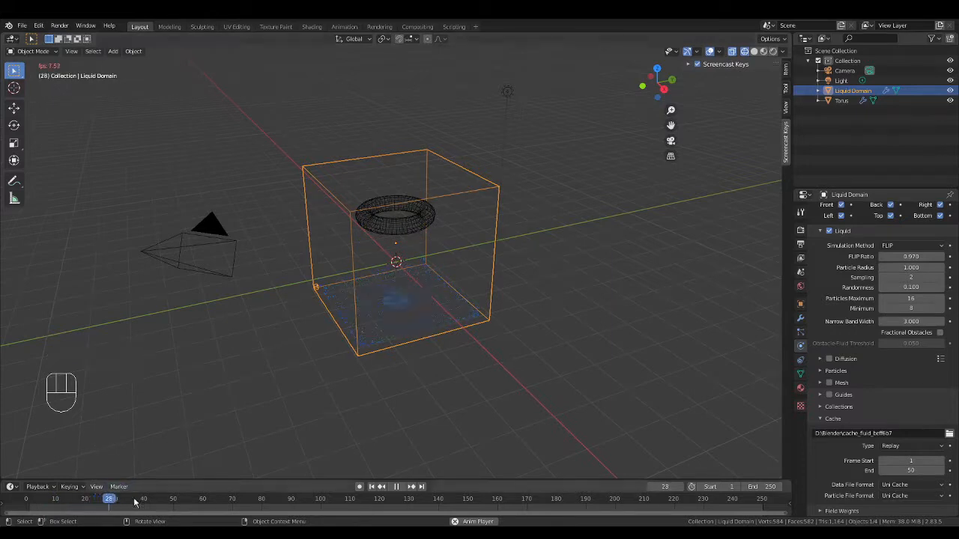
{"action": "key", "text": "space"}
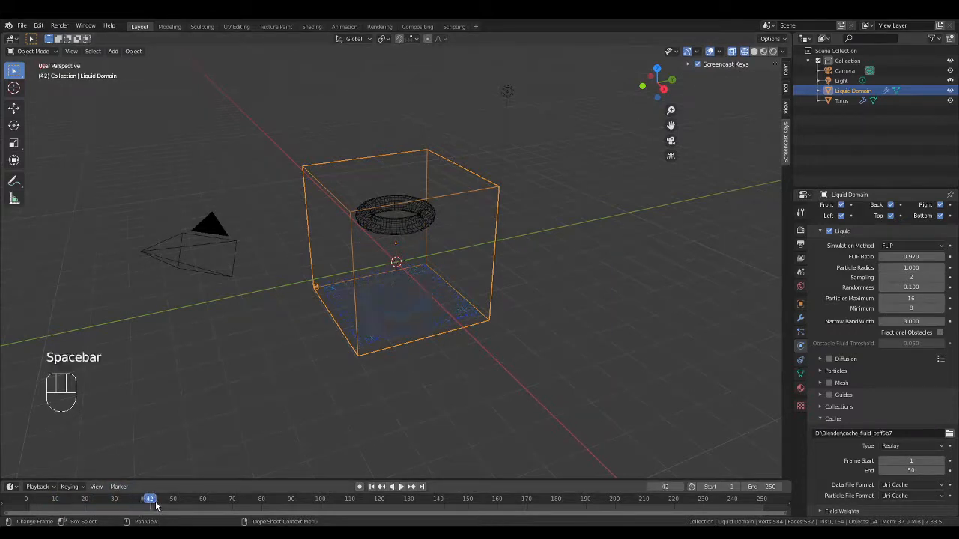
{"action": "left_click_drag", "start_coordinate": [154, 506], "coordinate": [29, 500]}
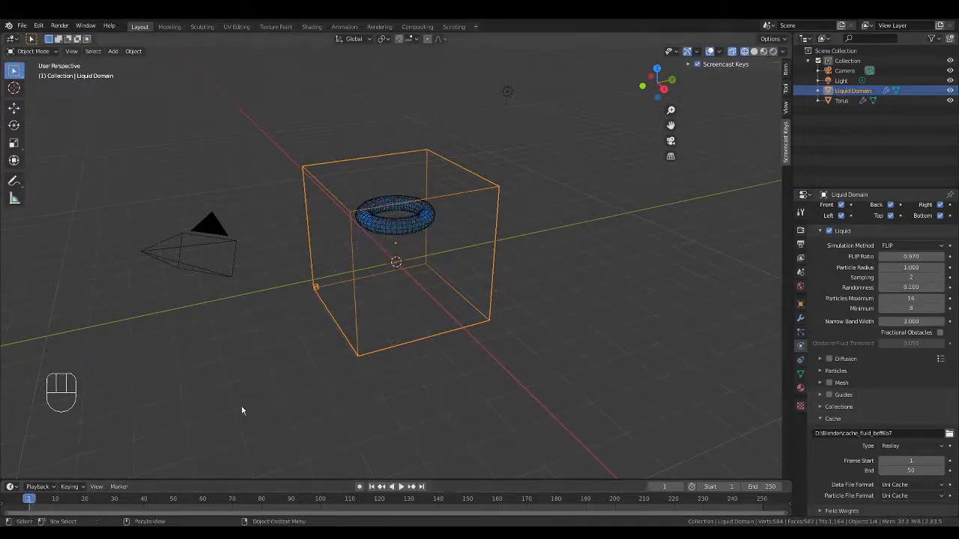
- Select the torus, choose Flow again as its fluid type and check the available flow types
{"action": "left_click", "coordinate": [417, 227]}
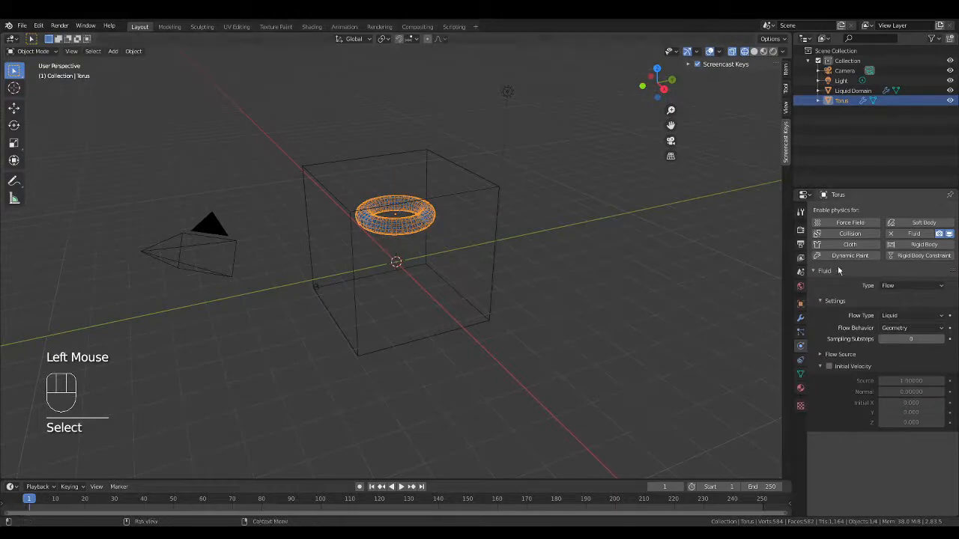
{"action": "left_click", "coordinate": [903, 286]}
{"action": "left_click", "coordinate": [904, 320]}
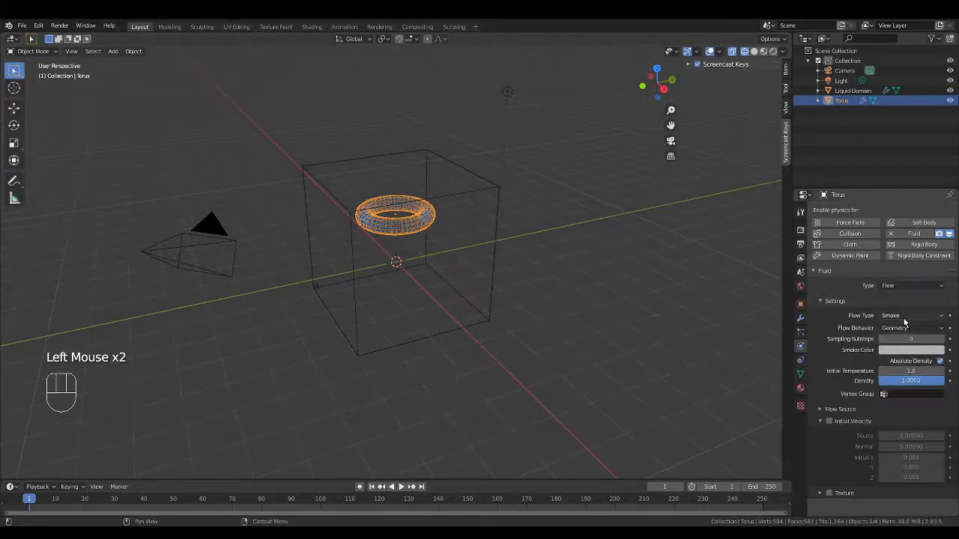
{"action": "left_click", "coordinate": [919, 315]}
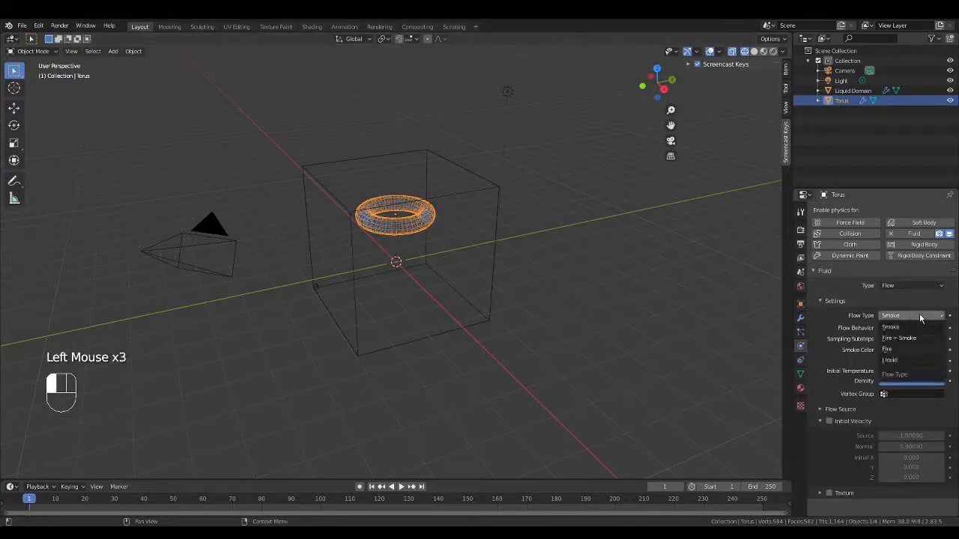
{"action": "left_click", "coordinate": [919, 314]}
{"action": "left_click", "coordinate": [899, 286]}
{"action": "left_click_drag", "start_coordinate": [900, 284], "coordinate": [905, 318]}
{"action": "left_click", "coordinate": [550, 281]}
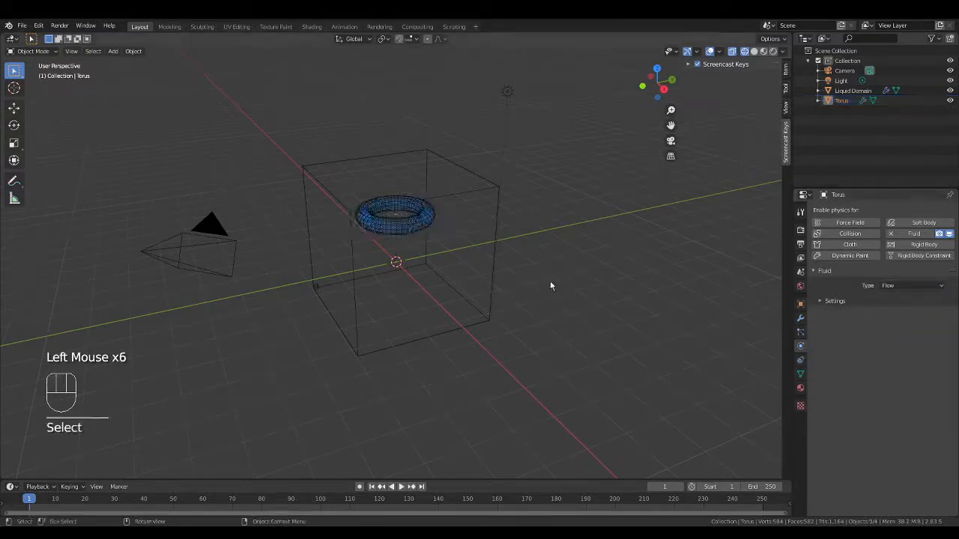
{"action": "left_click", "coordinate": [484, 243]}
- Select the torus and set its flow type to Liquid and its flow behavior to Inflow
{"action": "left_click", "coordinate": [415, 230]}
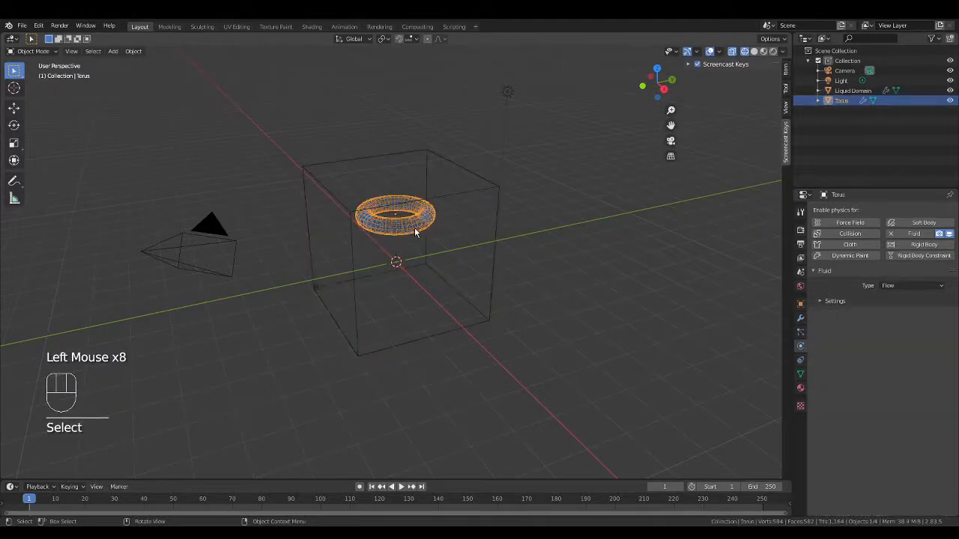
{"action": "left_click", "coordinate": [822, 301]}
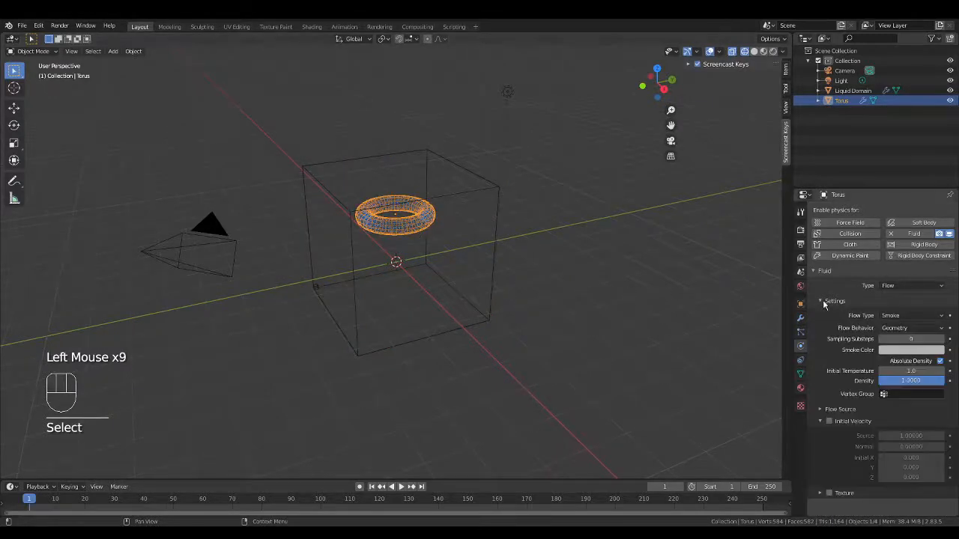
{"action": "left_click_drag", "start_coordinate": [912, 317], "coordinate": [912, 364]}
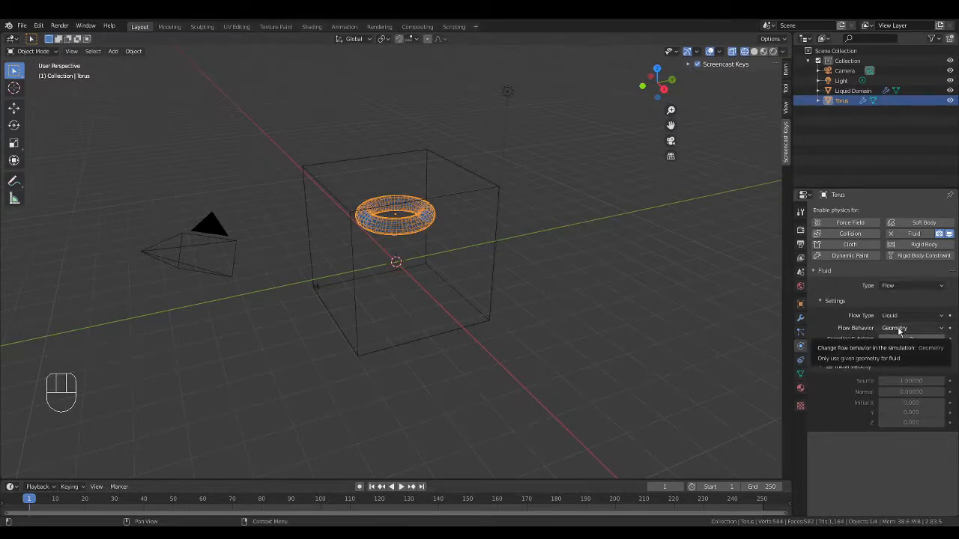
{"action": "left_click_drag", "start_coordinate": [899, 330], "coordinate": [904, 342]}
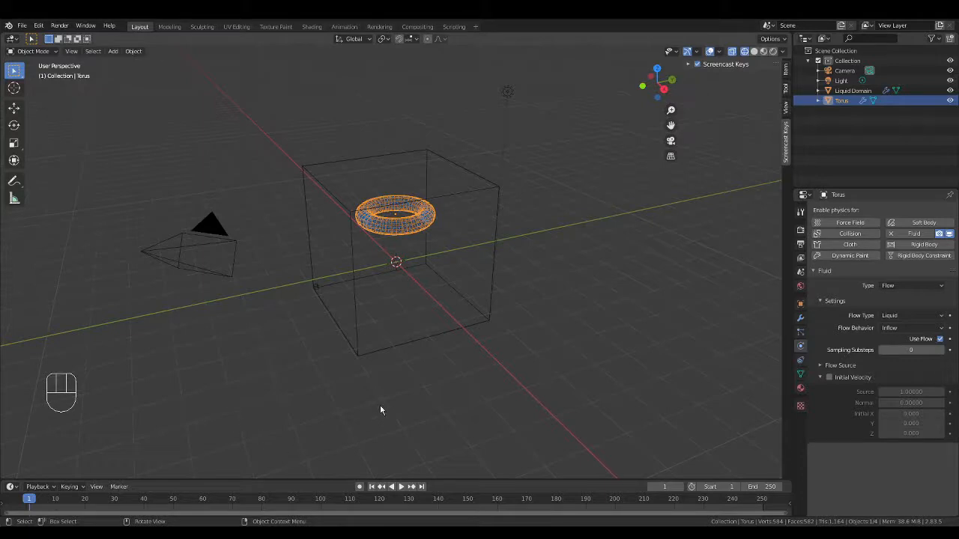
- Select the liquid domain and look through its fluid settings, including the liquid, cache and field weights sections
{"action": "left_click", "coordinate": [487, 276]}
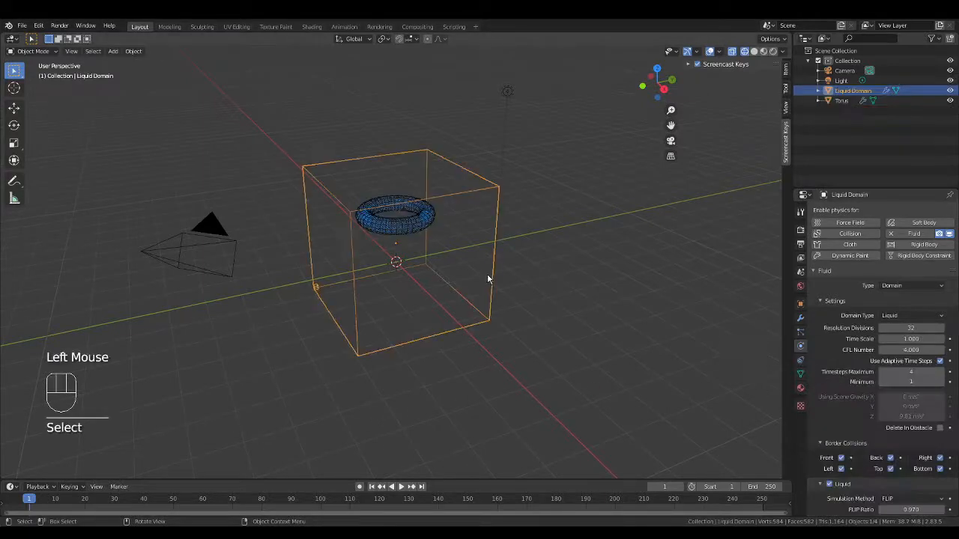
{"action": "scroll", "coordinate": [860, 419], "scroll_direction": "down", "scroll_amount": 4}
{"action": "scroll", "coordinate": [860, 418], "scroll_direction": "down", "scroll_amount": 11}
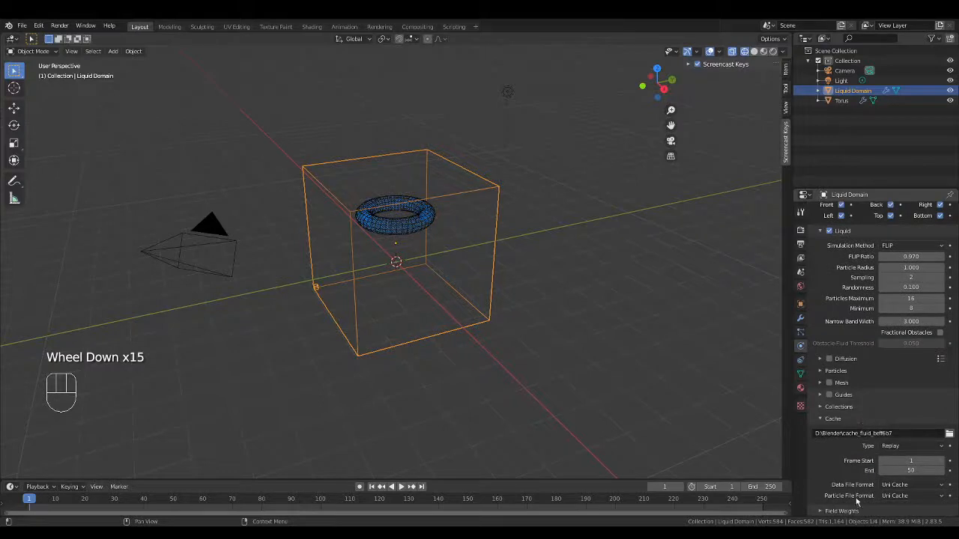
{"action": "left_click", "coordinate": [821, 512]}
{"action": "left_click", "coordinate": [821, 512]}
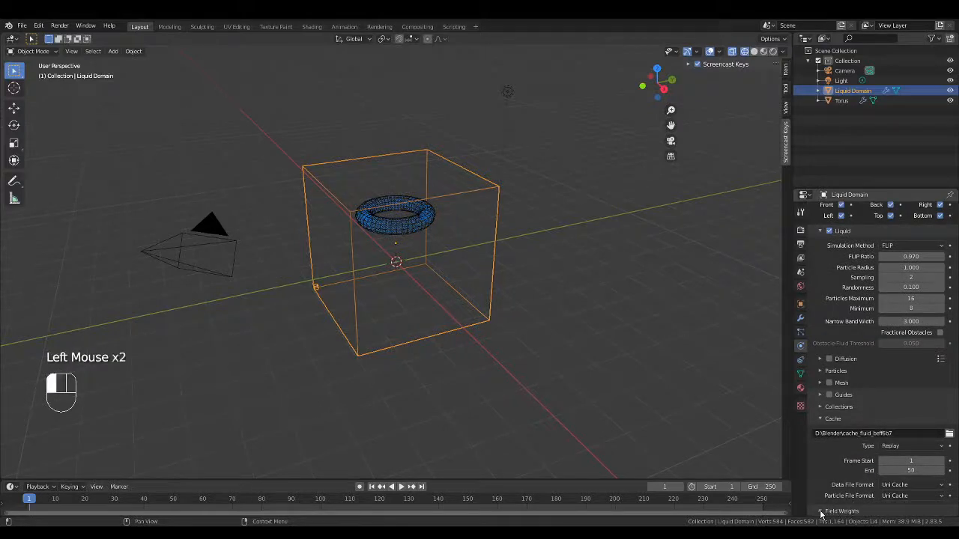
{"action": "left_click", "coordinate": [800, 332]}
{"action": "left_click", "coordinate": [800, 347]}
{"action": "scroll", "coordinate": [866, 353], "scroll_direction": "up", "scroll_amount": 6}
{"action": "scroll", "coordinate": [867, 358], "scroll_direction": "down", "scroll_amount": 3}
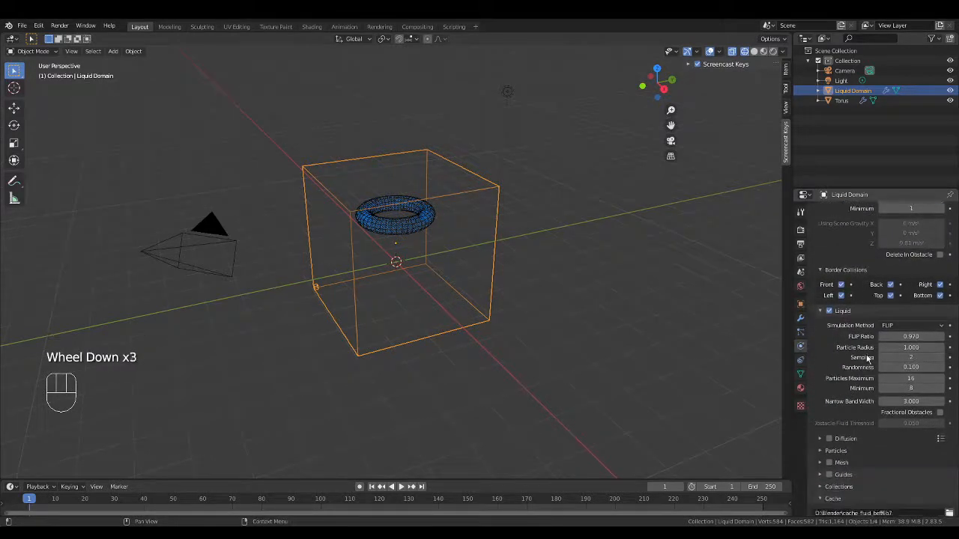
{"action": "scroll", "coordinate": [866, 356], "scroll_direction": "up", "scroll_amount": 12}
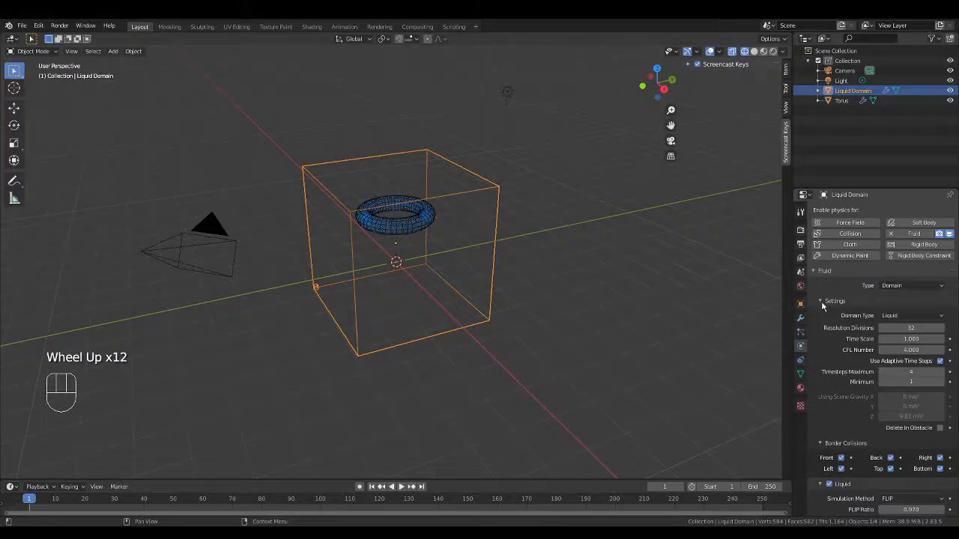
- Examine the liquid domain's particle options and its flow and effector collections, collapsing both sections again
{"action": "scroll", "coordinate": [821, 302], "scroll_direction": "down", "scroll_amount": 11}
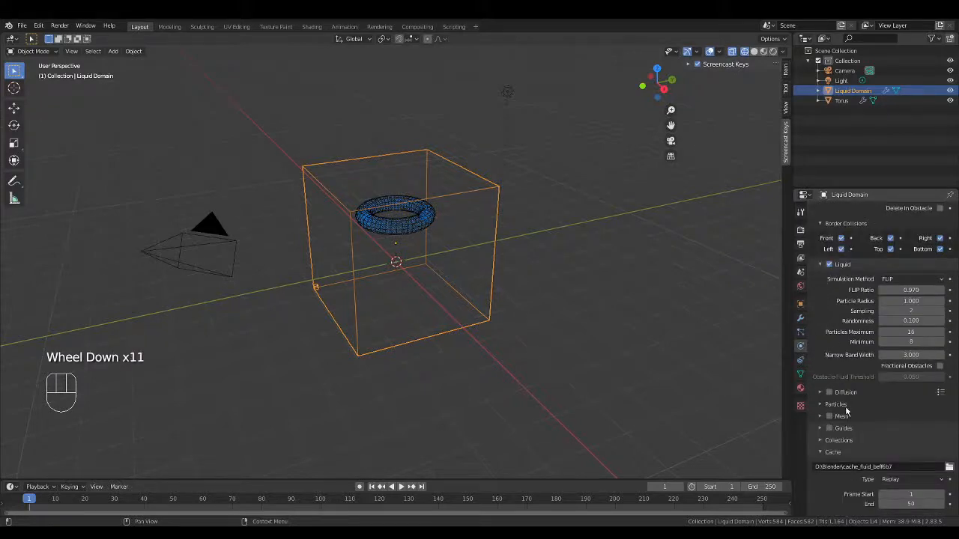
{"action": "scroll", "coordinate": [845, 406], "scroll_direction": "down", "scroll_amount": 3}
{"action": "left_click", "coordinate": [819, 371]}
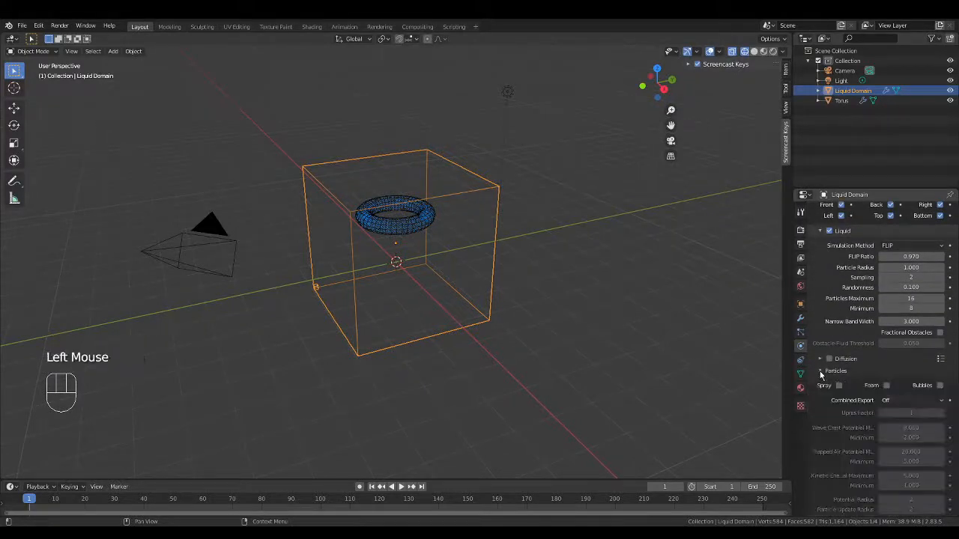
{"action": "left_click", "coordinate": [820, 371]}
{"action": "left_click", "coordinate": [821, 409]}
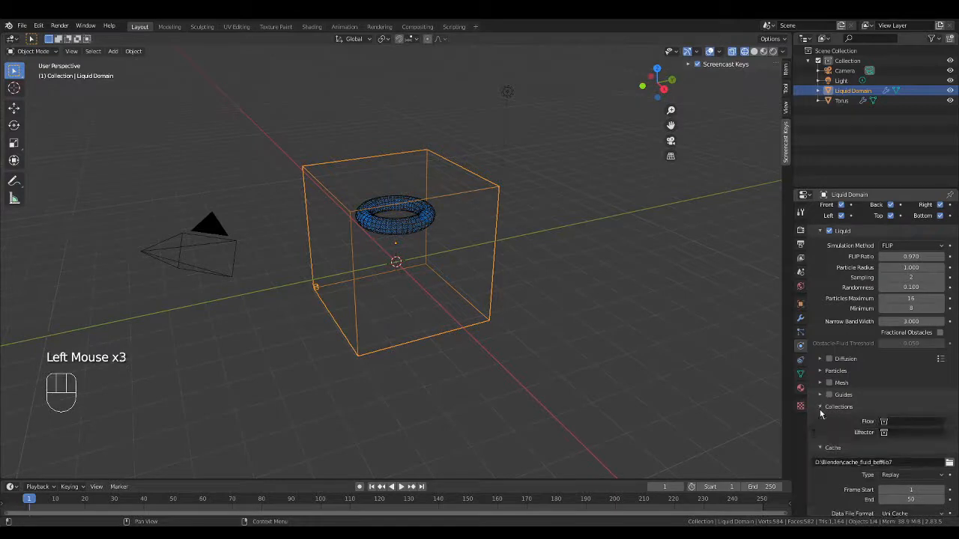
{"action": "scroll", "coordinate": [828, 410], "scroll_direction": "down", "scroll_amount": 4}
{"action": "left_click", "coordinate": [820, 379]}
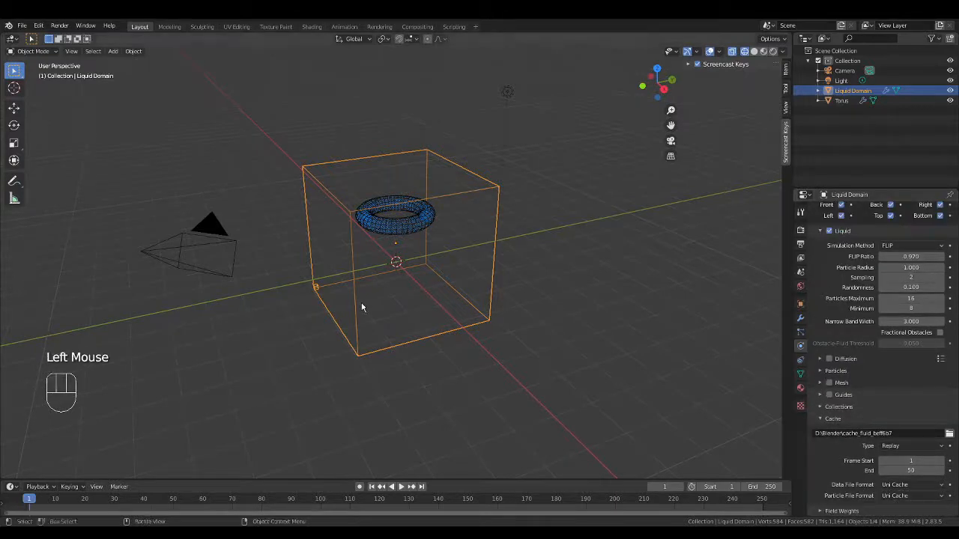
- Play the simulation with the torus as inflow, stop it, and return to frame 1
{"action": "key", "text": "space"}
{"action": "key", "text": "space"}
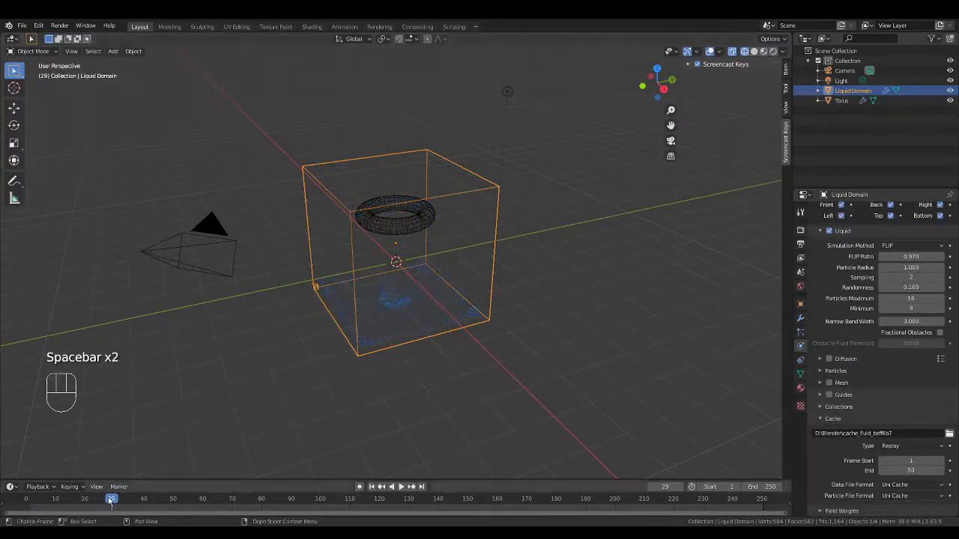
{"action": "left_click", "coordinate": [32, 504]}
{"action": "left_click_drag", "start_coordinate": [32, 505], "coordinate": [28, 505]}
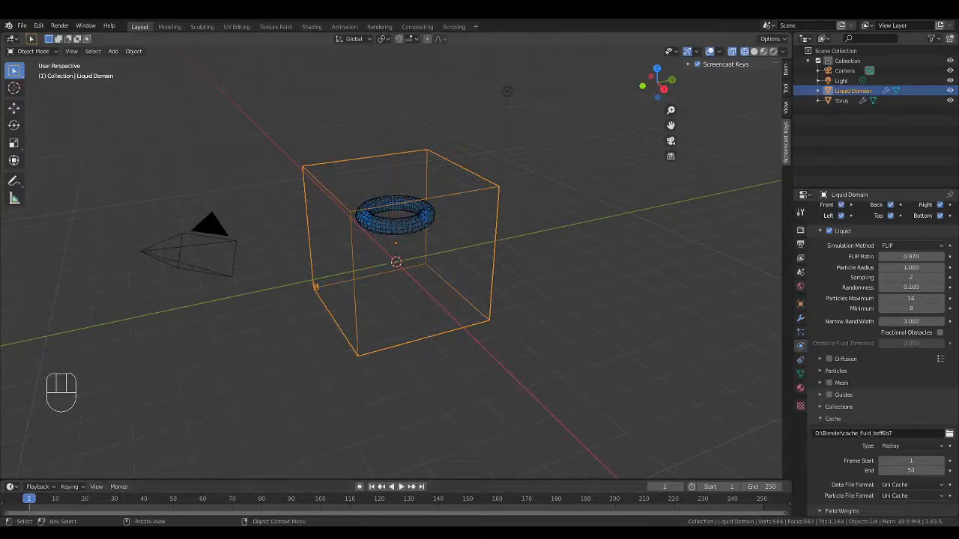
- Select the liquid domain and change its cache type from Replay to Modular
{"action": "left_click", "coordinate": [629, 283]}
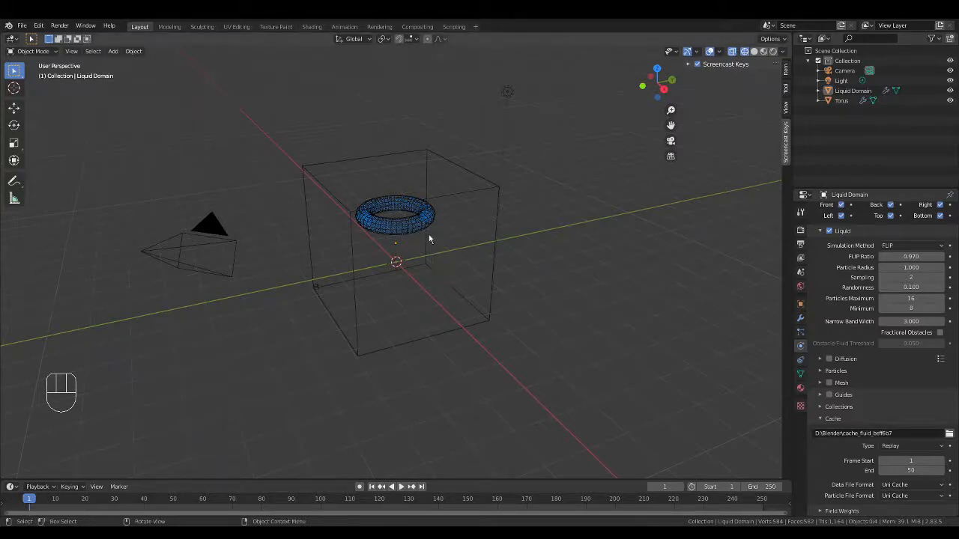
{"action": "left_click", "coordinate": [486, 272]}
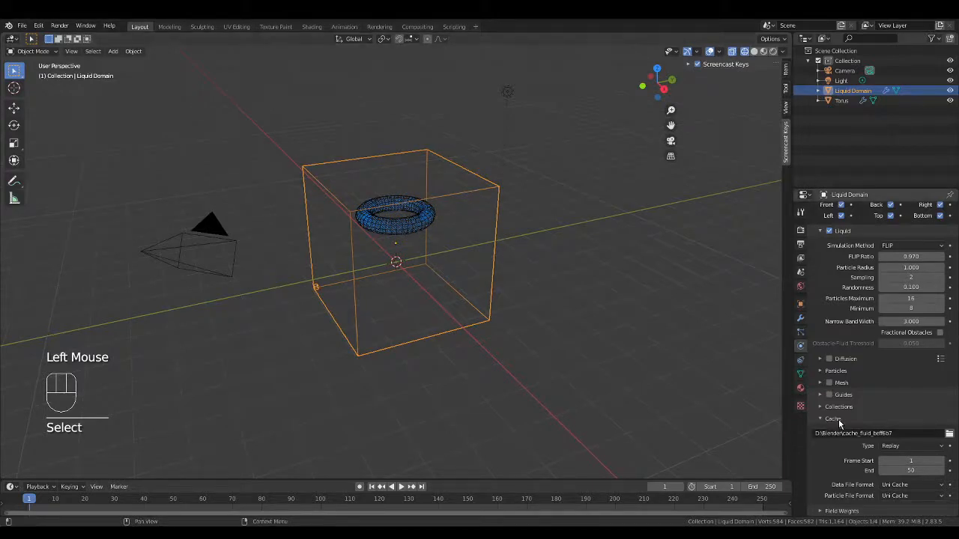
{"action": "scroll", "coordinate": [838, 419], "scroll_direction": "down", "scroll_amount": 2}
{"action": "scroll", "coordinate": [838, 419], "scroll_direction": "up", "scroll_amount": 1}
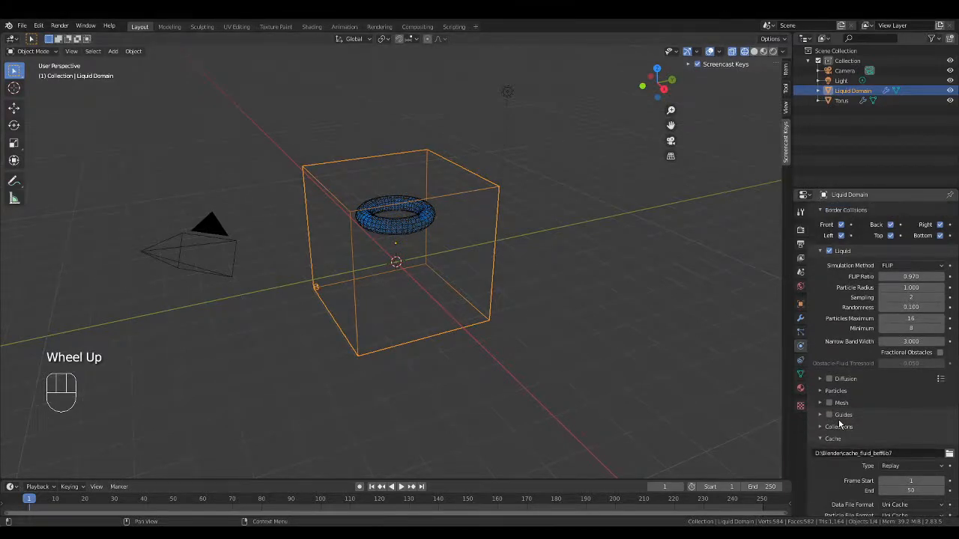
{"action": "scroll", "coordinate": [838, 425], "scroll_direction": "down", "scroll_amount": 1}
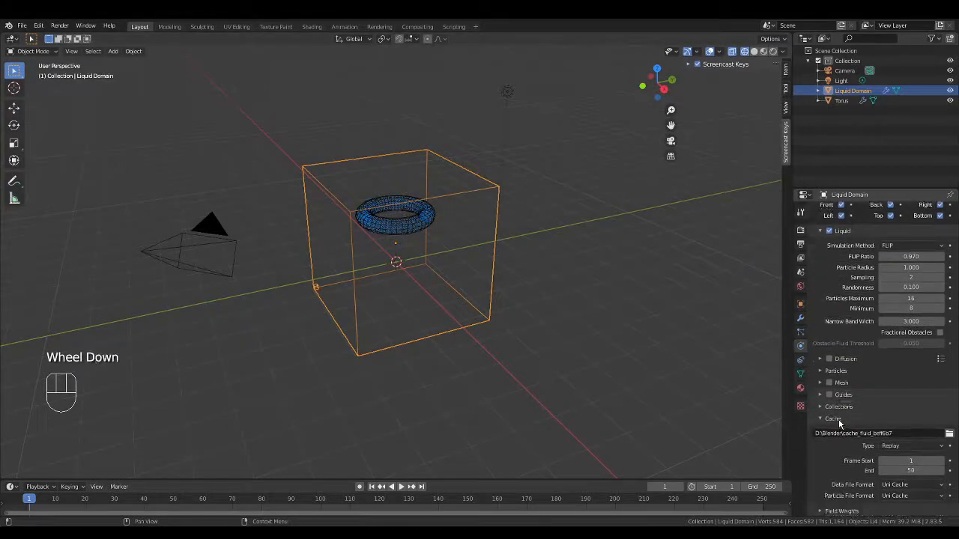
{"action": "left_click", "coordinate": [897, 448]}
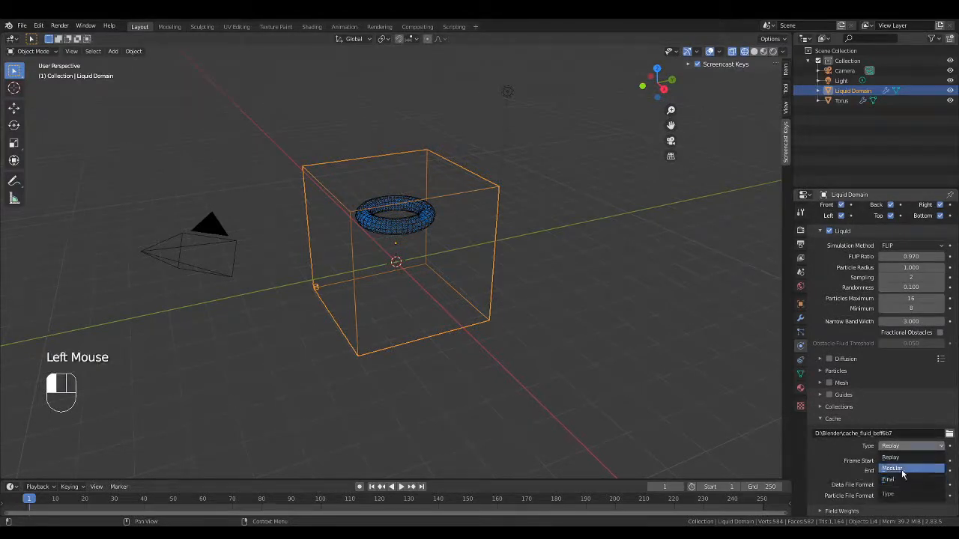
{"action": "left_click", "coordinate": [903, 469]}
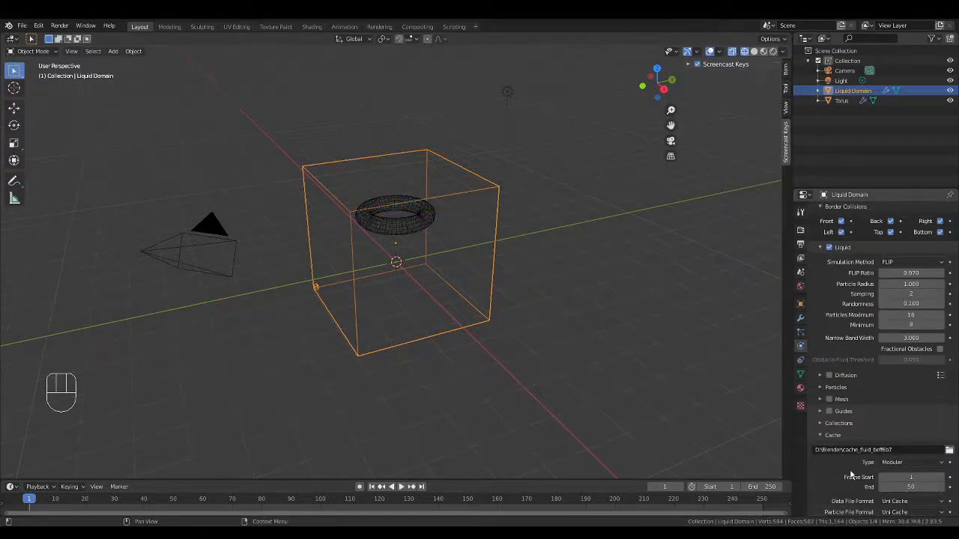
- Review the liquid domain's settings in Modular mode, from the resolution and Bake Data options down to the cache settings
{"action": "scroll", "coordinate": [850, 476], "scroll_direction": "down", "scroll_amount": 3}
{"action": "scroll", "coordinate": [851, 476], "scroll_direction": "up", "scroll_amount": 12}
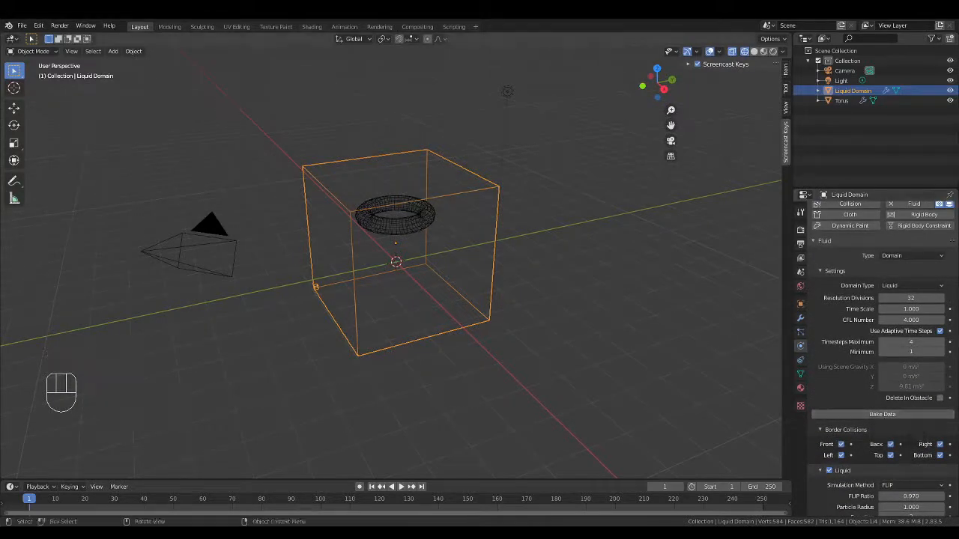
{"action": "left_click", "coordinate": [707, 342]}
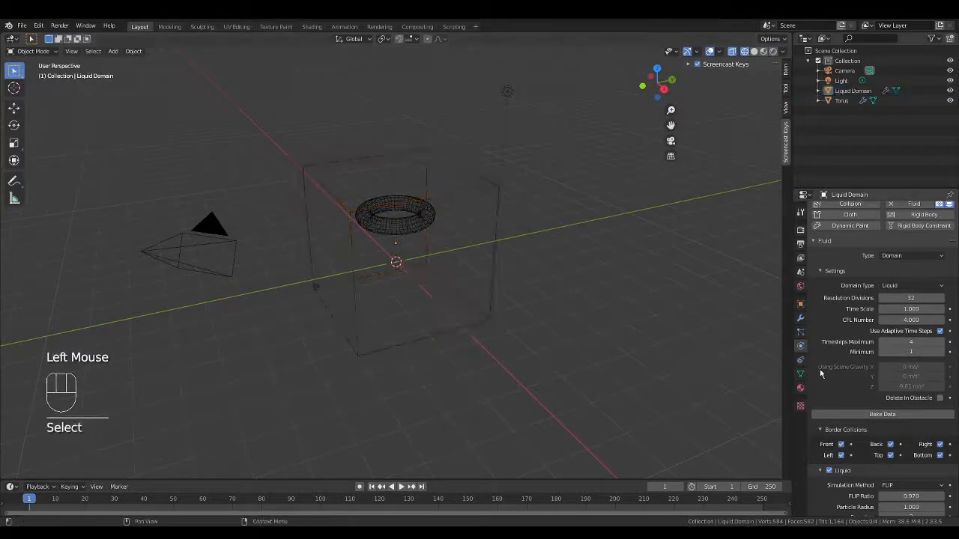
{"action": "scroll", "coordinate": [857, 424], "scroll_direction": "down", "scroll_amount": 3}
{"action": "scroll", "coordinate": [858, 425], "scroll_direction": "down", "scroll_amount": 16}
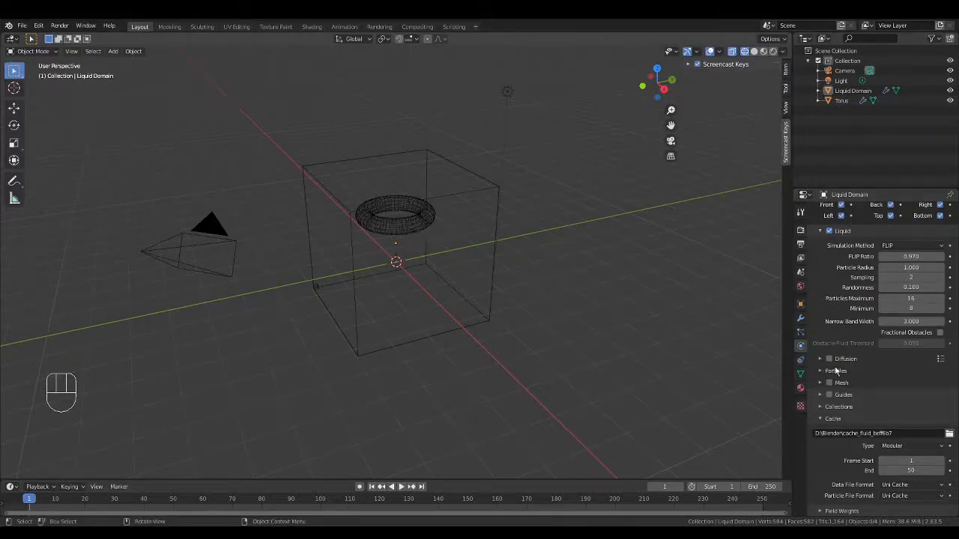
{"action": "scroll", "coordinate": [835, 367], "scroll_direction": "up", "scroll_amount": 8}
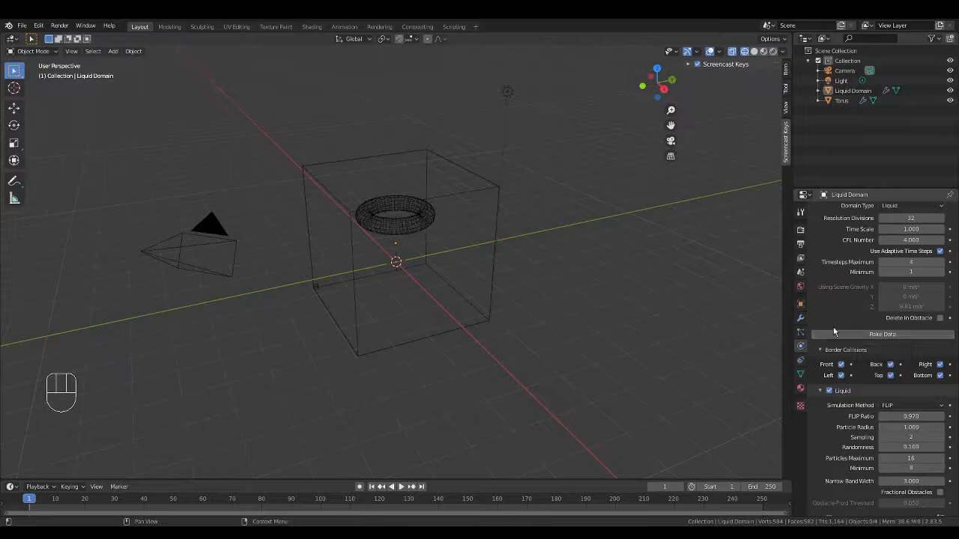
{"action": "scroll", "coordinate": [838, 323], "scroll_direction": "up", "scroll_amount": 7}
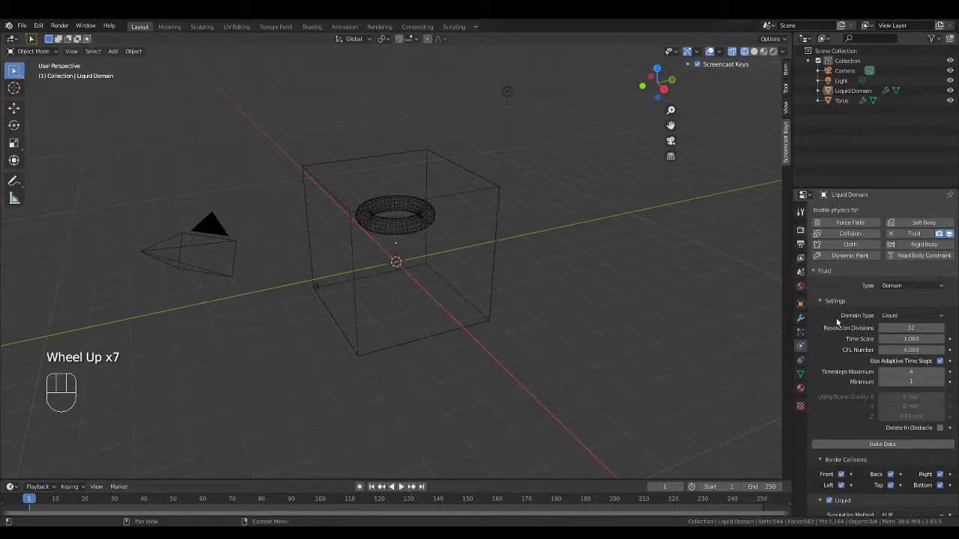
{"action": "scroll", "coordinate": [837, 322], "scroll_direction": "down", "scroll_amount": 12}
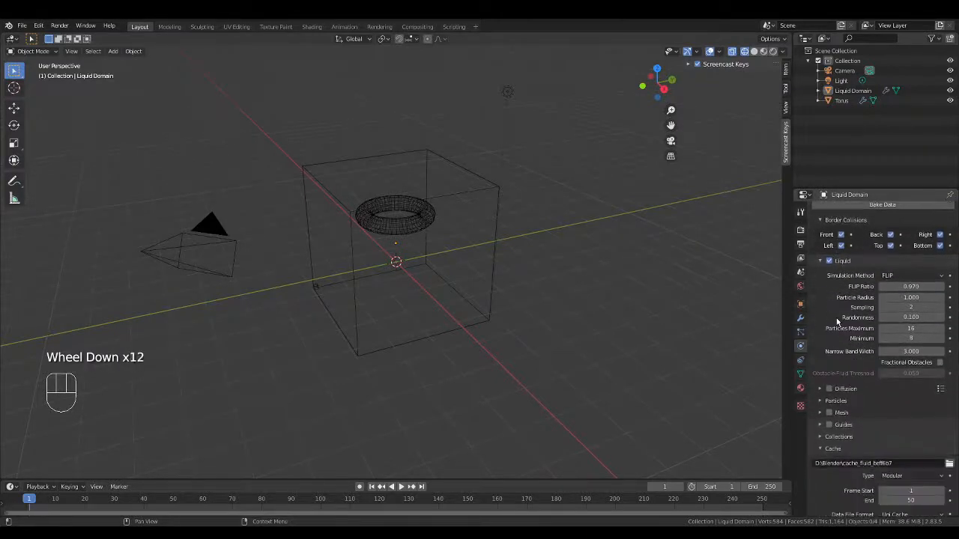
{"action": "key", "text": "ctrl+shift"}
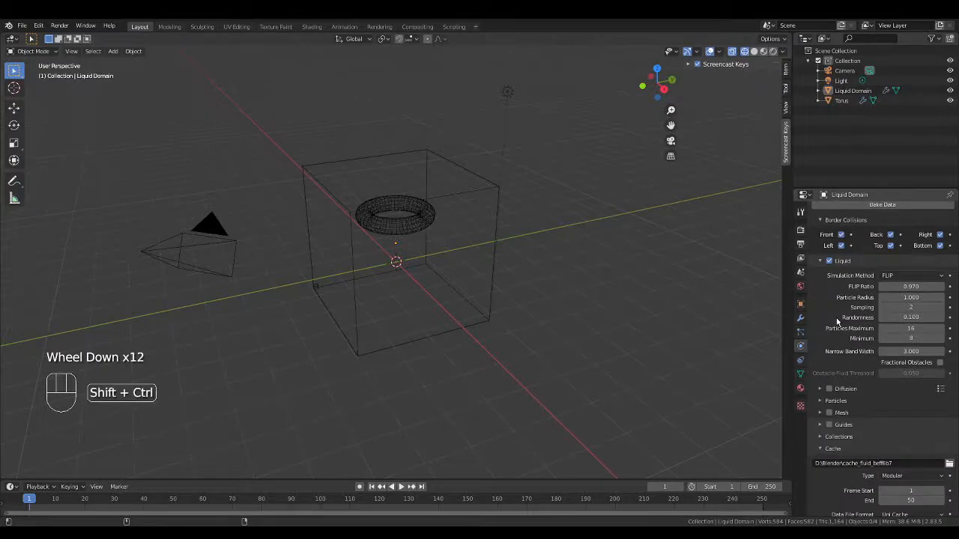
{"action": "left_click", "coordinate": [635, 324]}
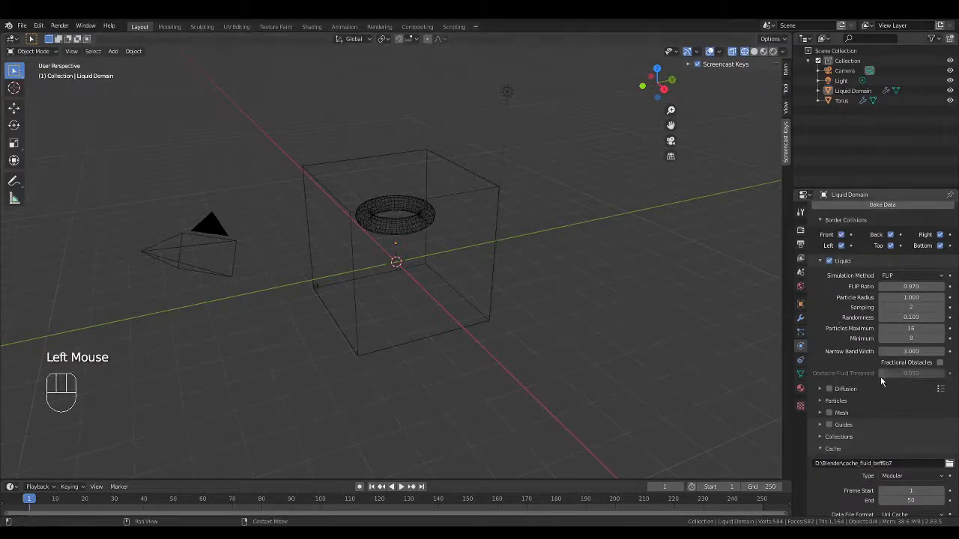
- Set the end frame of the liquid domain's cache to 100
{"action": "scroll", "coordinate": [871, 430], "scroll_direction": "down", "scroll_amount": 4}
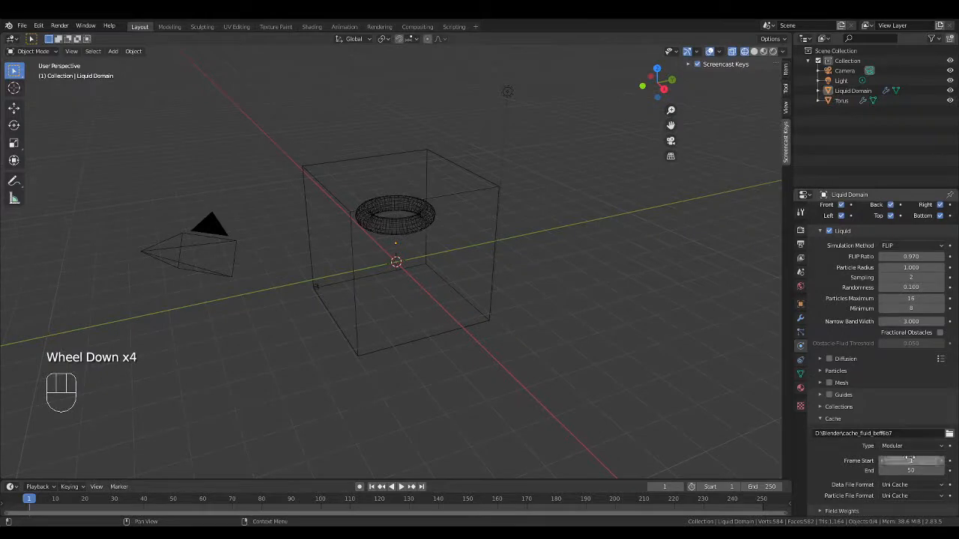
{"action": "left_click", "coordinate": [913, 470]}
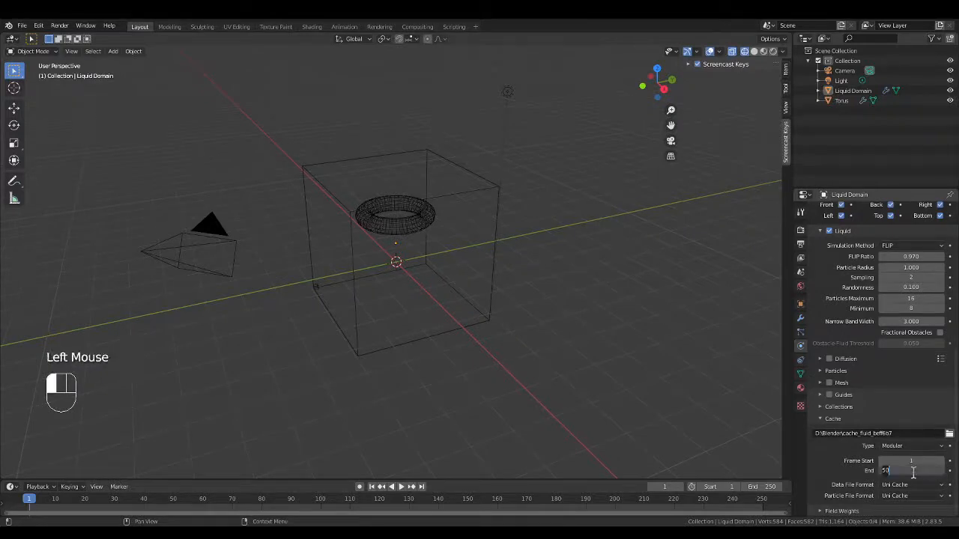
{"action": "type", "text": "130"}
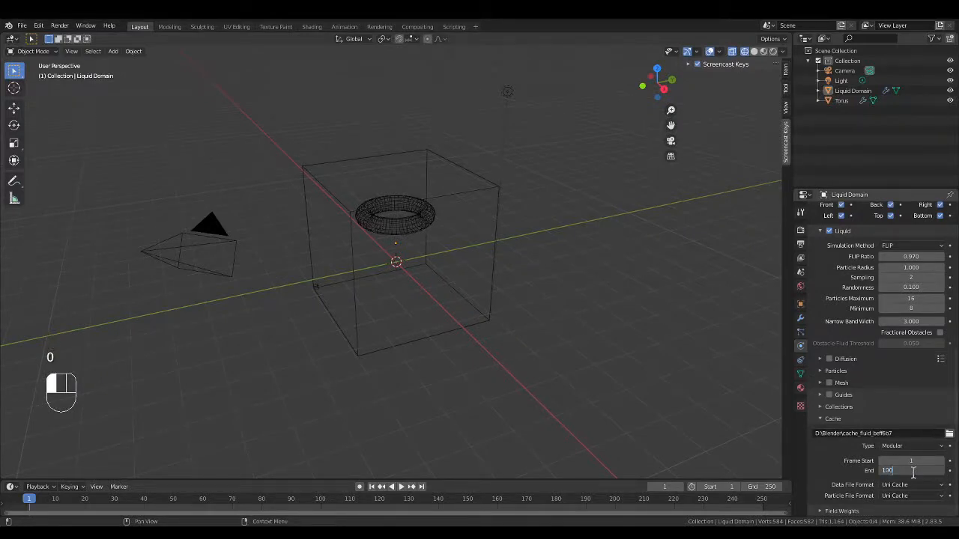
{"action": "key", "text": "Return"}
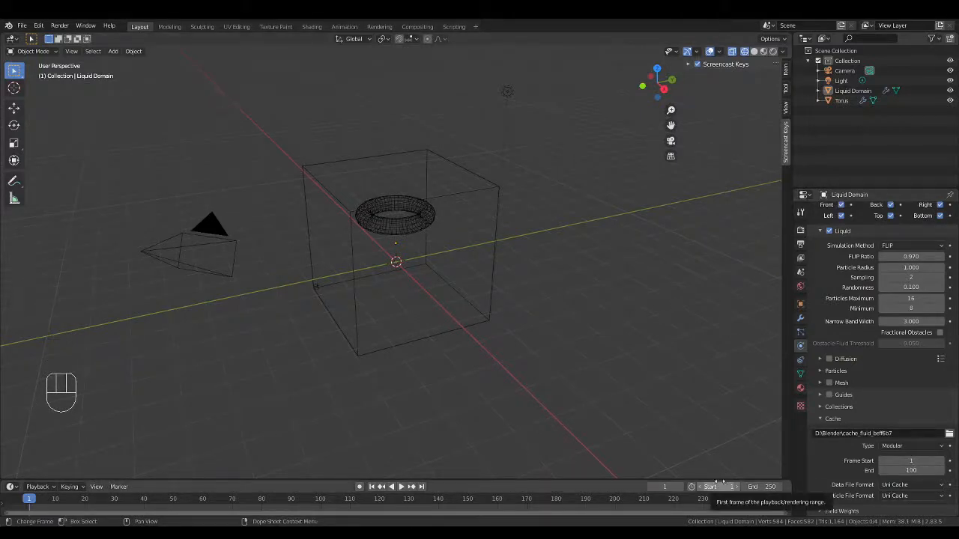
- Set the scene's playback end frame to 100
{"action": "left_click", "coordinate": [761, 487]}
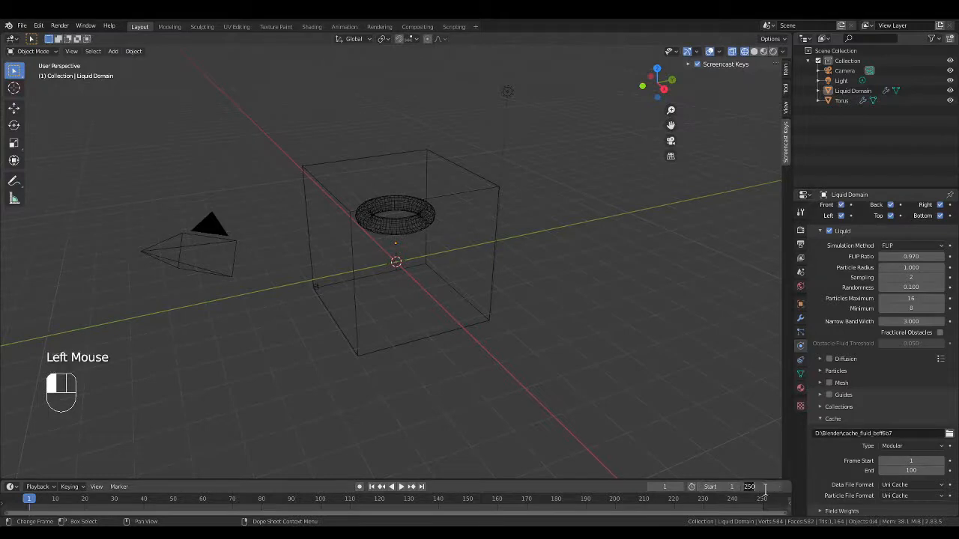
{"action": "type", "text": "100"}
{"action": "key", "text": "Return"}
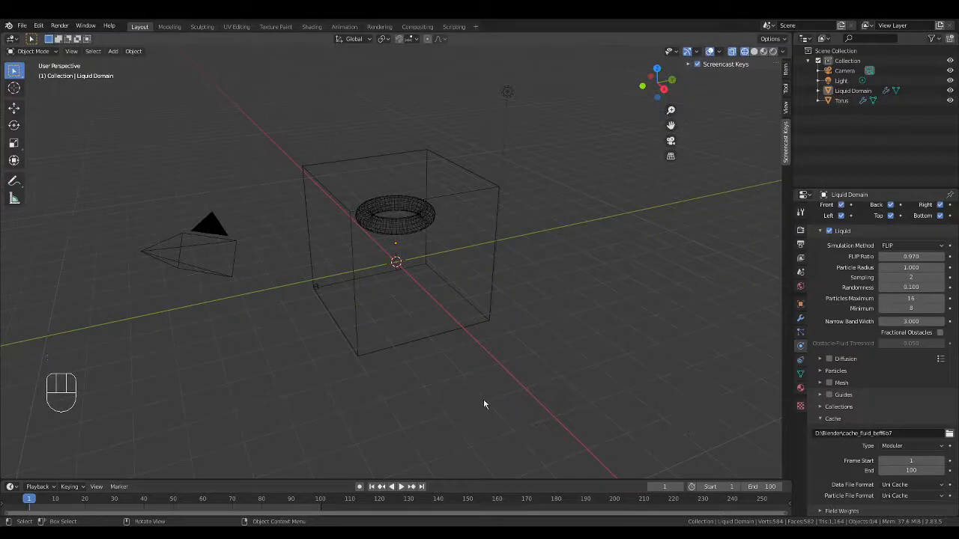
- Select the torus and change its flow behavior from Geometry to Inflow
{"action": "key", "text": "ctrl+shift+z"}
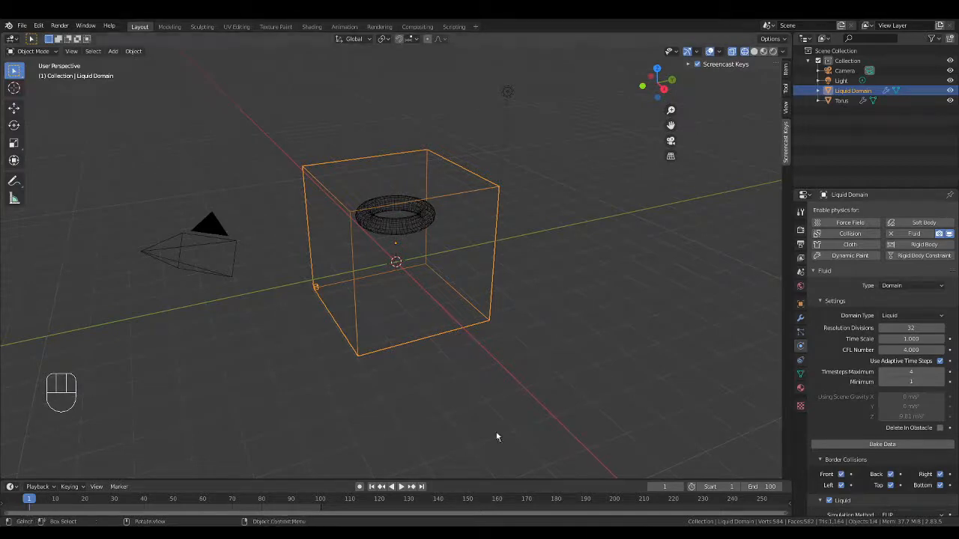
{"action": "left_click", "coordinate": [411, 229]}
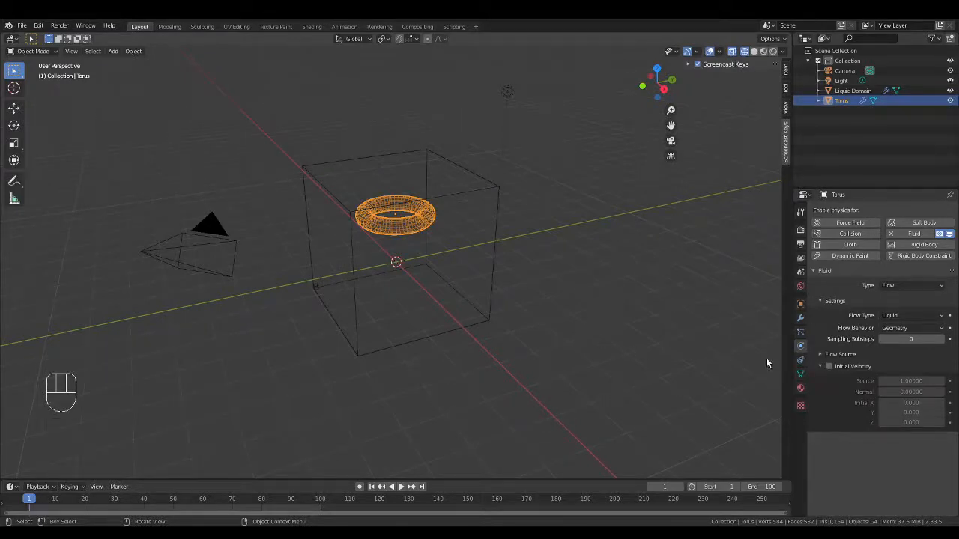
{"action": "left_click", "coordinate": [906, 332]}
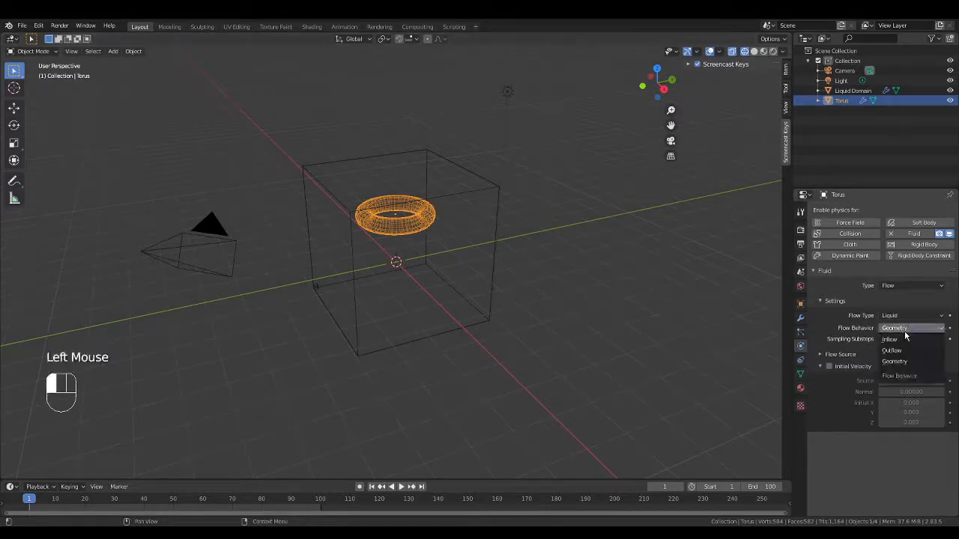
{"action": "left_click", "coordinate": [905, 342]}
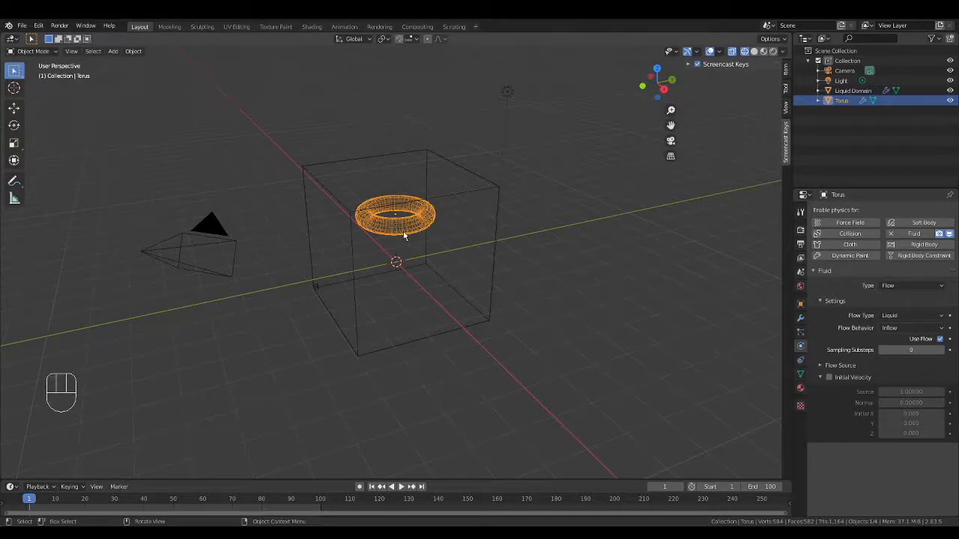
- Enable Initial Velocity for the torus inflow and set its Source value to 0.7
{"action": "left_click", "coordinate": [828, 378]}
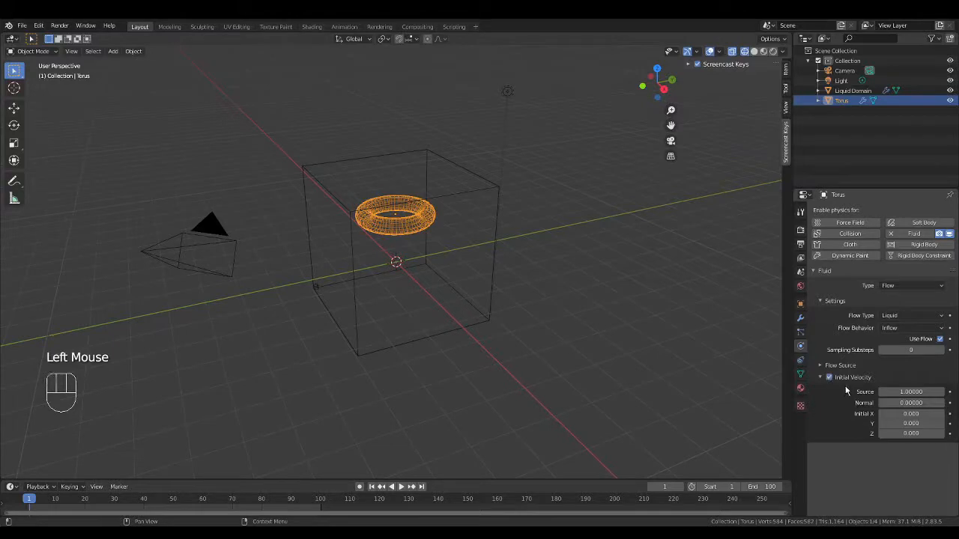
{"action": "left_click", "coordinate": [907, 393]}
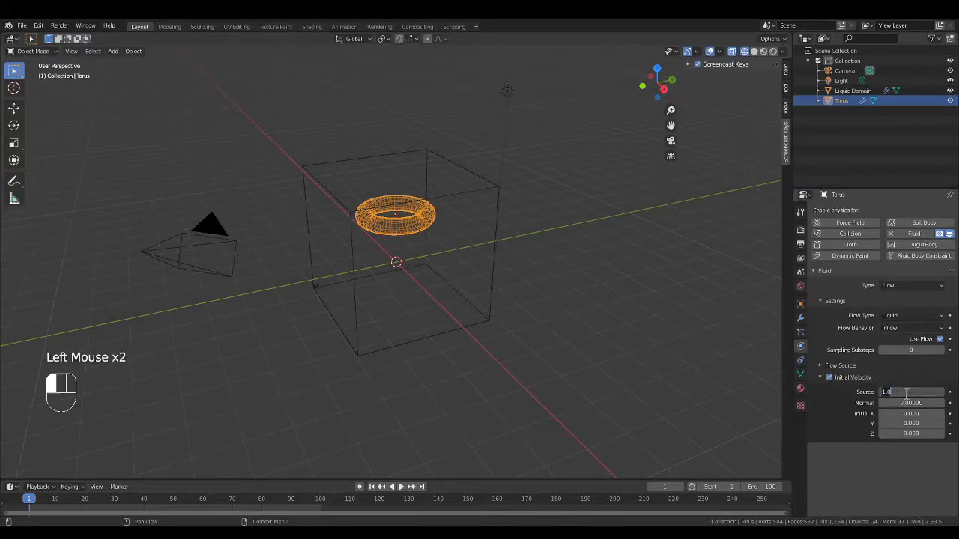
{"action": "type", "text": "0"}
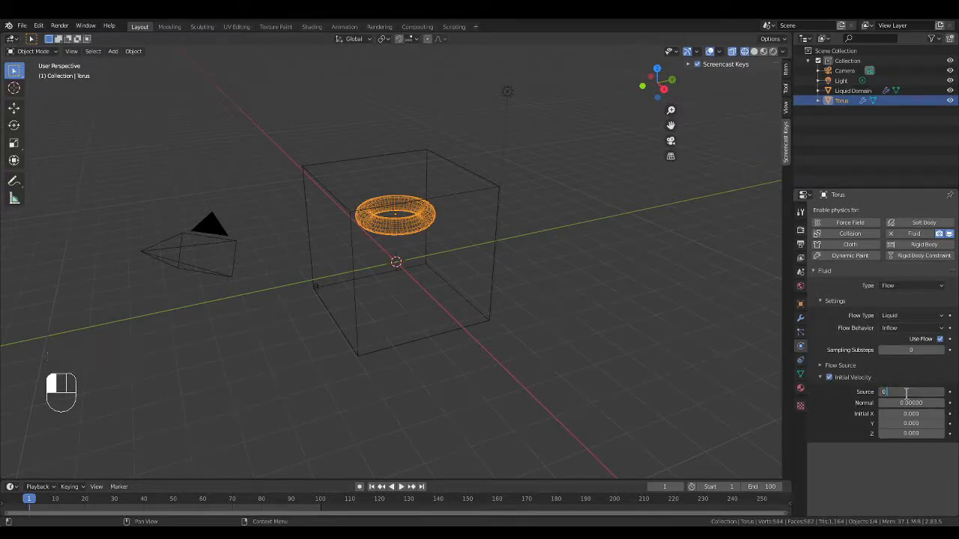
{"action": "type", "text": ".7"}
{"action": "key", "text": "Return"}
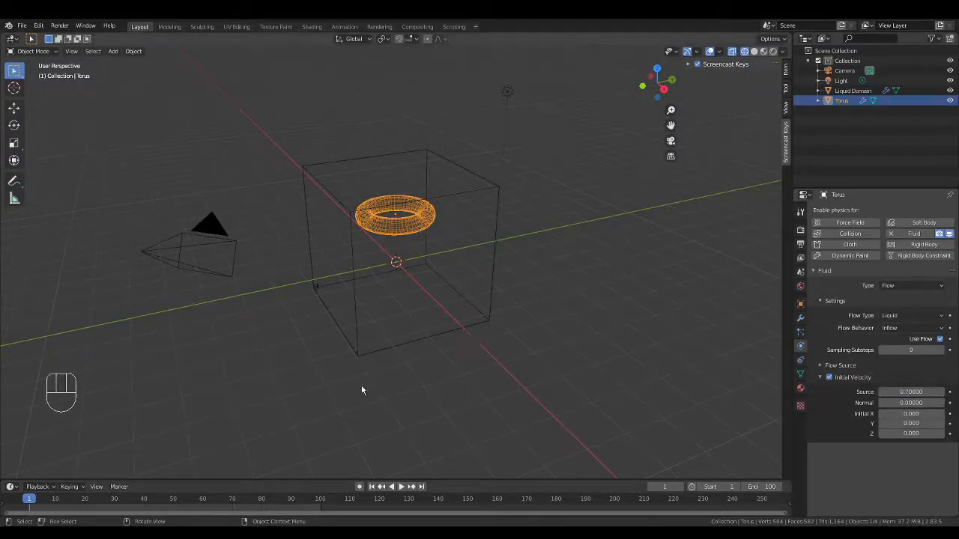
- Play the unbaked simulation briefly, stop it, and return the timeline to frame 1
{"action": "left_click", "coordinate": [400, 487]}
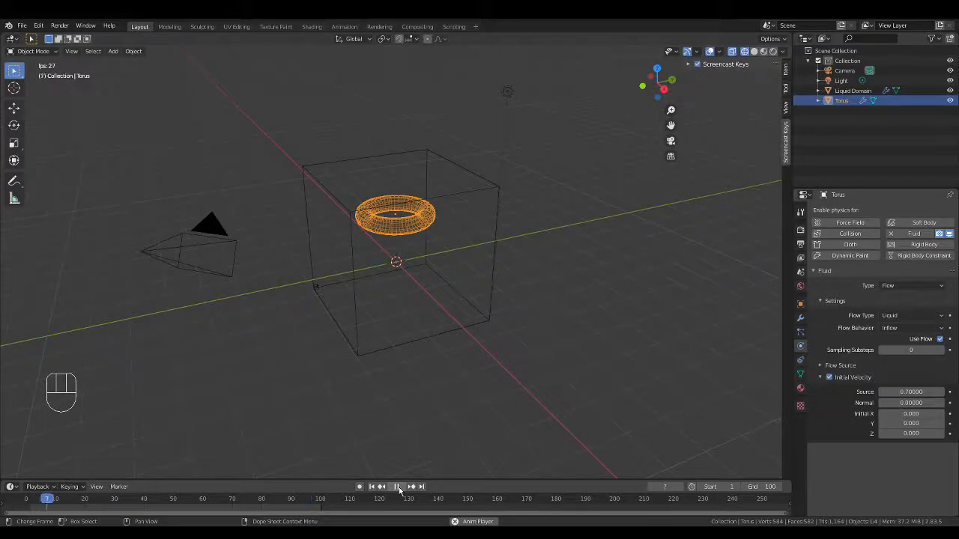
{"action": "left_click", "coordinate": [398, 487]}
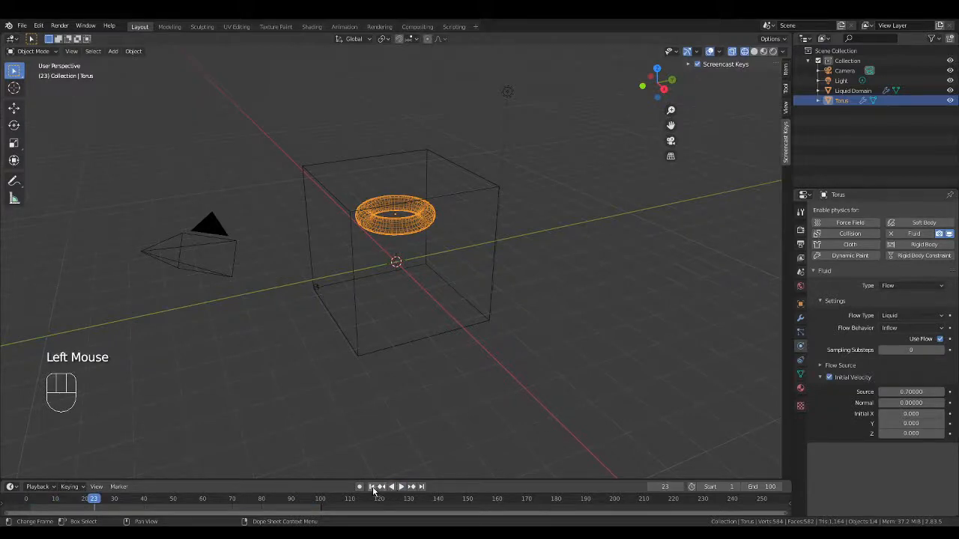
{"action": "double_click", "coordinate": [372, 487]}
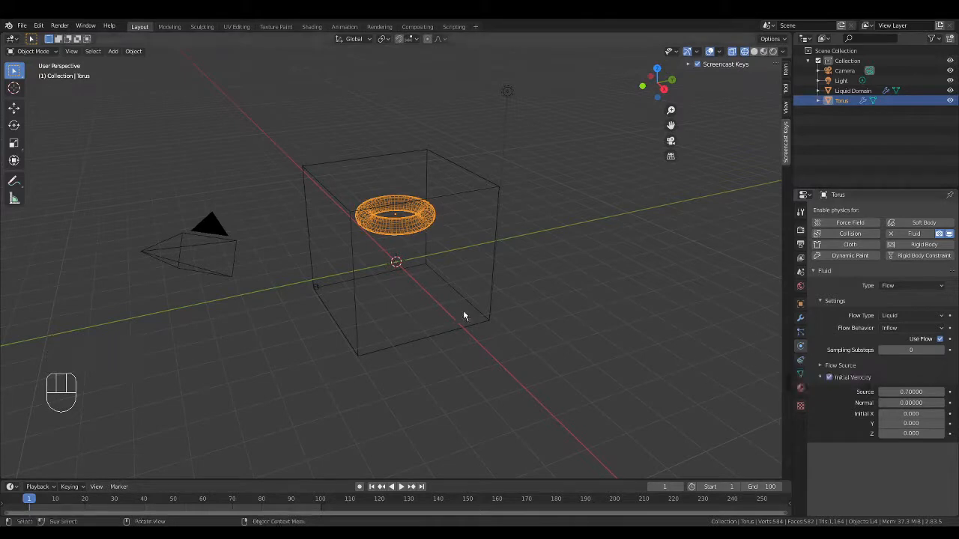
- Select the liquid domain, check its cache folder and frame range, and bake the fluid data
{"action": "key", "text": "alt"}
{"action": "left_click", "coordinate": [640, 309]}
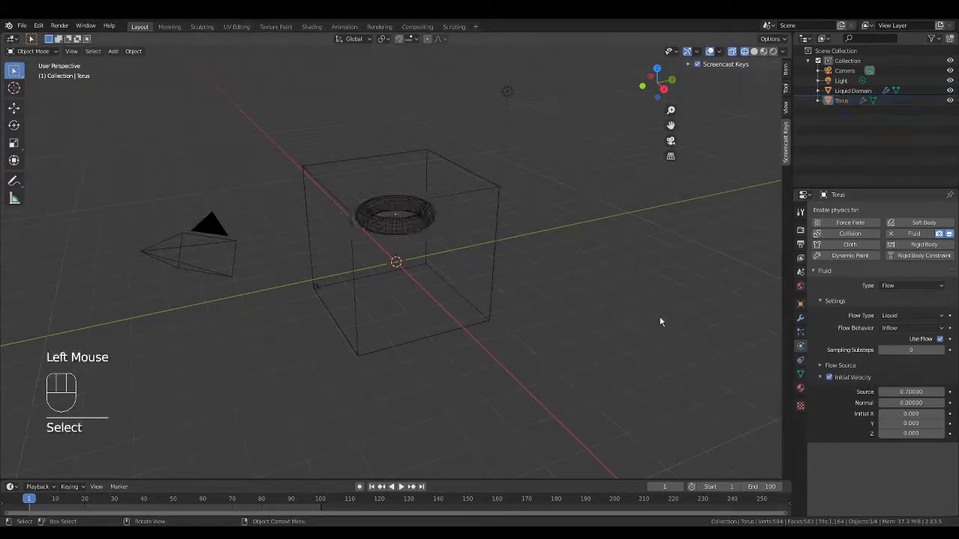
{"action": "double_click", "coordinate": [469, 192]}
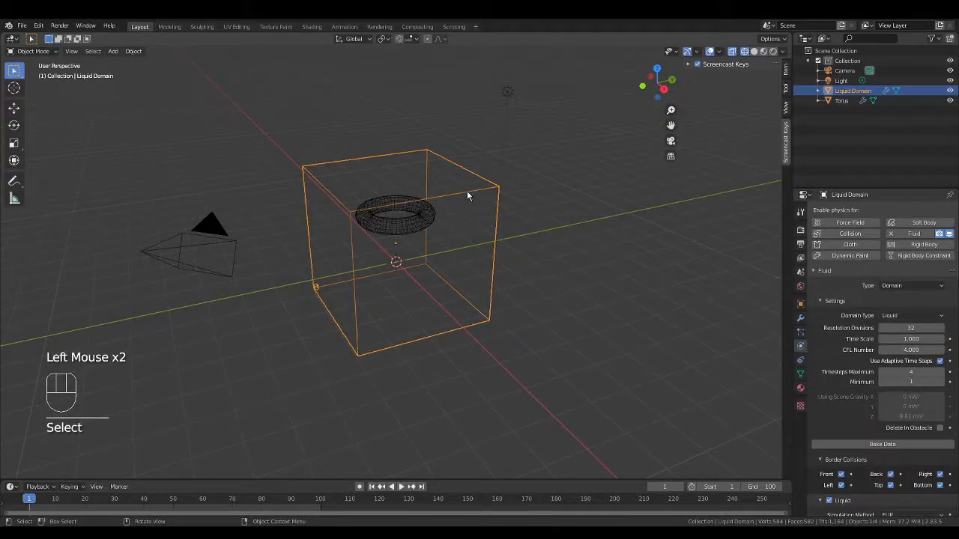
{"action": "left_click", "coordinate": [854, 90]}
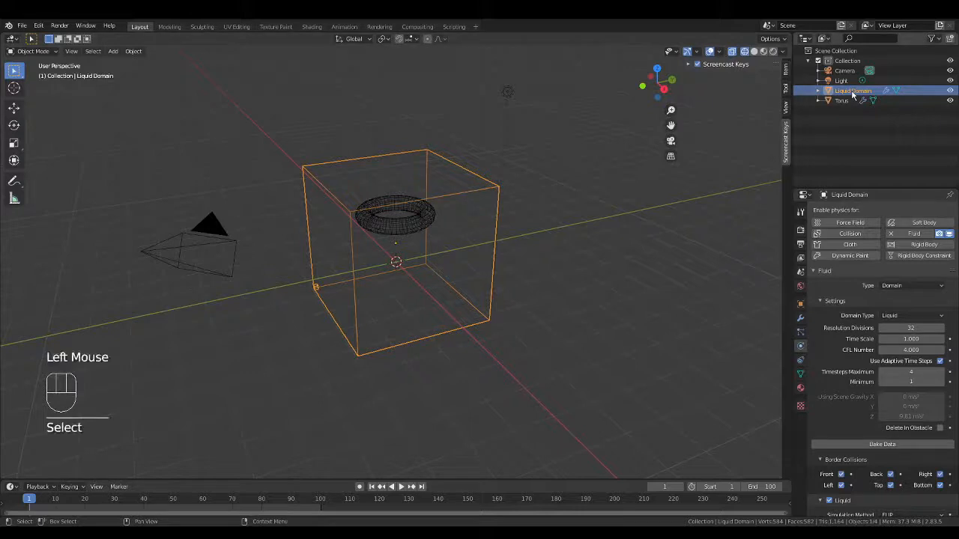
{"action": "scroll", "coordinate": [860, 364], "scroll_direction": "down", "scroll_amount": 6}
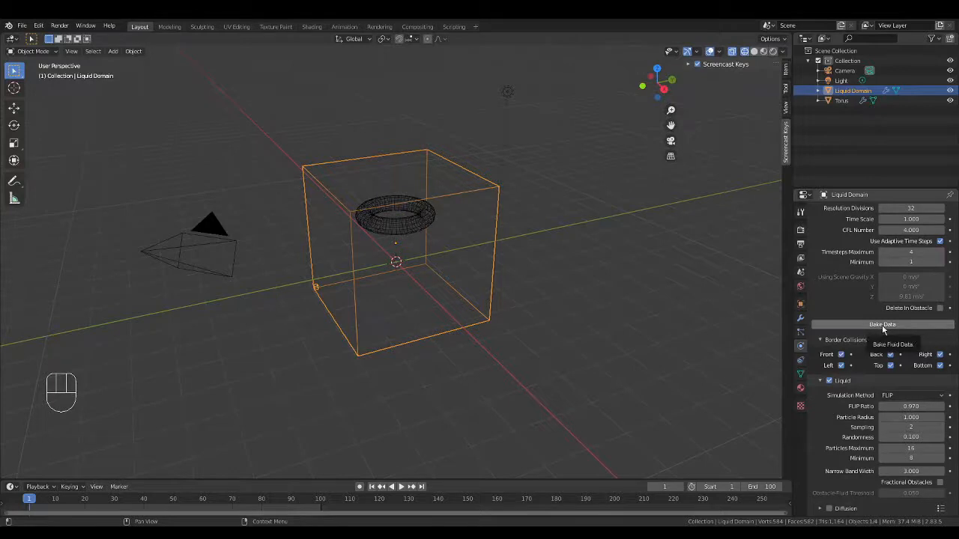
{"action": "scroll", "coordinate": [882, 325], "scroll_direction": "down", "scroll_amount": 9}
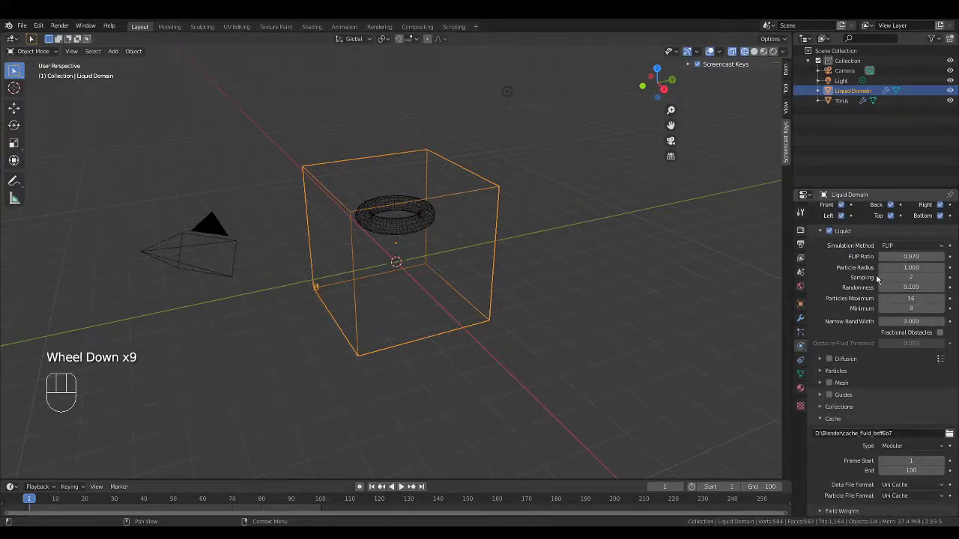
{"action": "left_click", "coordinate": [907, 434]}
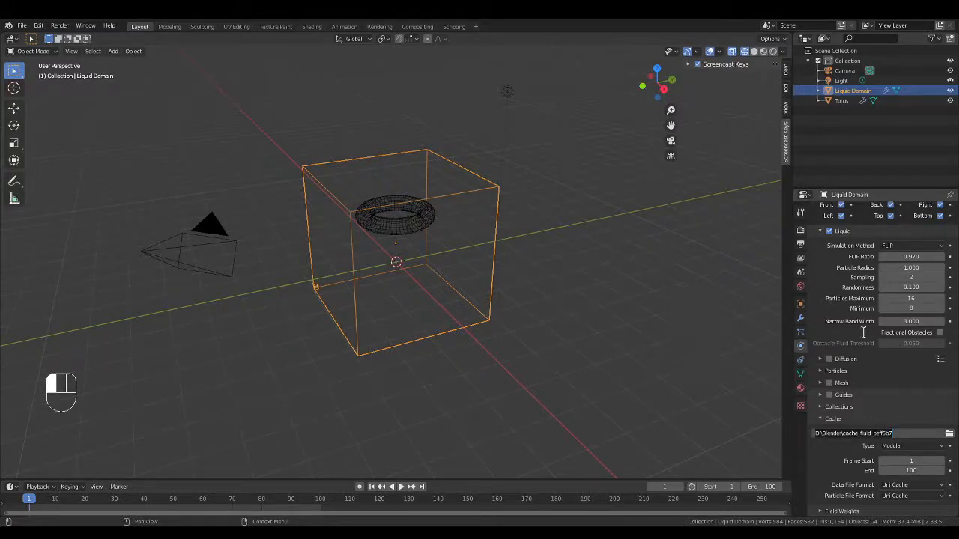
{"action": "scroll", "coordinate": [884, 378], "scroll_direction": "up", "scroll_amount": 8}
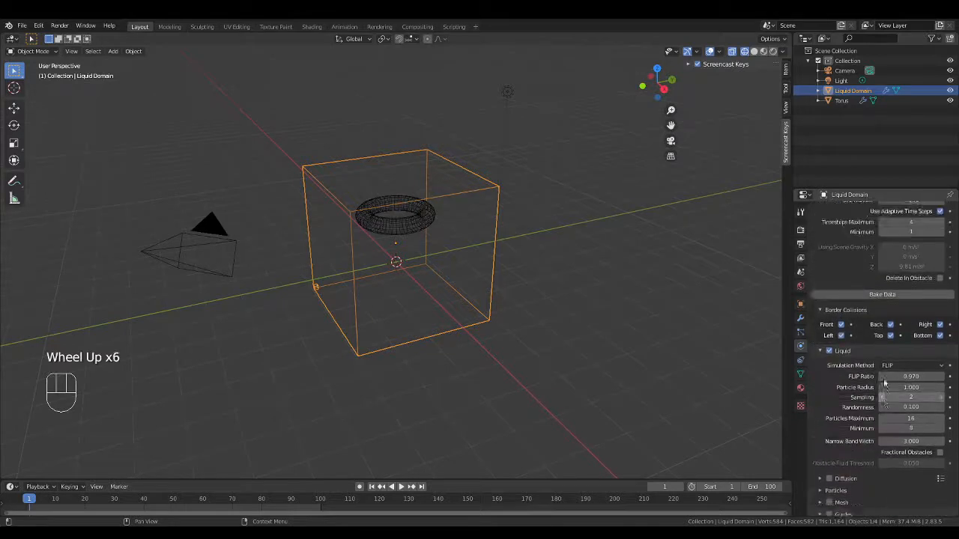
{"action": "left_click", "coordinate": [881, 336]}
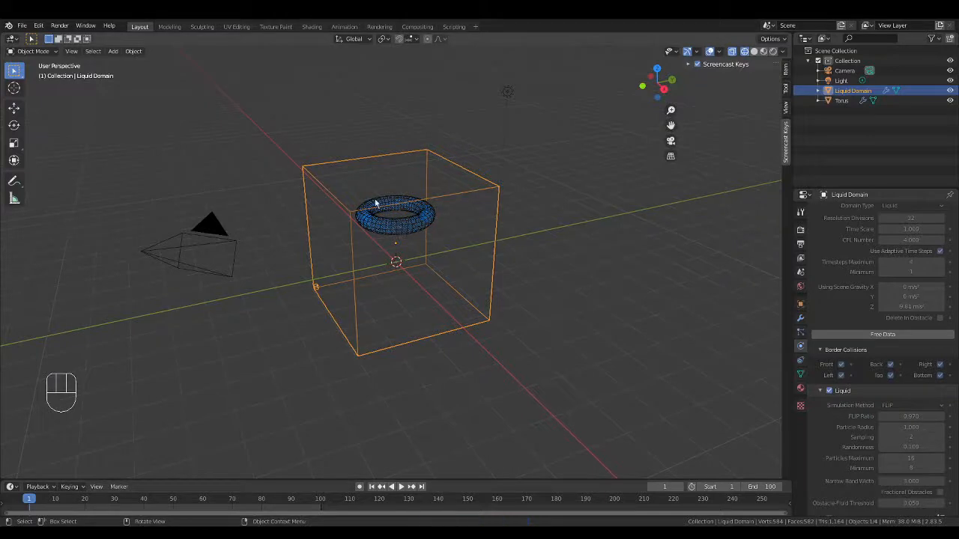
- Select the torus and play the baked particle simulation, pausing it at about frame 78
{"action": "left_click", "coordinate": [407, 223]}
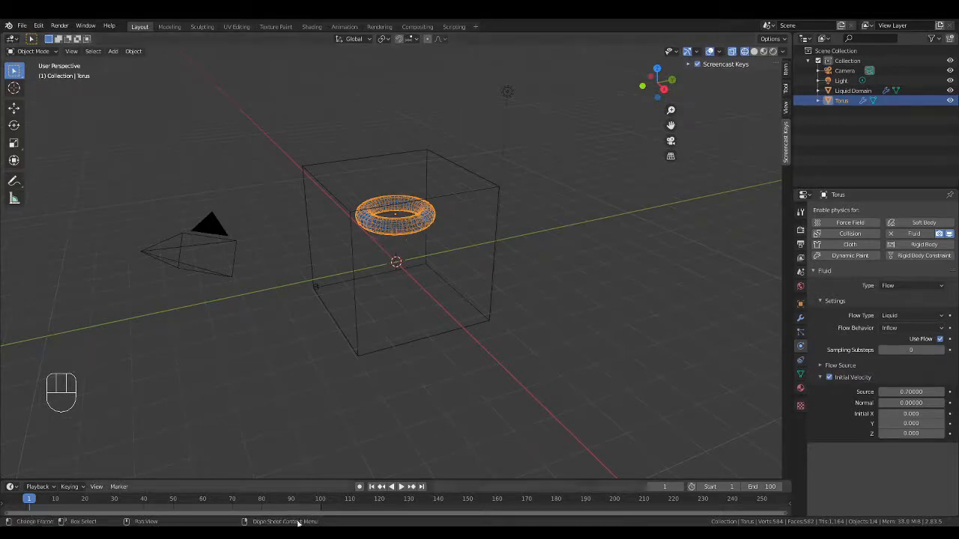
{"action": "left_click", "coordinate": [401, 487]}
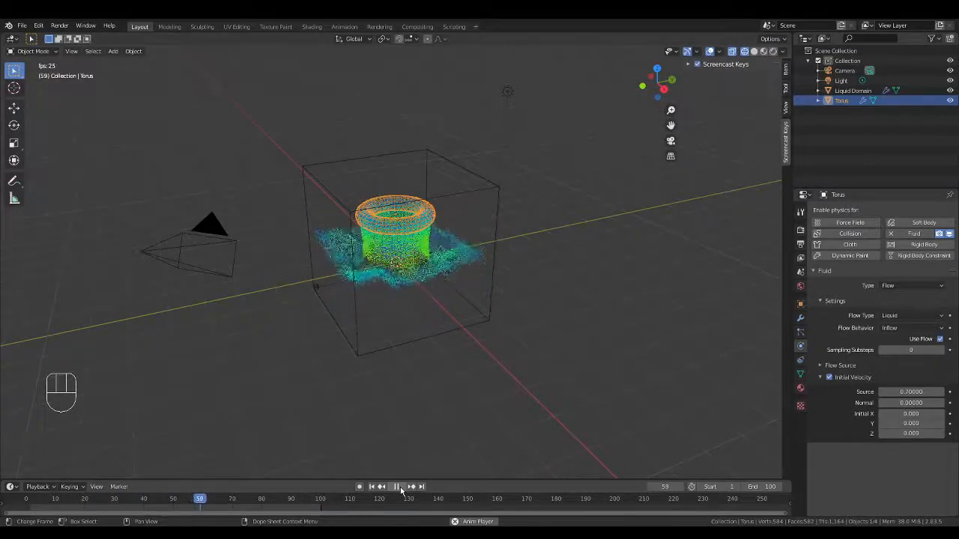
{"action": "key", "text": "space"}
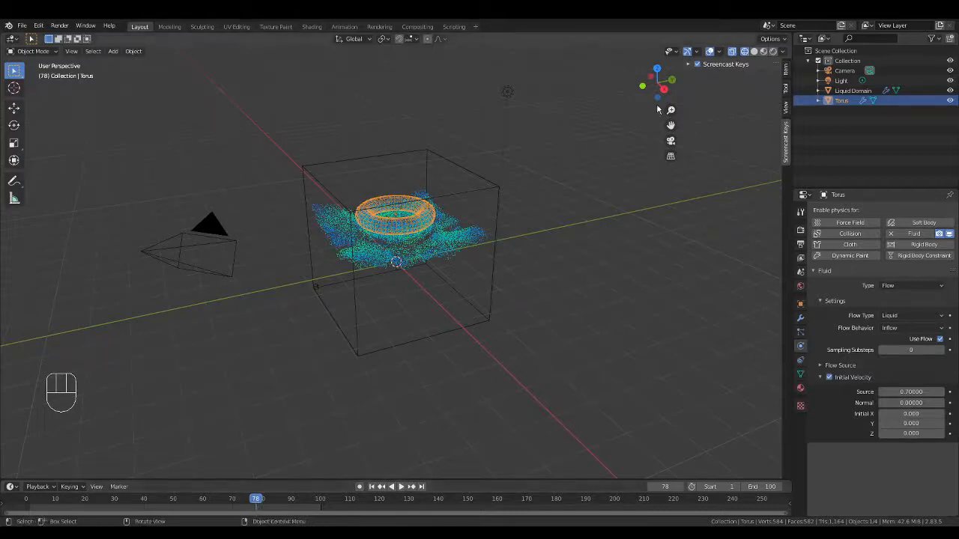
- Inspect the domain in solid and material preview shading, restore wireframe shading, and return the timeline to frame 1
{"action": "left_click", "coordinate": [754, 52]}
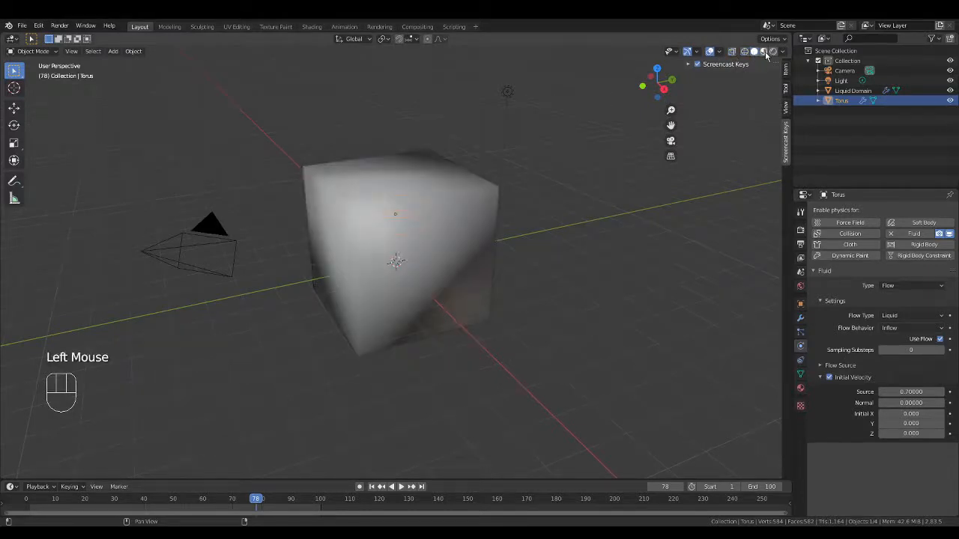
{"action": "left_click", "coordinate": [764, 51]}
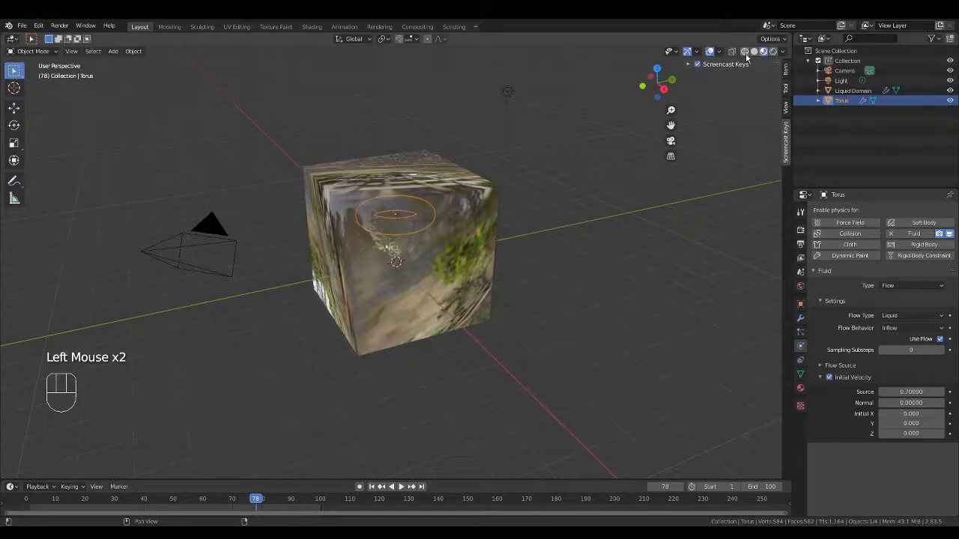
{"action": "left_click", "coordinate": [744, 53]}
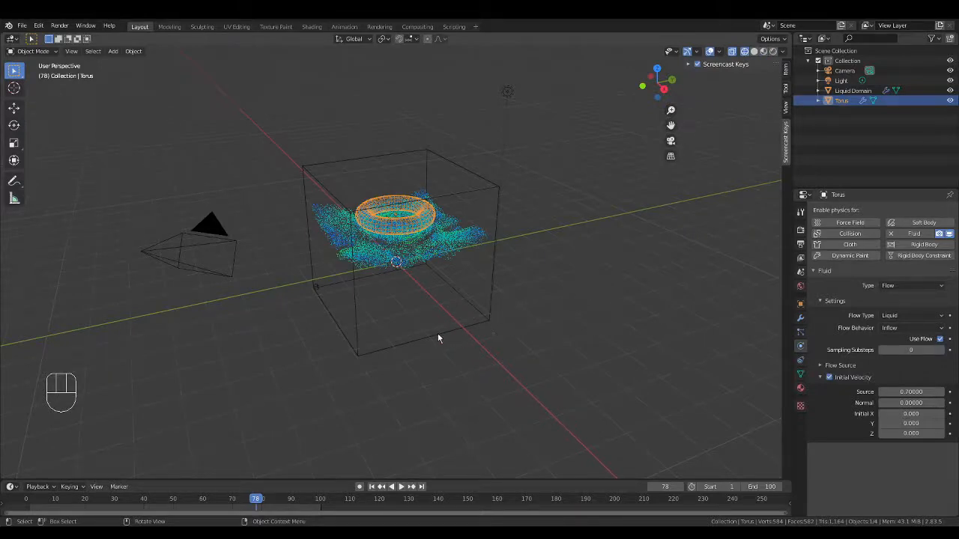
{"action": "left_click_drag", "start_coordinate": [259, 500], "coordinate": [28, 500]}
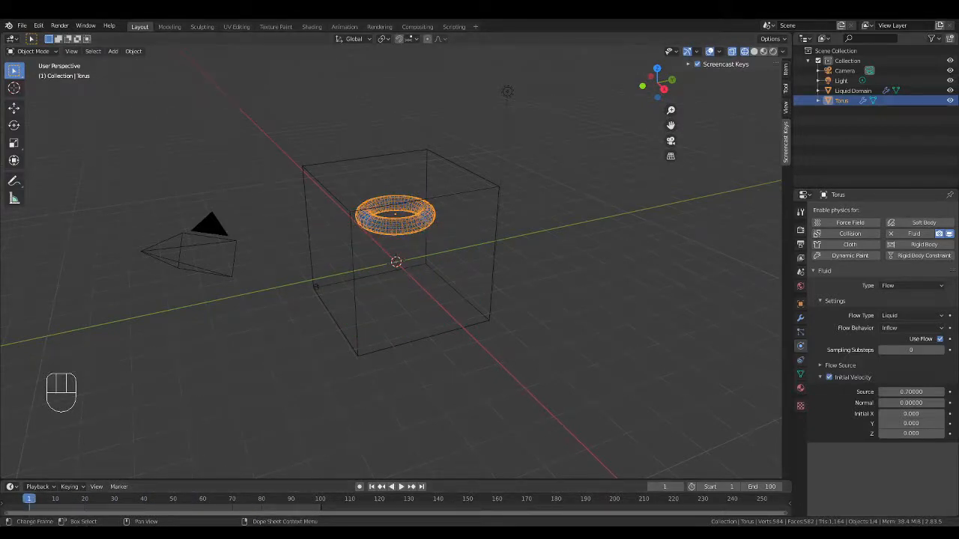
- Select the liquid domain and free its baked fluid data
{"action": "left_click", "coordinate": [411, 227]}
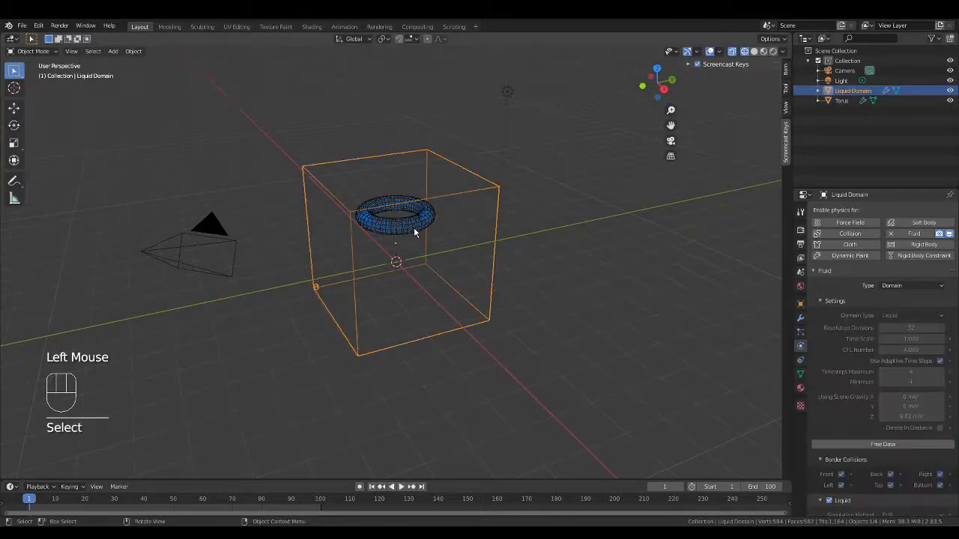
{"action": "left_click", "coordinate": [413, 227]}
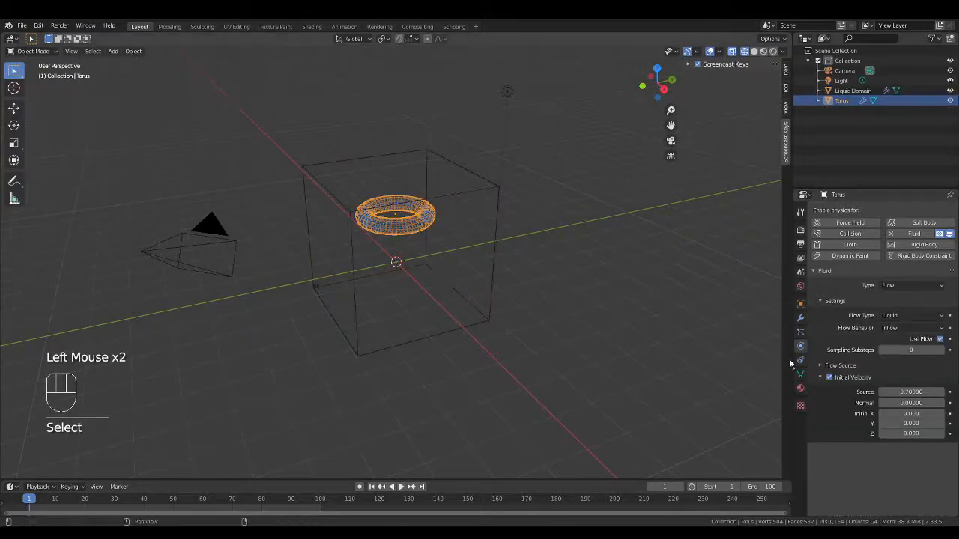
{"action": "left_click", "coordinate": [492, 212]}
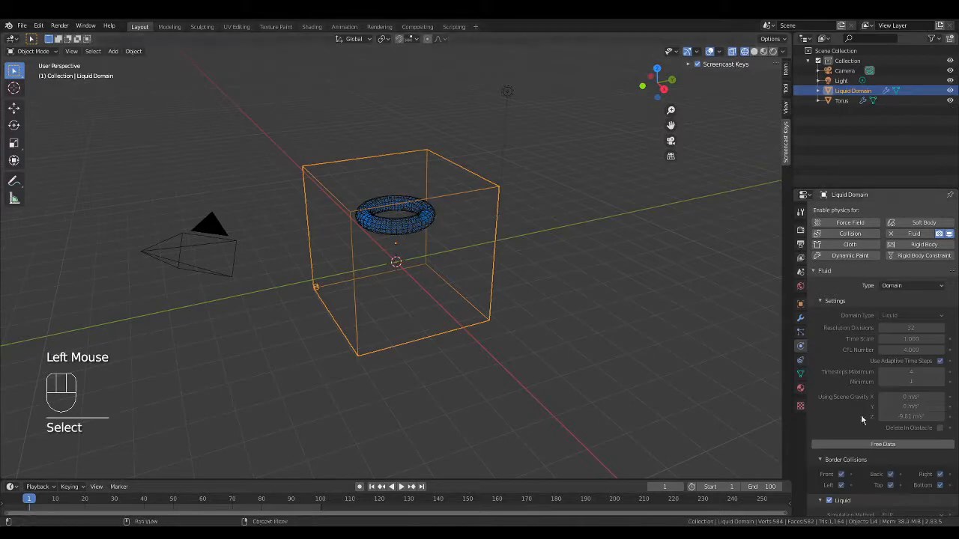
{"action": "left_click", "coordinate": [884, 445]}
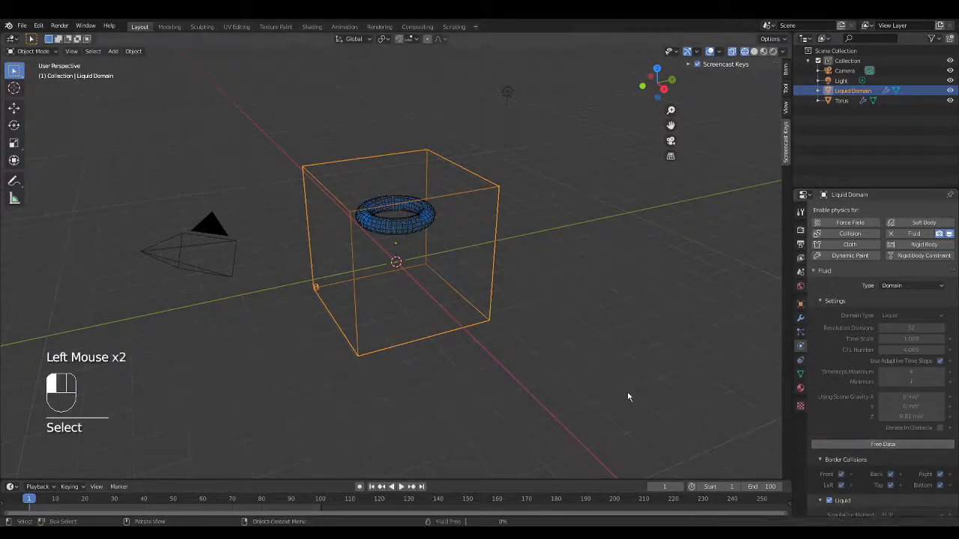
- Select the torus and scale it down uniformly to about a quarter of its size
{"action": "left_click", "coordinate": [394, 222]}
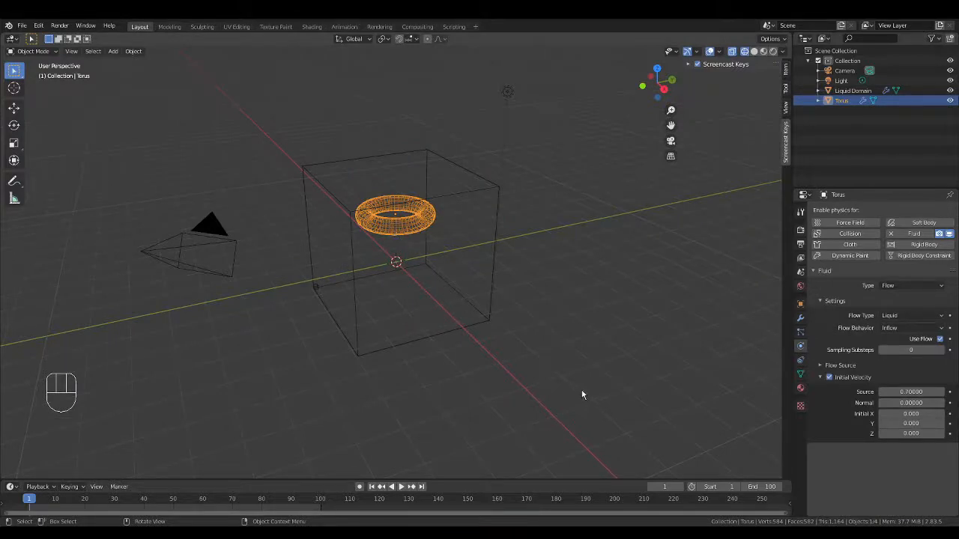
{"action": "key", "text": "s"}
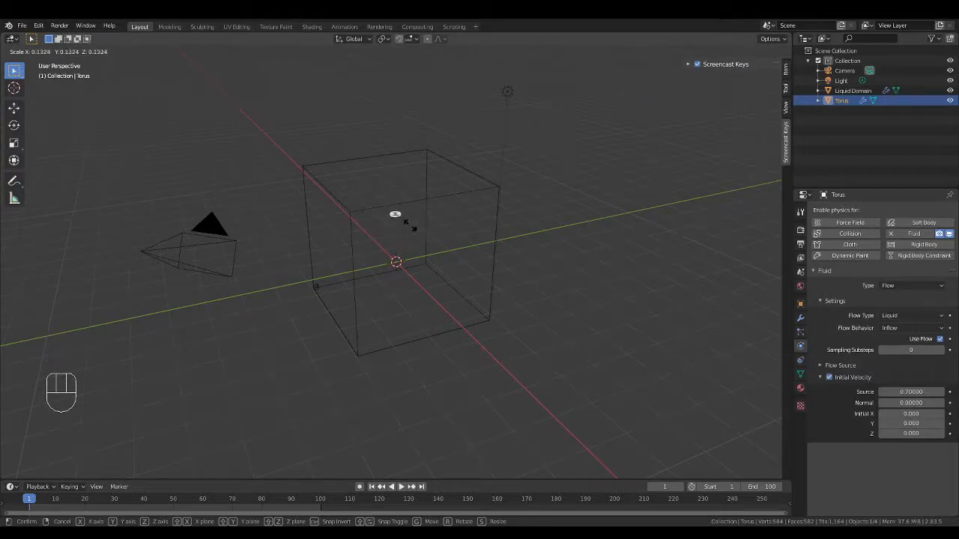
{"action": "left_click", "coordinate": [422, 234]}
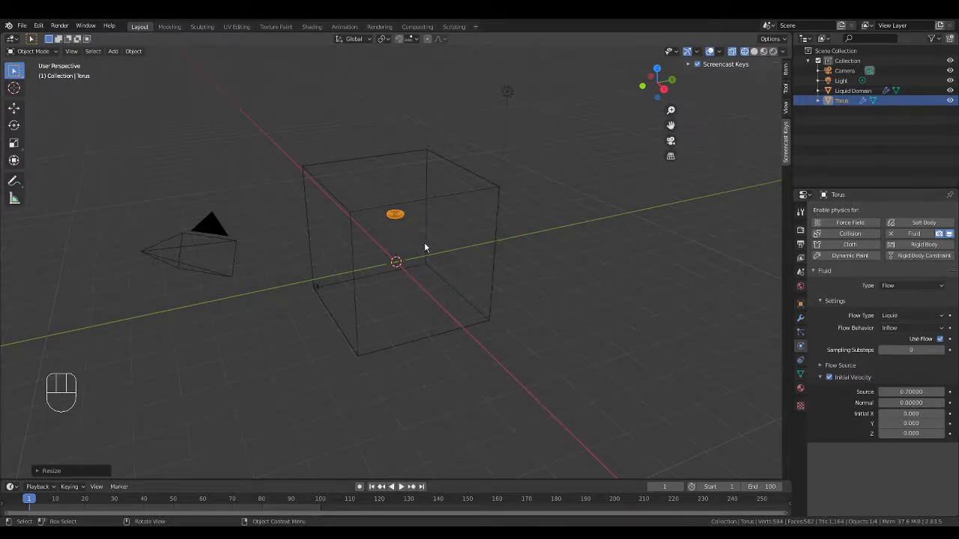
{"action": "key", "text": "s"}
{"action": "left_click", "coordinate": [431, 255]}
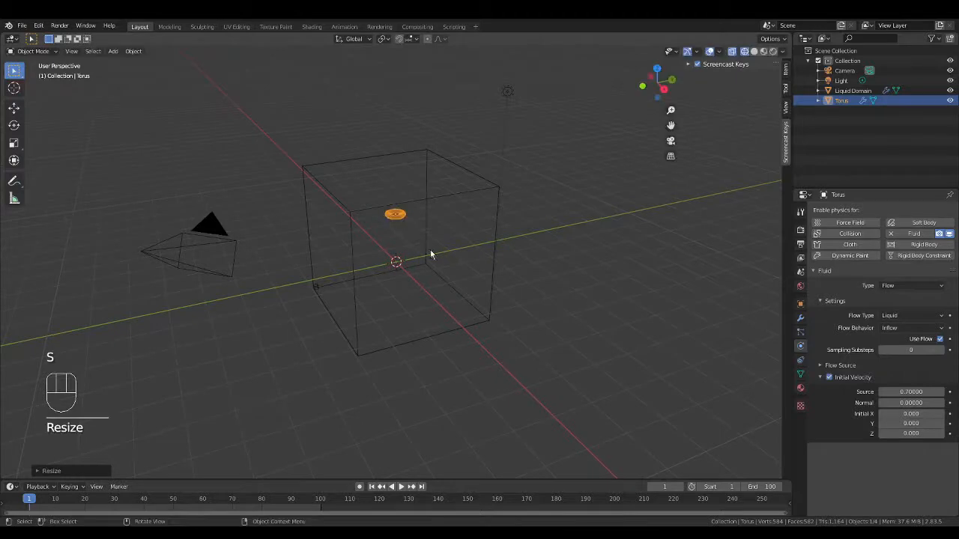
- Select the liquid domain and scale it up uniformly to nearly twice its size
{"action": "left_click", "coordinate": [487, 300]}
{"action": "key", "text": "s"}
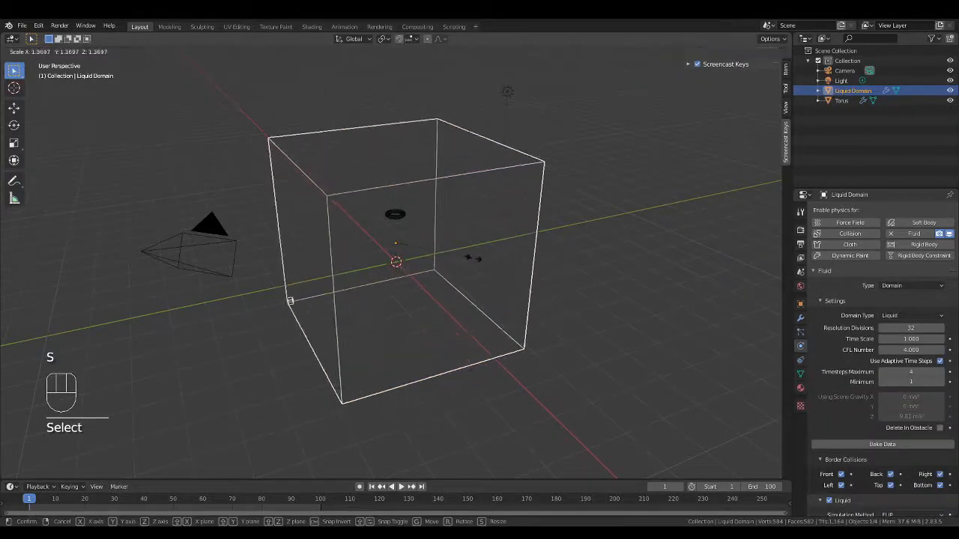
{"action": "left_click", "coordinate": [497, 271]}
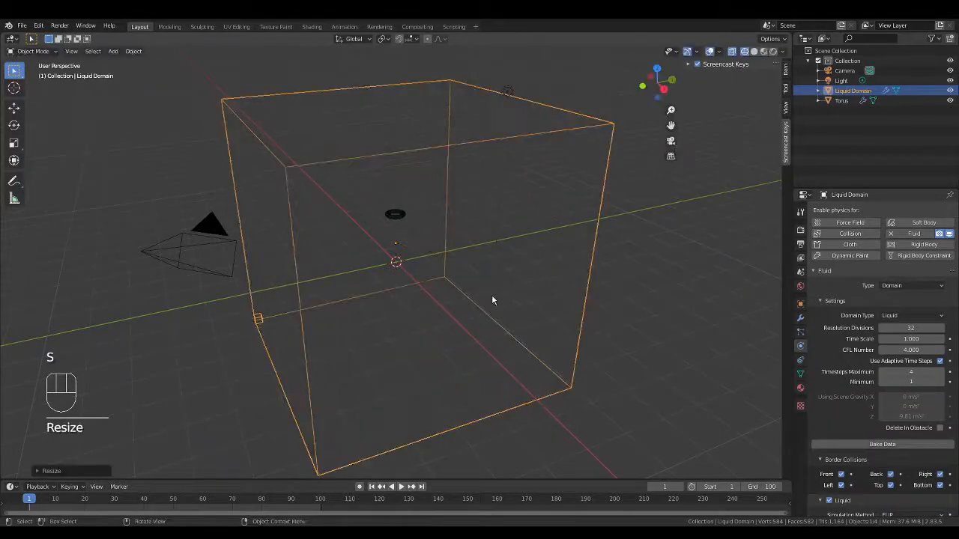
- Select the torus and move it along the Y axis toward the domain's negative-Y side
{"action": "left_click", "coordinate": [396, 217]}
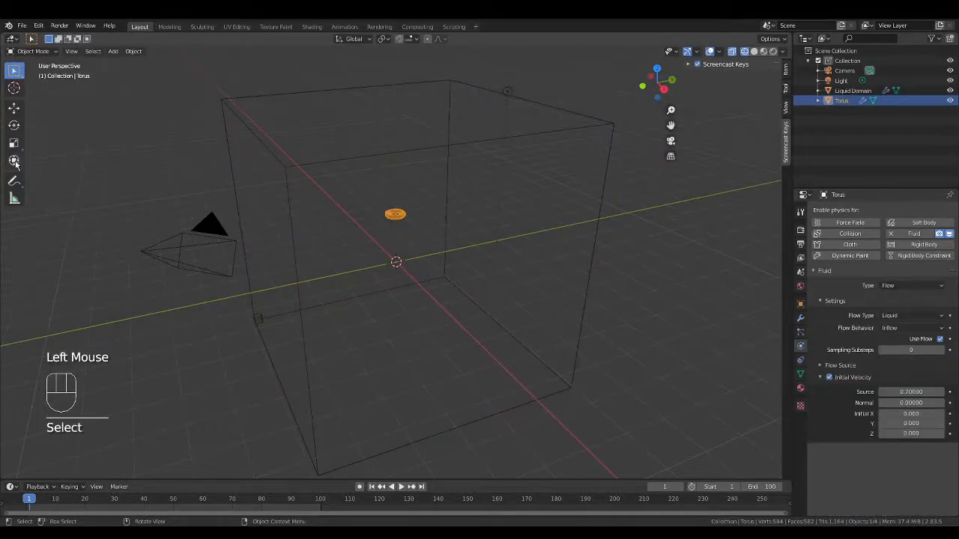
{"action": "left_click", "coordinate": [13, 107]}
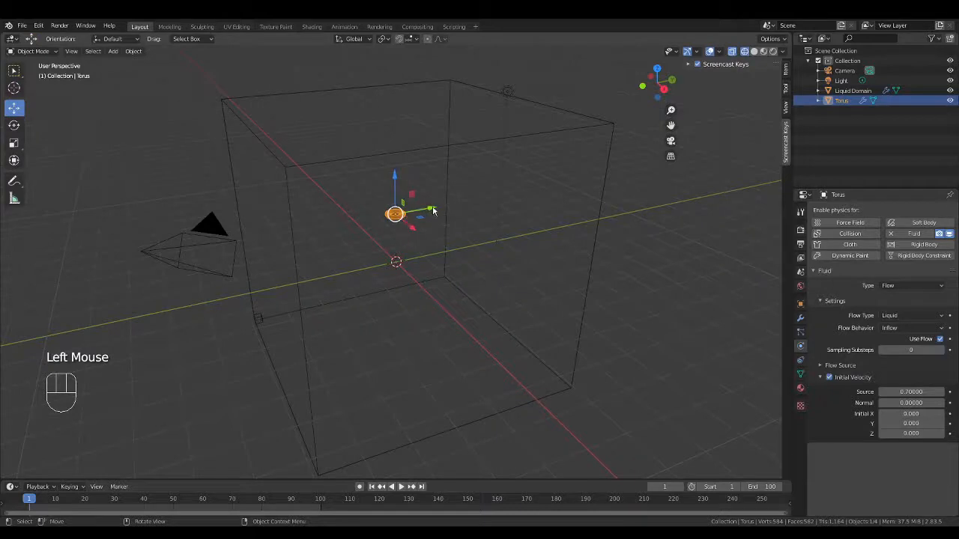
{"action": "left_click_drag", "start_coordinate": [433, 212], "coordinate": [362, 198]}
{"action": "middle_click_drag", "start_coordinate": [363, 198], "coordinate": [392, 315]}
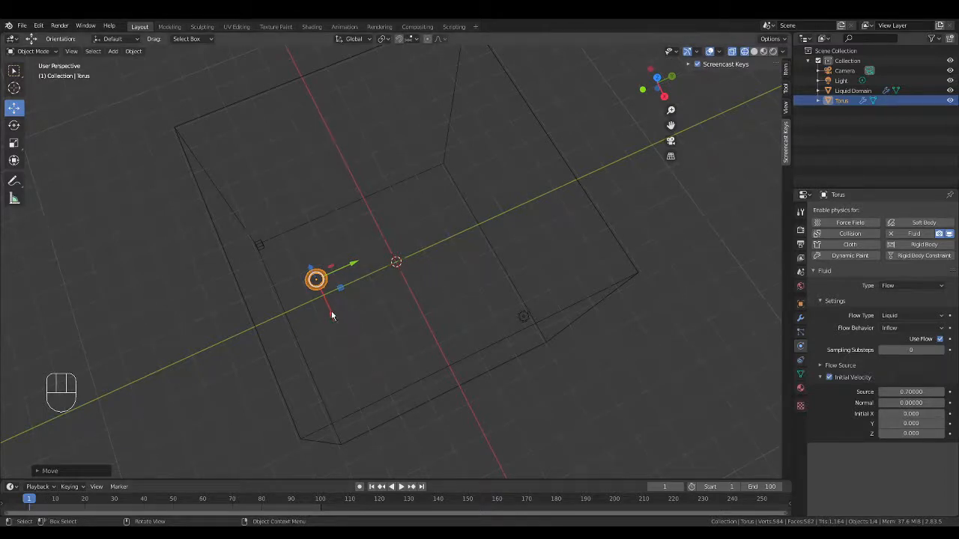
- Move the torus along the X axis toward the domain's negative-X side
{"action": "left_click_drag", "start_coordinate": [331, 312], "coordinate": [302, 251]}
{"action": "scroll", "coordinate": [399, 323], "scroll_direction": "down", "scroll_amount": 3}
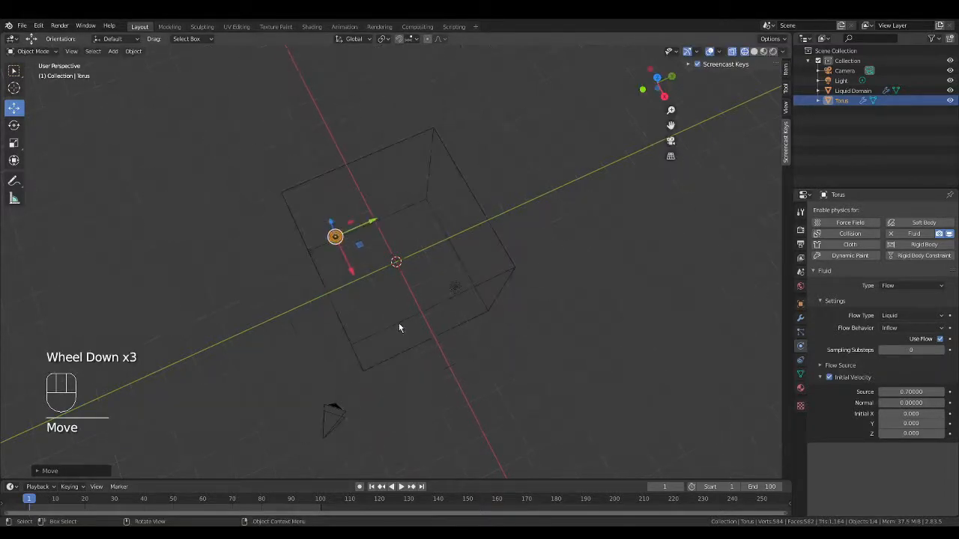
{"action": "scroll", "coordinate": [398, 328], "scroll_direction": "down", "scroll_amount": 1}
{"action": "middle_click_drag", "start_coordinate": [386, 300], "coordinate": [406, 277]}
{"action": "scroll", "coordinate": [455, 218], "scroll_direction": "up", "scroll_amount": 1}
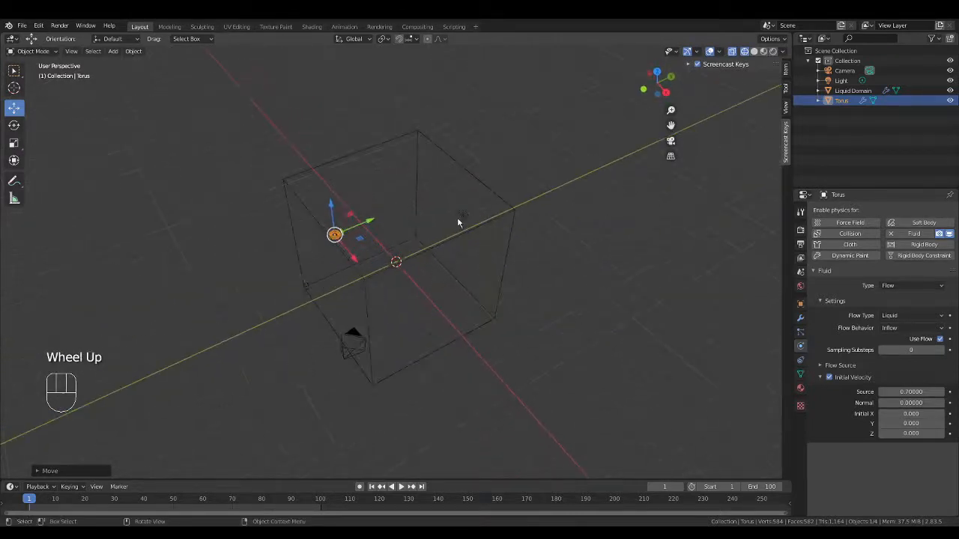
- Align the camera to an angled view framing the liquid domain and check the camera's new placement from outside
{"action": "middle_click_drag", "start_coordinate": [459, 215], "coordinate": [385, 295]}
{"action": "left_click", "coordinate": [305, 285]}
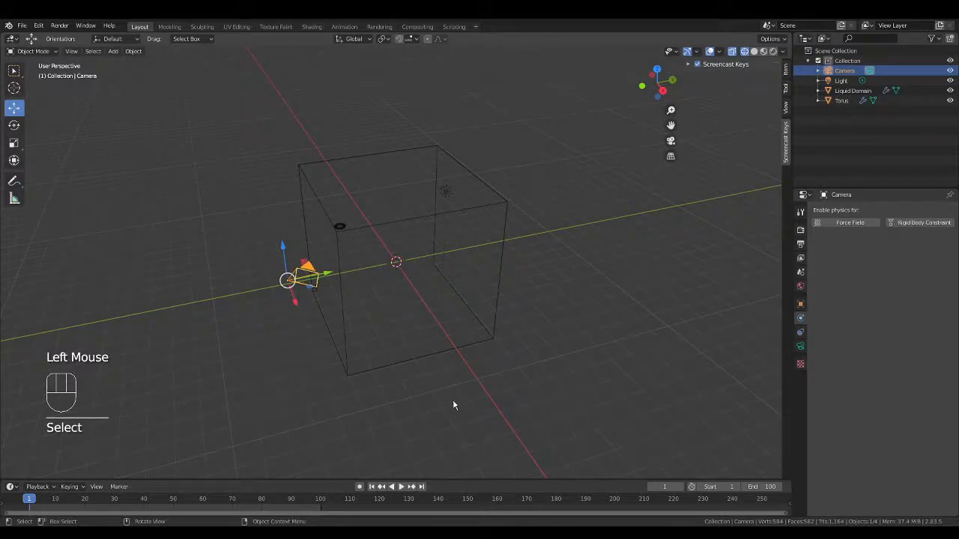
{"action": "key", "text": "ctrl+alt+KP_0"}
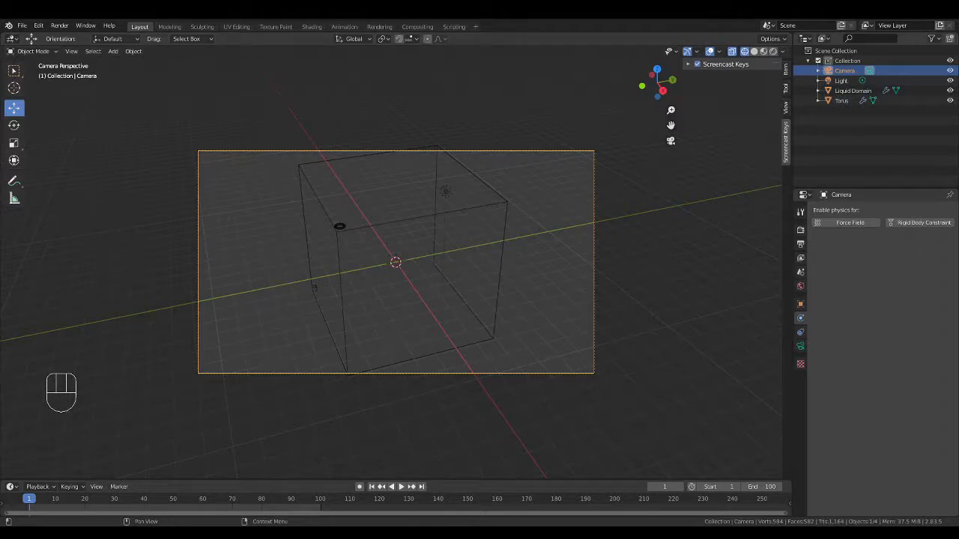
{"action": "key", "text": "KP_5"}
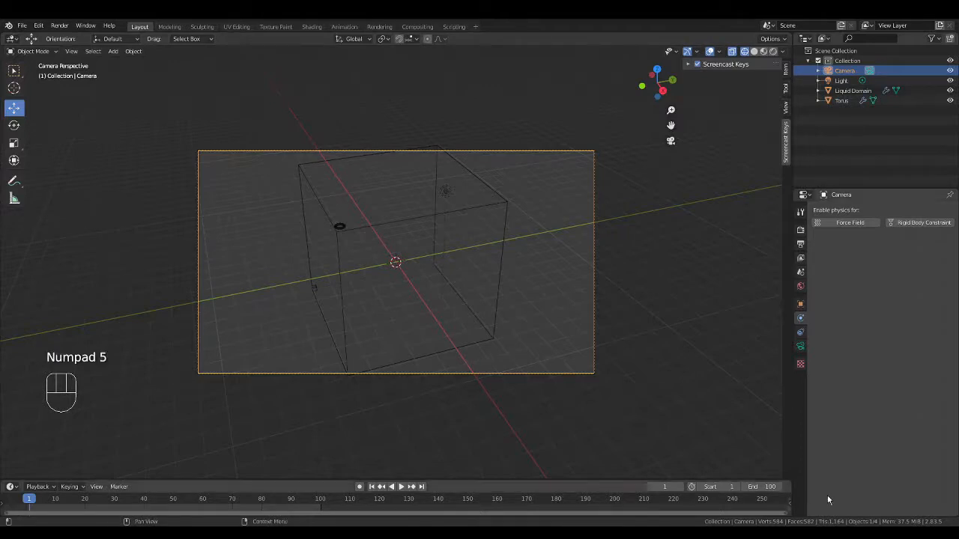
{"action": "key", "text": "KP_5"}
{"action": "left_click", "coordinate": [621, 312]}
{"action": "middle_click_drag", "start_coordinate": [620, 309], "coordinate": [574, 304]}
{"action": "scroll", "coordinate": [479, 321], "scroll_direction": "down", "scroll_amount": 6}
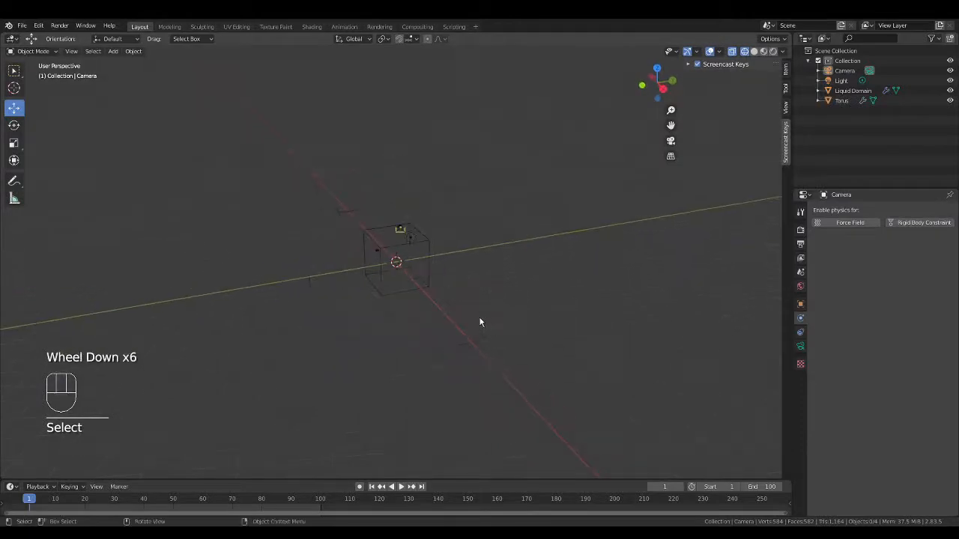
{"action": "scroll", "coordinate": [480, 322], "scroll_direction": "up", "scroll_amount": 5}
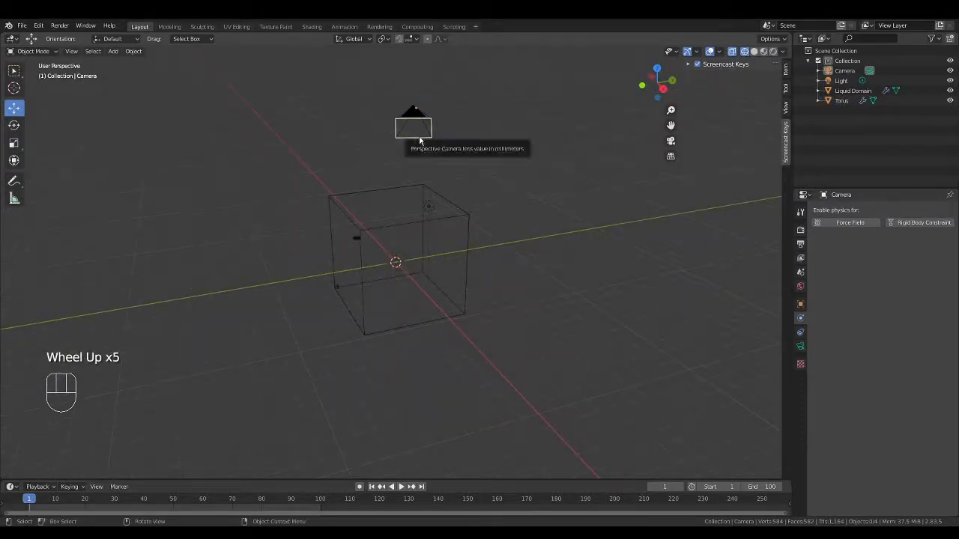
{"action": "left_click", "coordinate": [418, 139]}
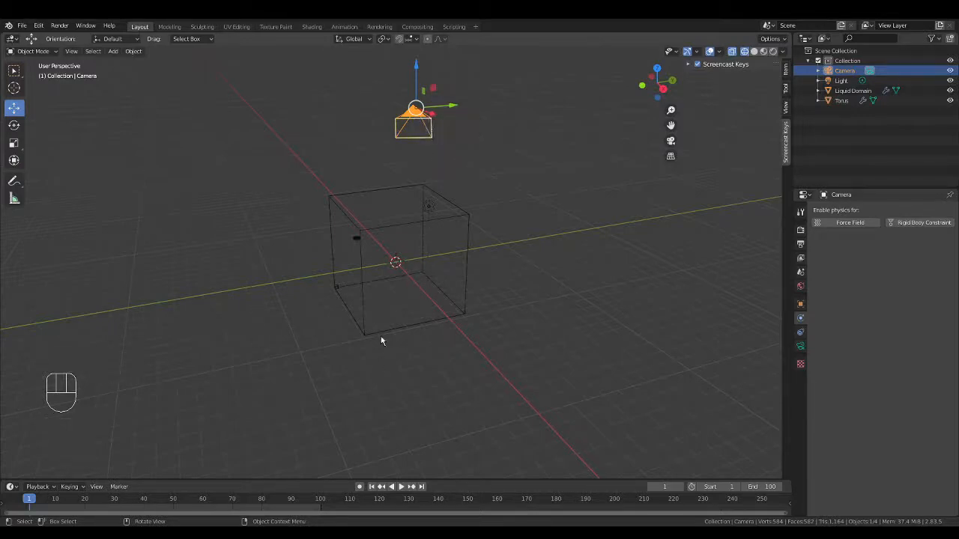
- Select the liquid domain and bake its fluid data
{"action": "scroll", "coordinate": [388, 307], "scroll_direction": "up", "scroll_amount": 4}
{"action": "scroll", "coordinate": [388, 307], "scroll_direction": "down", "scroll_amount": 5}
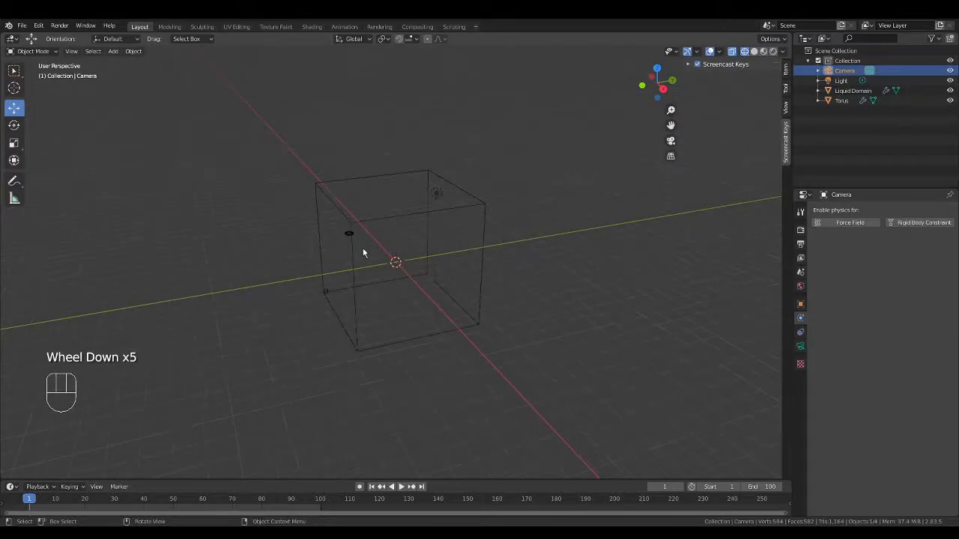
{"action": "left_click", "coordinate": [400, 215]}
{"action": "left_click", "coordinate": [400, 218]}
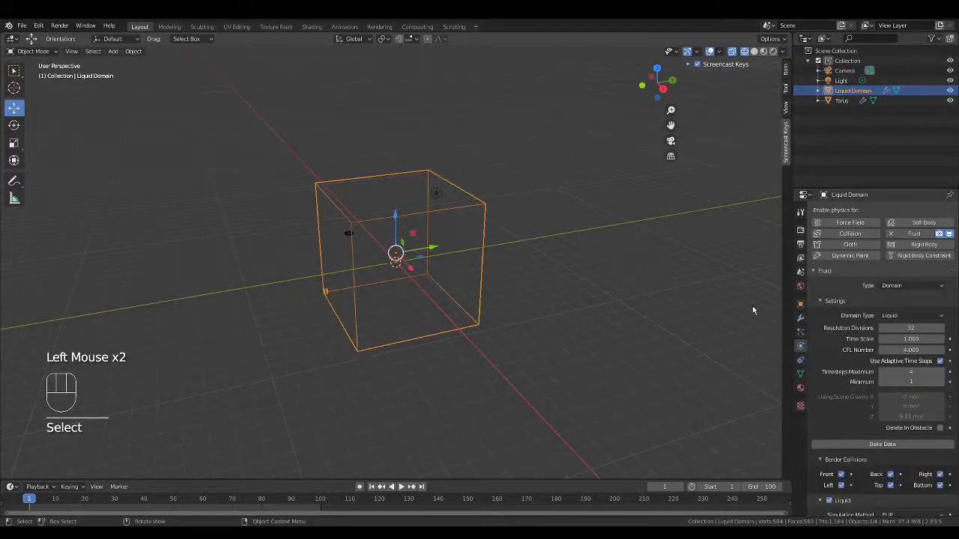
{"action": "scroll", "coordinate": [852, 407], "scroll_direction": "down", "scroll_amount": 2}
{"action": "scroll", "coordinate": [853, 407], "scroll_direction": "down", "scroll_amount": 2}
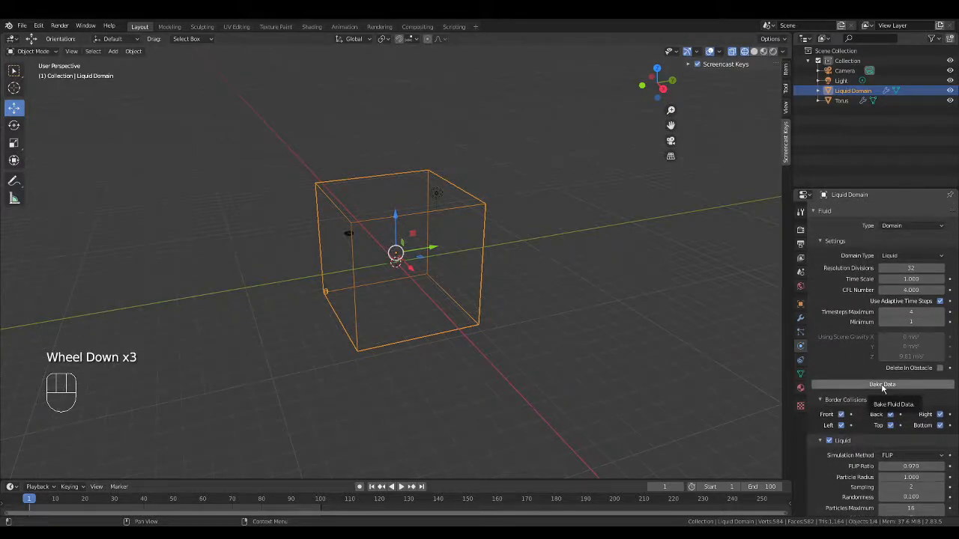
{"action": "left_click", "coordinate": [882, 385]}
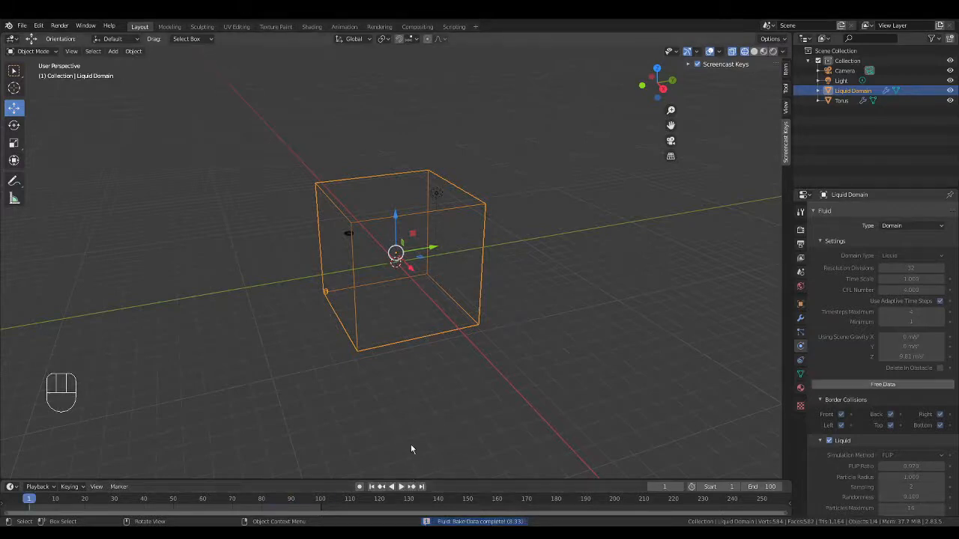
- Play the baked simulation, return to the start of the timeline and replay it to examine the flow
{"action": "key", "text": "space"}
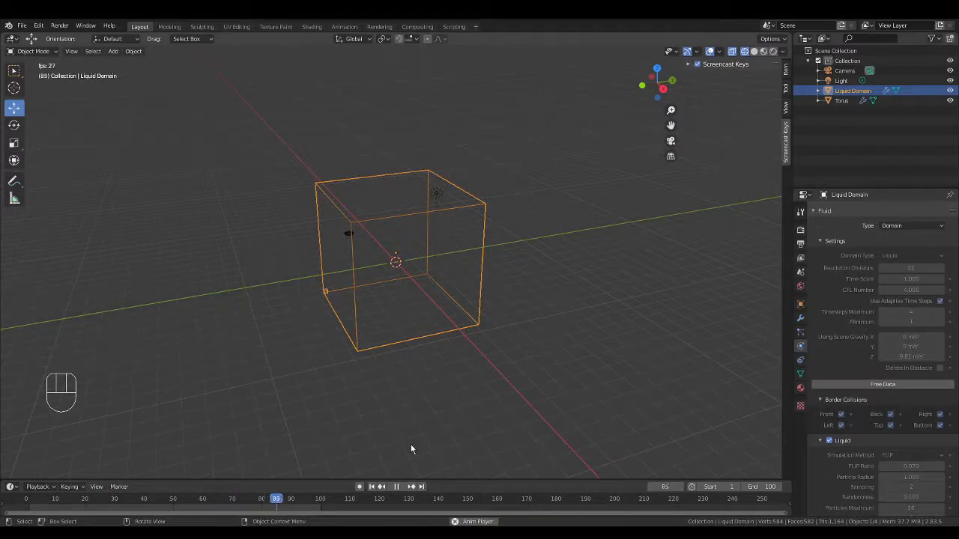
{"action": "key", "text": "space"}
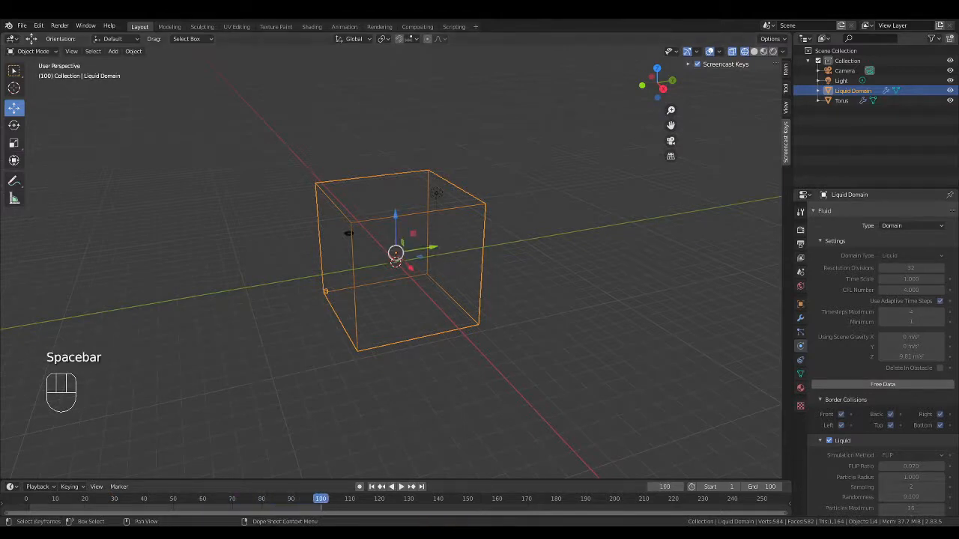
{"action": "left_click", "coordinate": [28, 502]}
{"action": "left_click_drag", "start_coordinate": [30, 500], "coordinate": [31, 500]}
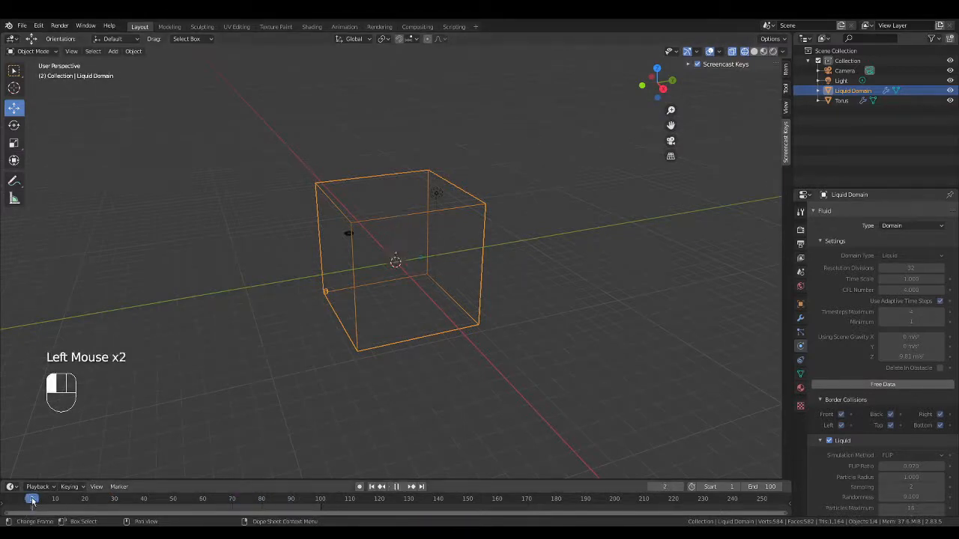
{"action": "key", "text": "space"}
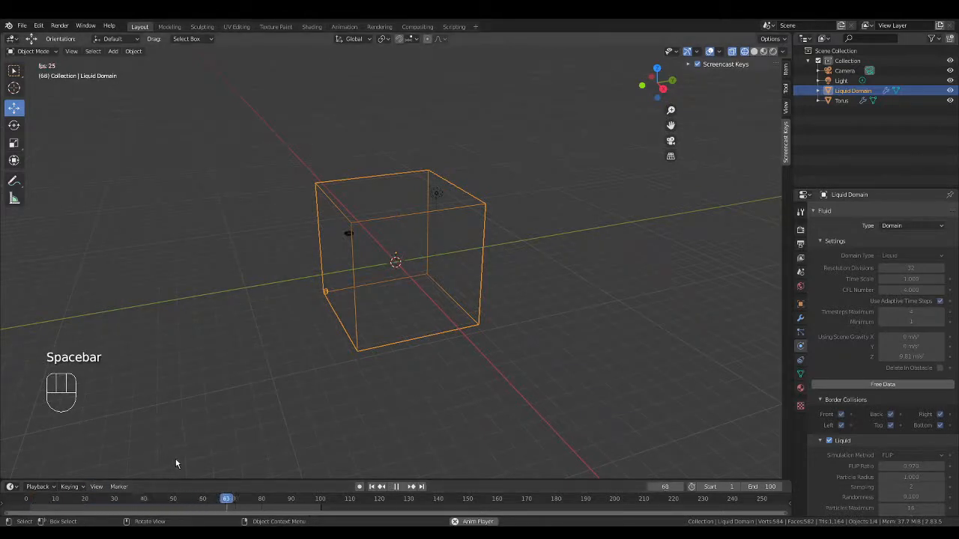
{"action": "key", "text": "space"}
- Select the torus and shift it slightly along the Y axis in the positive direction
{"action": "left_click", "coordinate": [347, 232]}
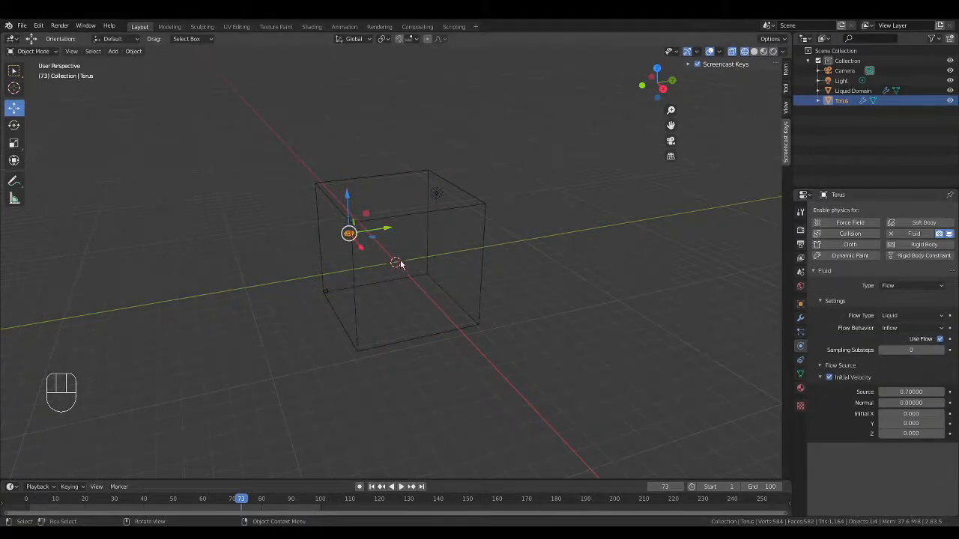
{"action": "middle_click_drag", "start_coordinate": [399, 264], "coordinate": [383, 299]}
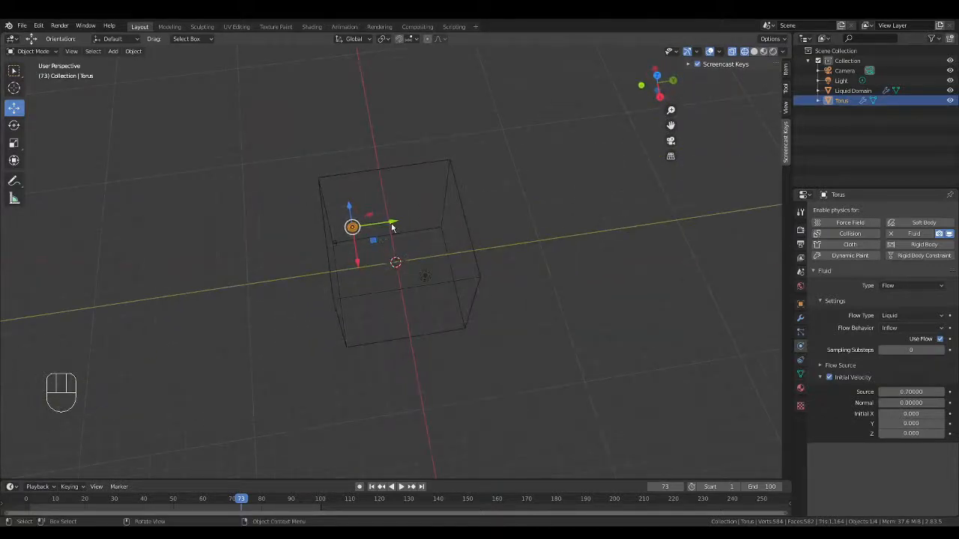
{"action": "left_click_drag", "start_coordinate": [391, 227], "coordinate": [360, 261]}
- Return the timeline to frame 1 and free the liquid domain's baked fluid data
{"action": "left_click_drag", "start_coordinate": [237, 504], "coordinate": [30, 488]}
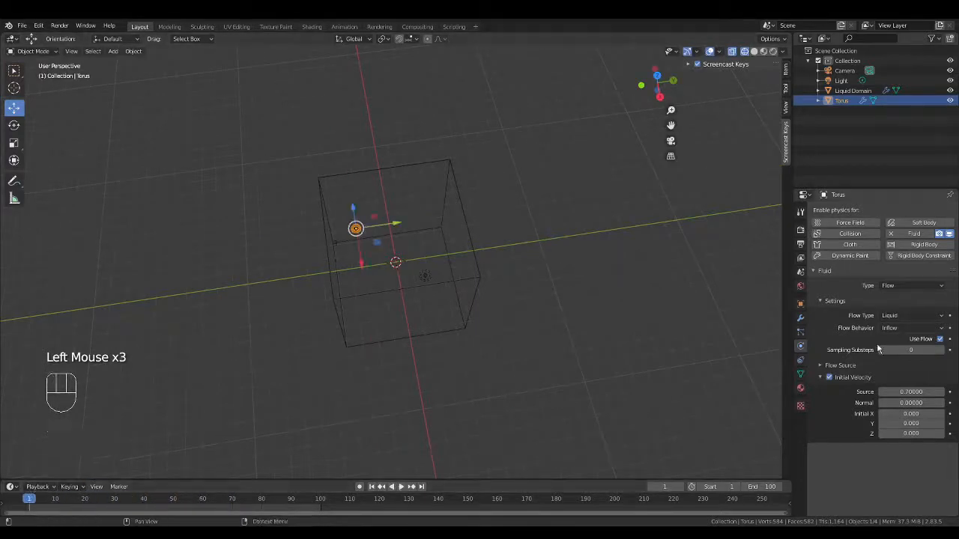
{"action": "left_click", "coordinate": [475, 268]}
{"action": "left_click", "coordinate": [884, 446]}
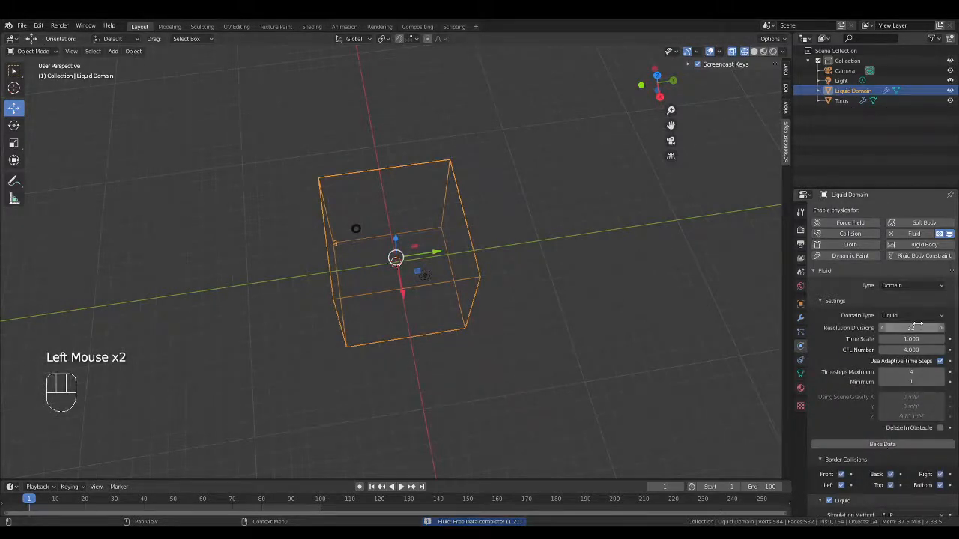
- Select the torus and scale it up uniformly to about twice its size
{"action": "scroll", "coordinate": [848, 397], "scroll_direction": "down", "scroll_amount": 7}
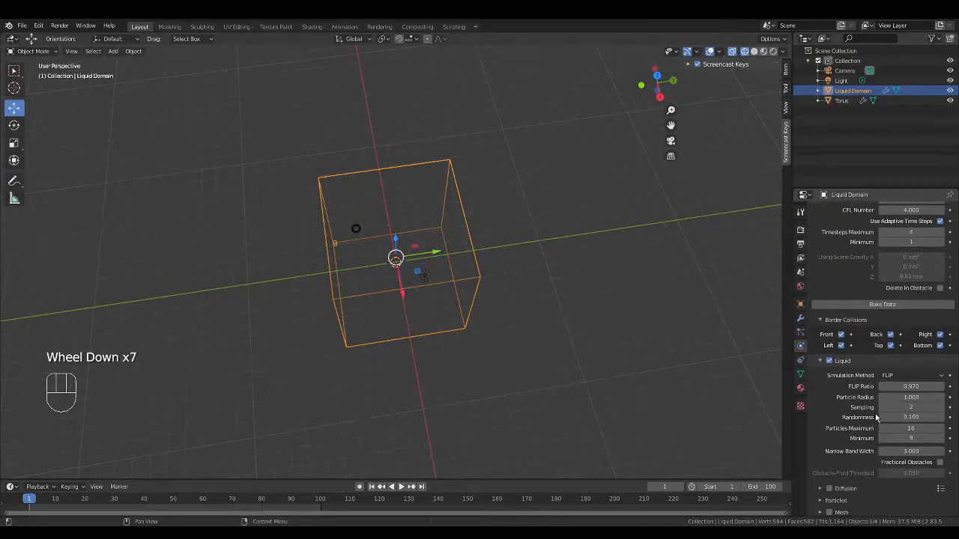
{"action": "scroll", "coordinate": [875, 416], "scroll_direction": "down", "scroll_amount": 1}
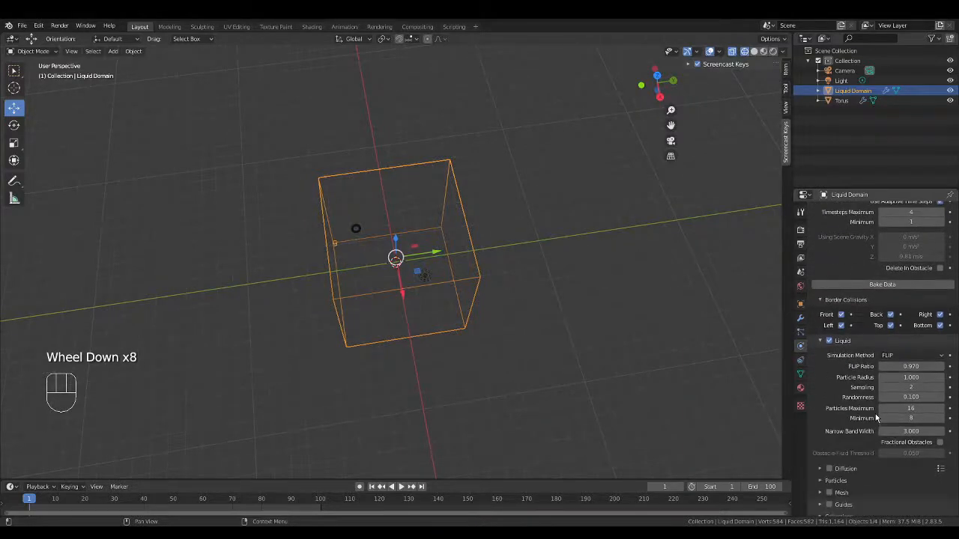
{"action": "left_click", "coordinate": [356, 232]}
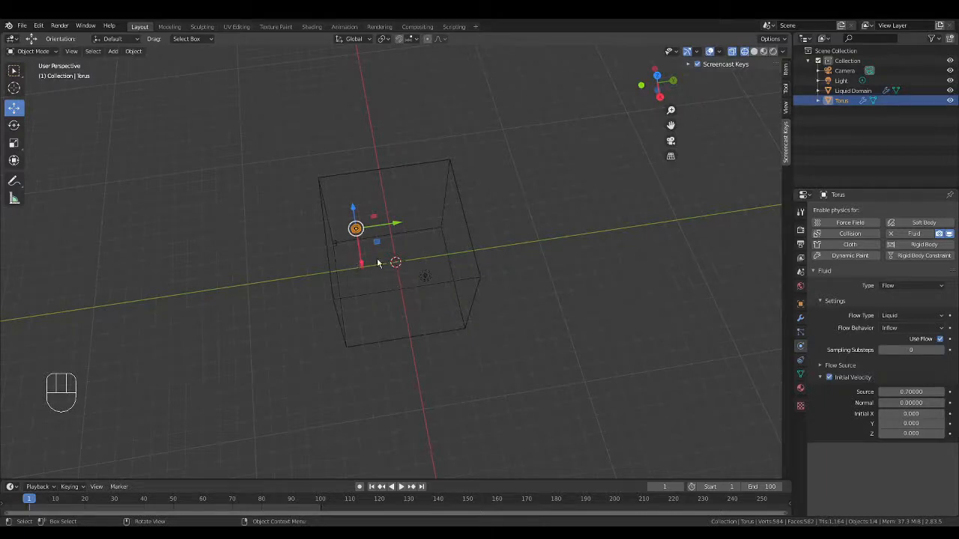
{"action": "key", "text": "s"}
{"action": "left_click", "coordinate": [392, 293]}
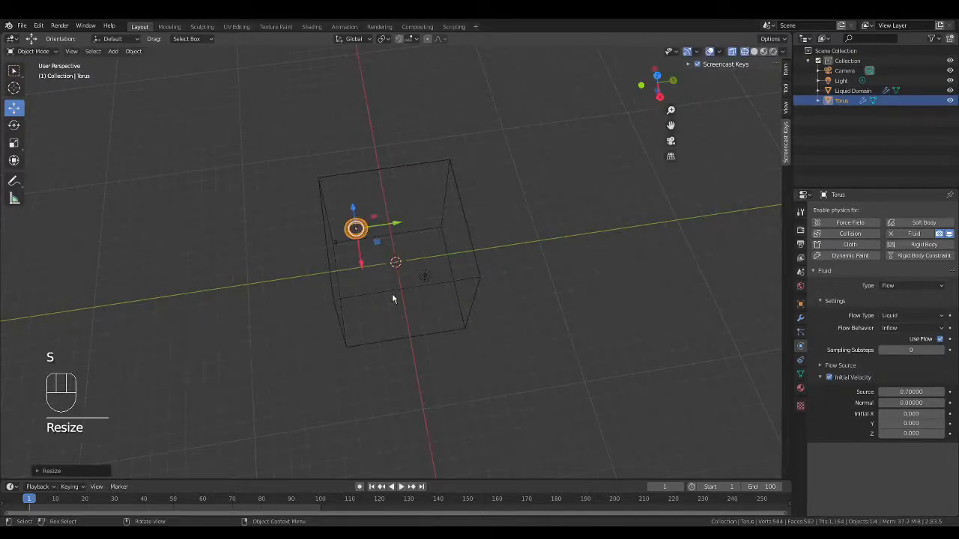
{"action": "middle_click_drag", "start_coordinate": [391, 293], "coordinate": [396, 255]}
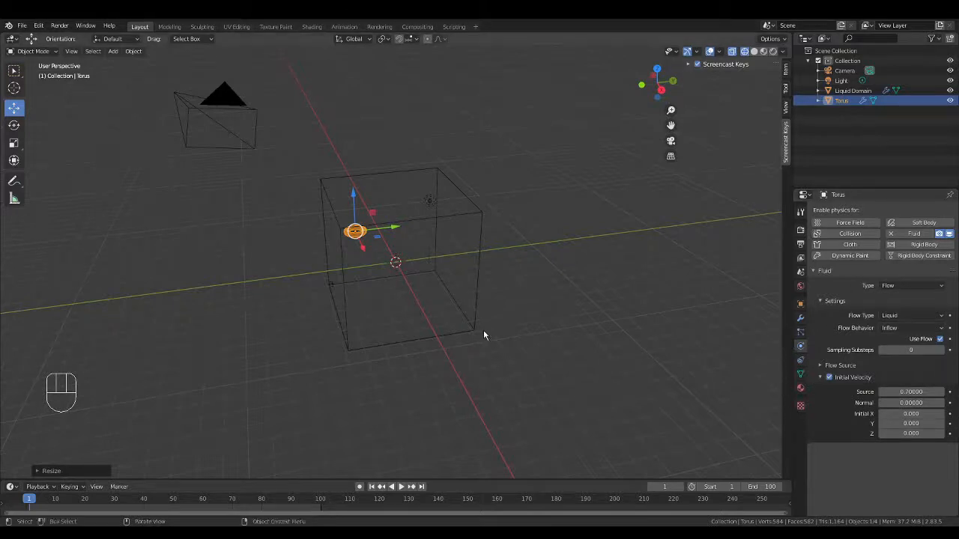
- Bake the liquid domain's fluid data again with the enlarged torus and play back the simulation
{"action": "left_click", "coordinate": [472, 307]}
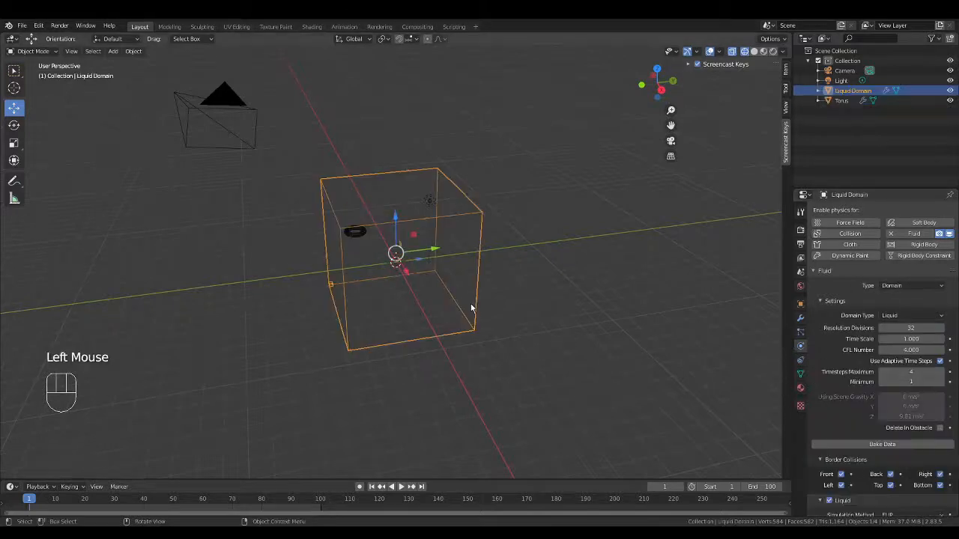
{"action": "left_click", "coordinate": [873, 446]}
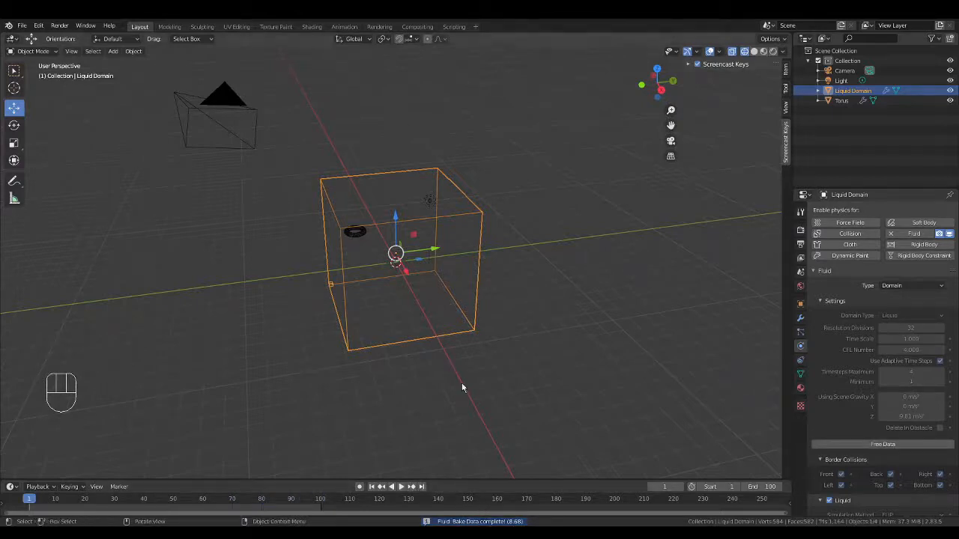
{"action": "key", "text": "space"}
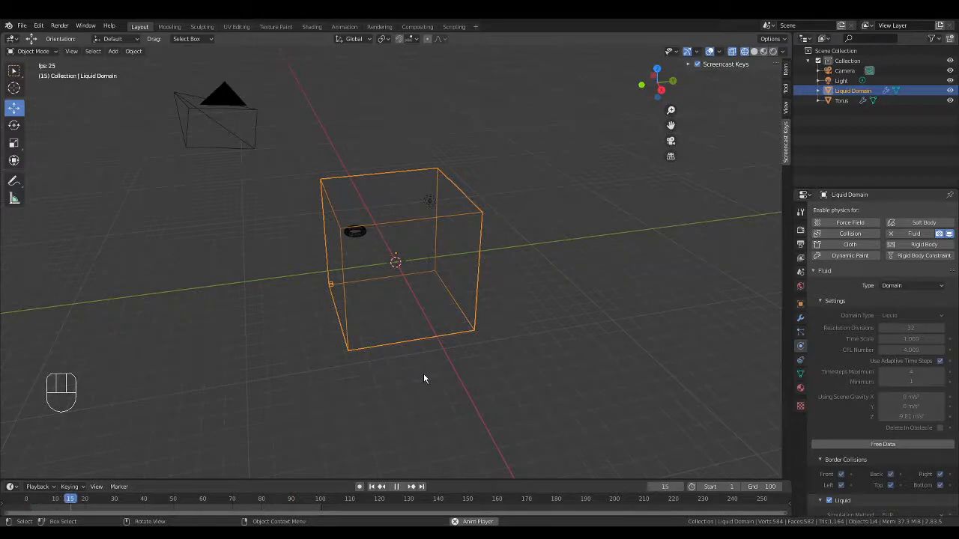
{"action": "key", "text": "space"}
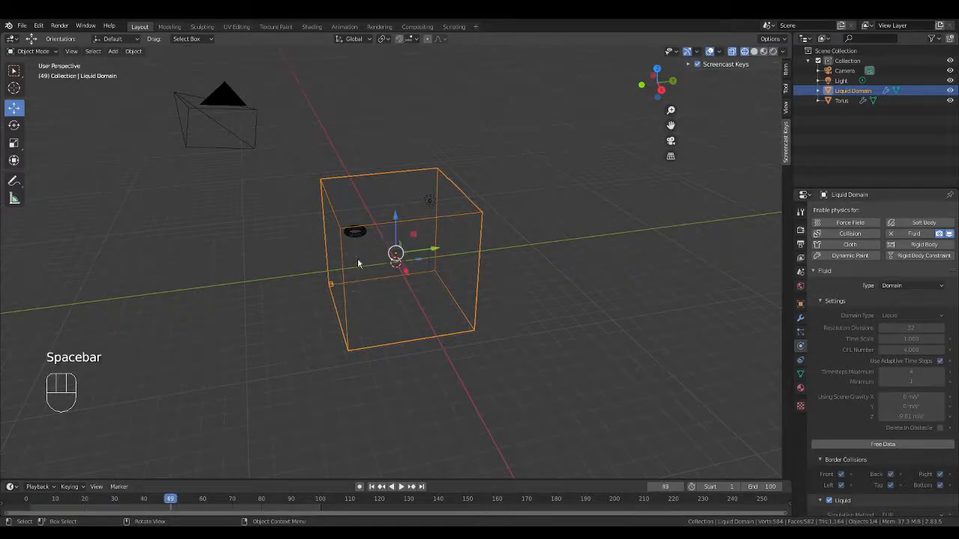
- Scale the torus up uniformly to a little over twice its size and shift it slightly along positive Y
{"action": "left_click", "coordinate": [357, 233]}
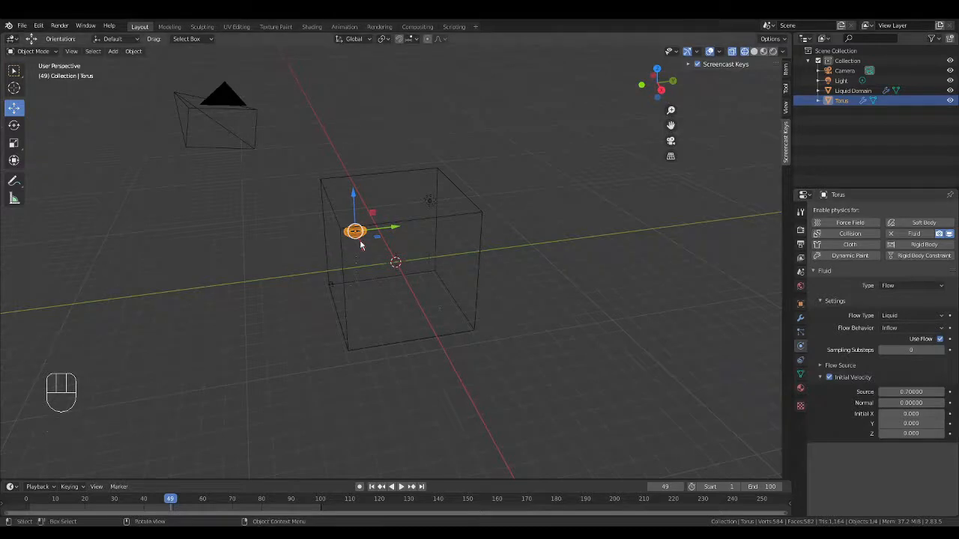
{"action": "key", "text": "s"}
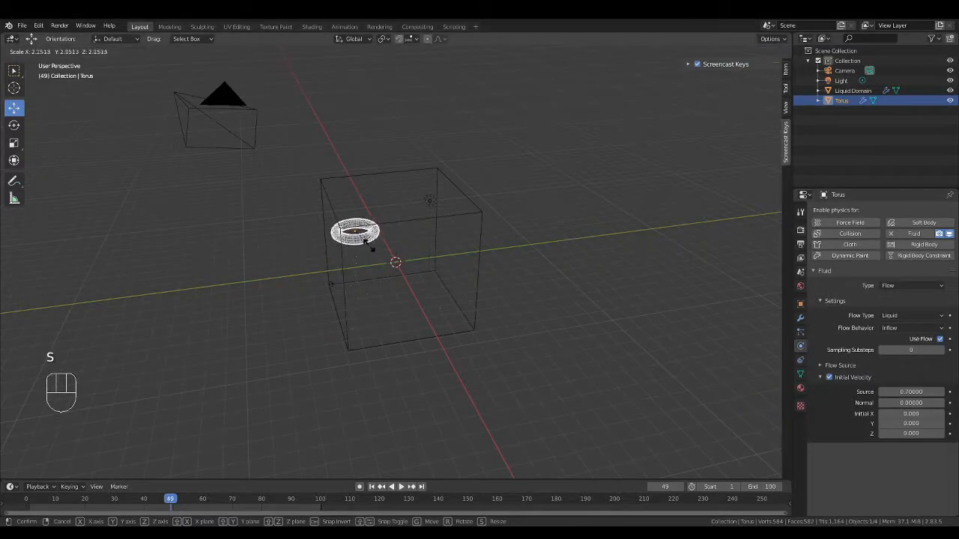
{"action": "left_click", "coordinate": [370, 250]}
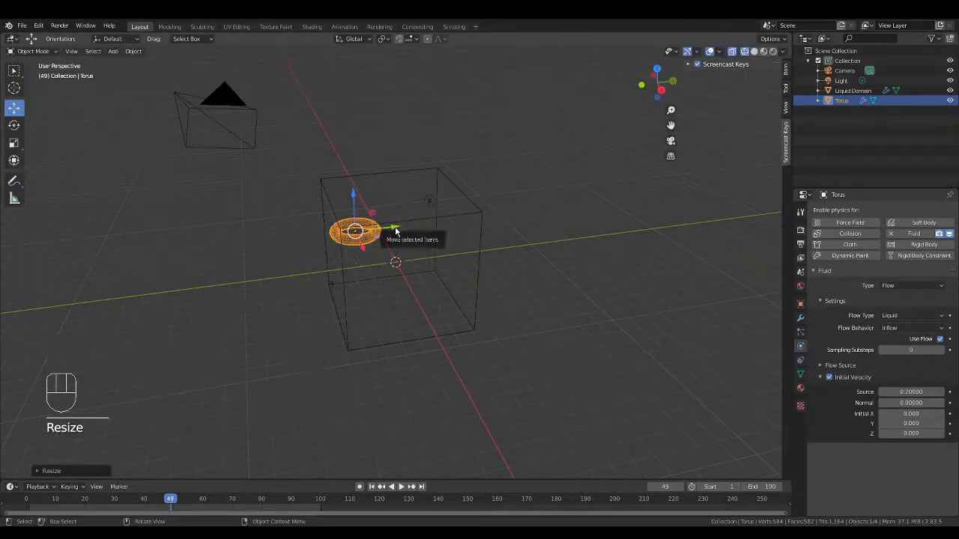
{"action": "left_click_drag", "start_coordinate": [378, 228], "coordinate": [391, 260]}
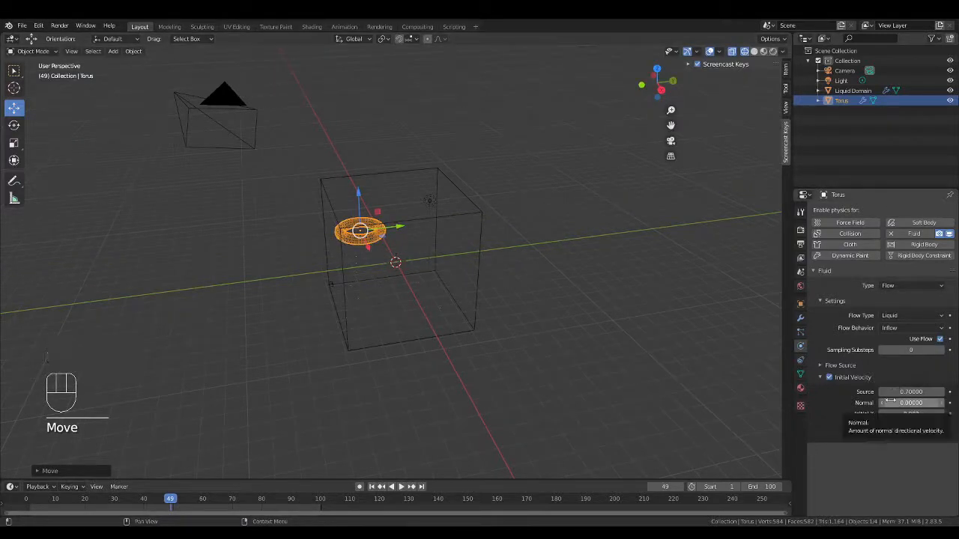
- Inspect the torus's Flow Source settings
{"action": "left_click", "coordinate": [819, 365]}
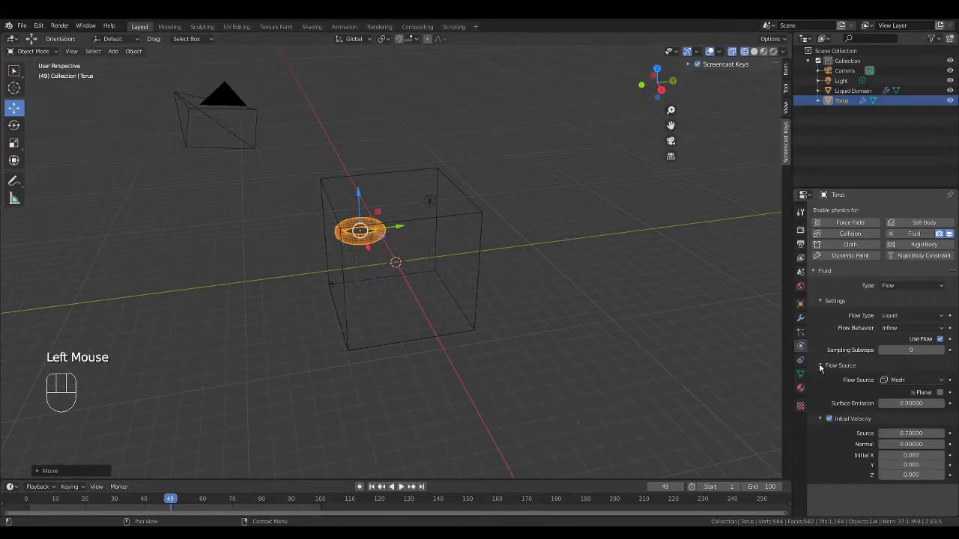
{"action": "left_click", "coordinate": [819, 366]}
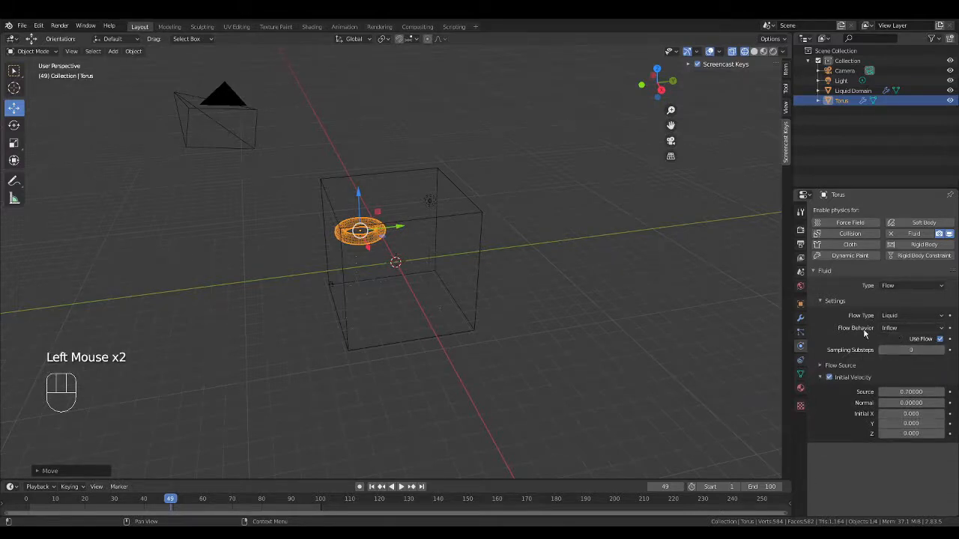
- Free the liquid domain's baked data and bake its fluid data again with the enlarged torus
{"action": "left_click", "coordinate": [475, 251]}
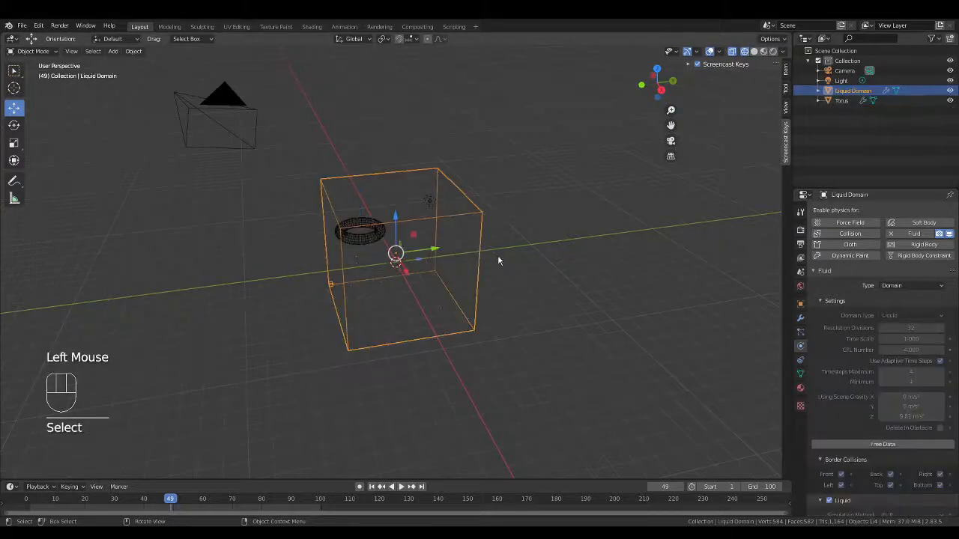
{"action": "left_click", "coordinate": [893, 445]}
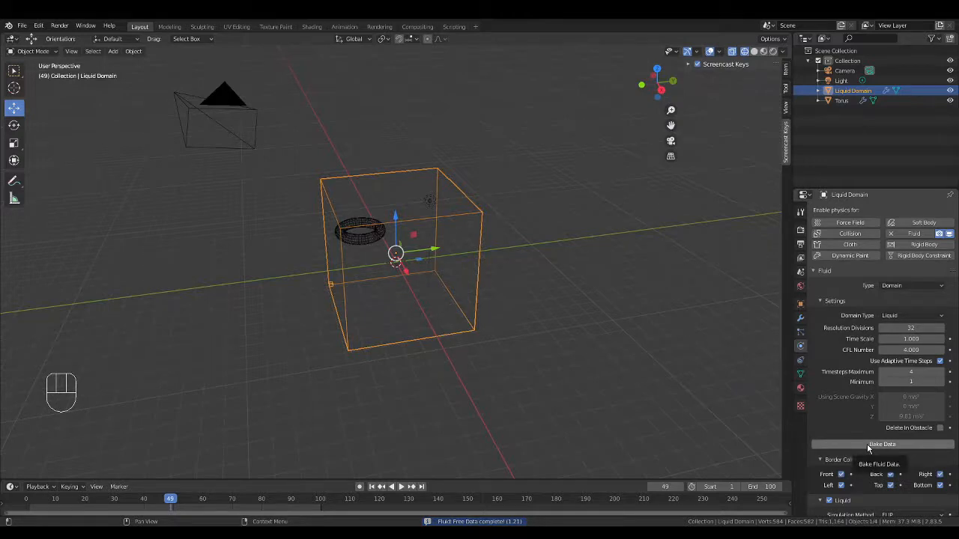
{"action": "scroll", "coordinate": [867, 444], "scroll_direction": "down", "scroll_amount": 9}
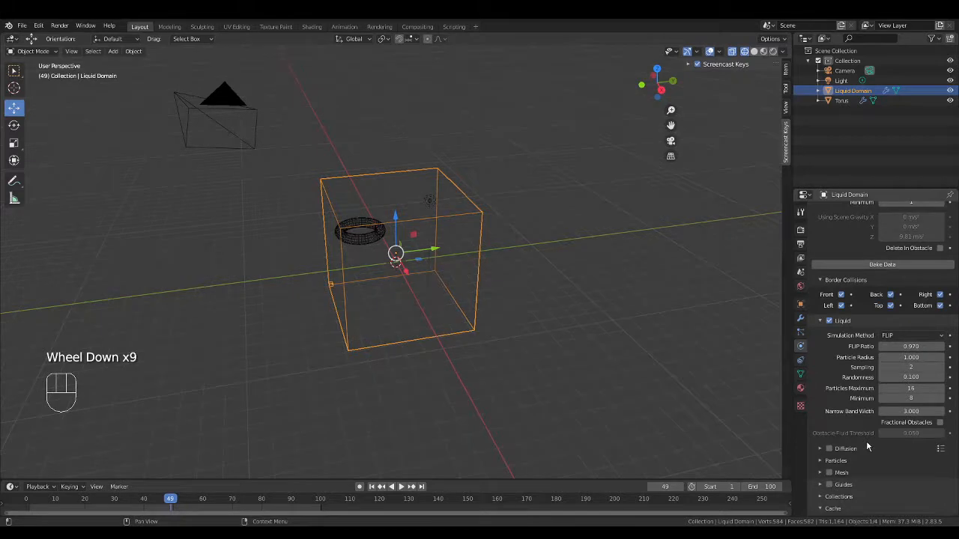
{"action": "scroll", "coordinate": [868, 447], "scroll_direction": "up", "scroll_amount": 7}
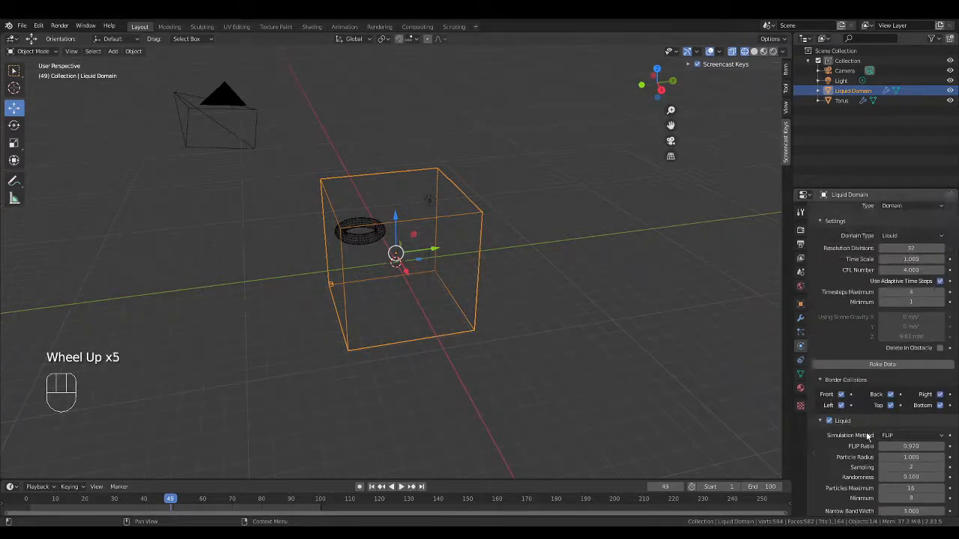
{"action": "left_click", "coordinate": [881, 407]}
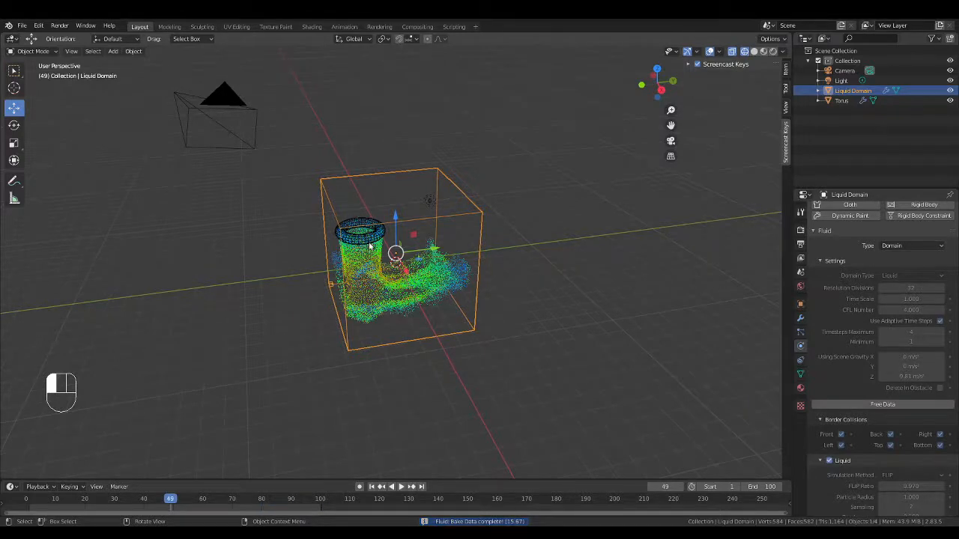
- Play back the baked liquid simulation from frame 1 and return the timeline to frame 1
{"action": "left_click", "coordinate": [37, 503]}
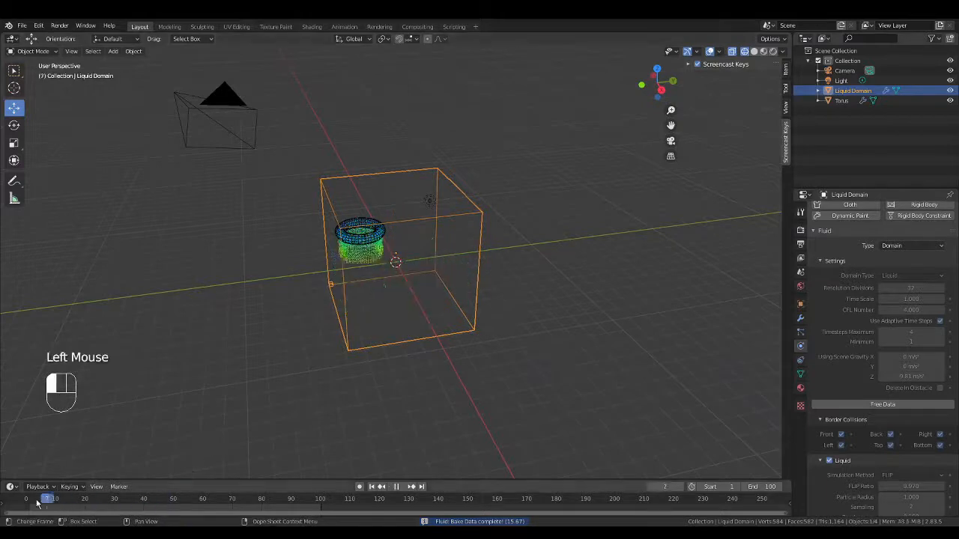
{"action": "left_click_drag", "start_coordinate": [37, 503], "coordinate": [30, 507]}
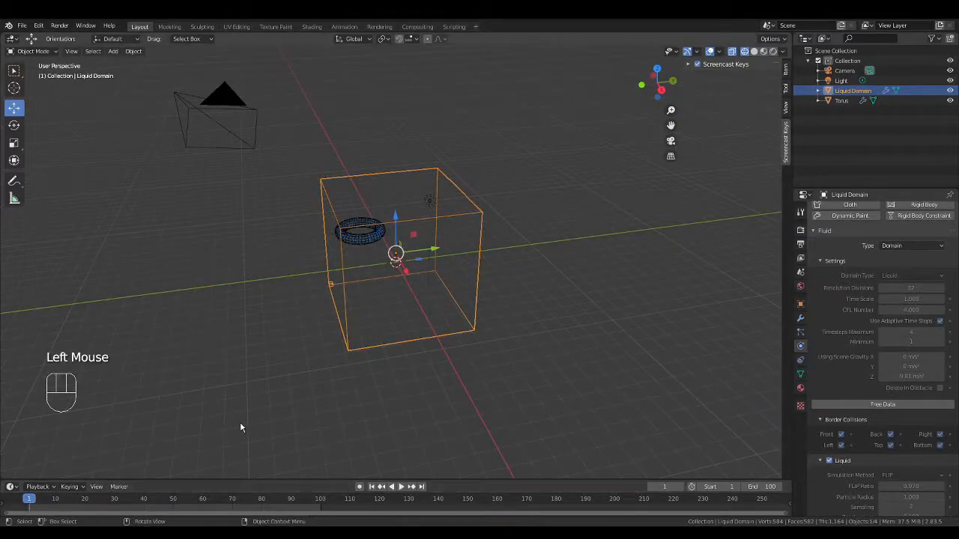
{"action": "key", "text": "space"}
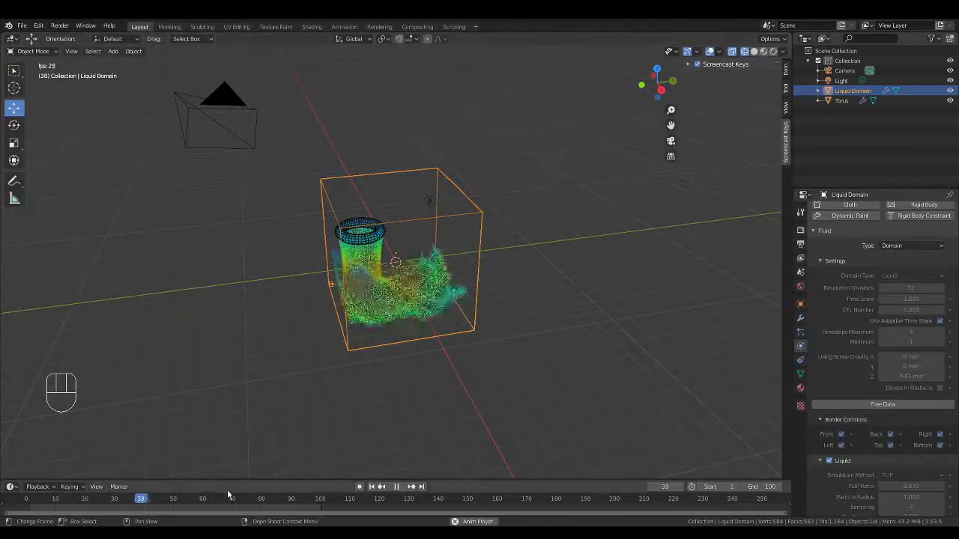
{"action": "key", "text": "space"}
{"action": "left_click_drag", "start_coordinate": [145, 502], "coordinate": [30, 501]}
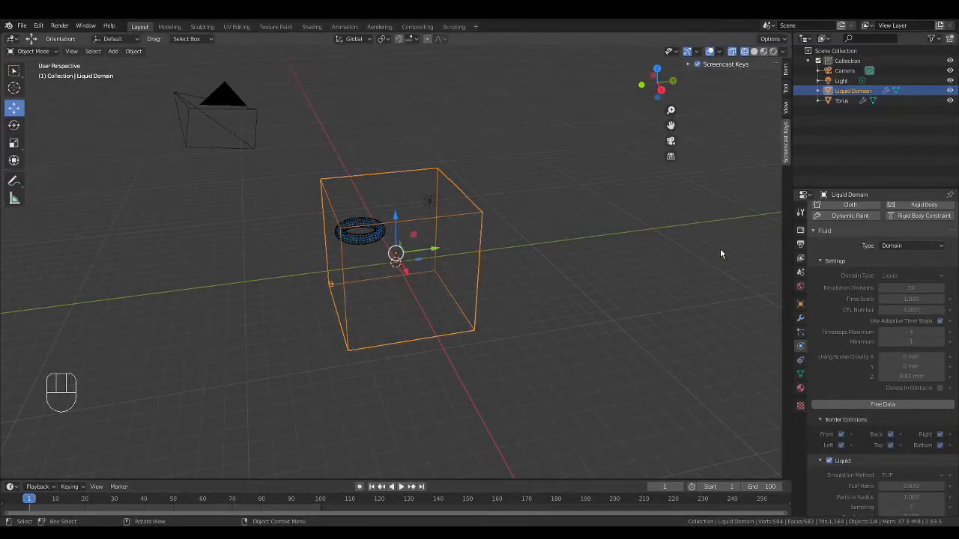
- Preview the simulation in solid shading and rewind to frame 1
{"action": "left_click", "coordinate": [754, 51]}
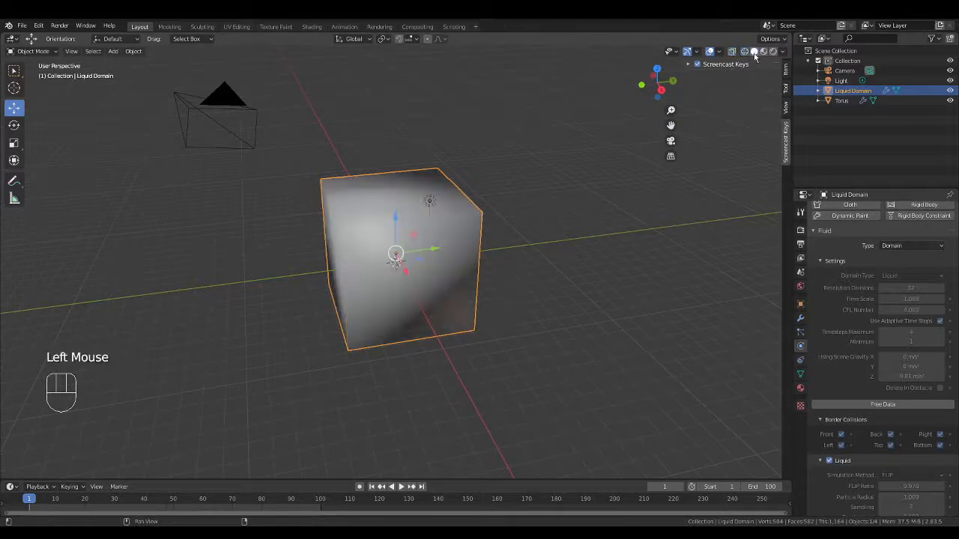
{"action": "key", "text": "space"}
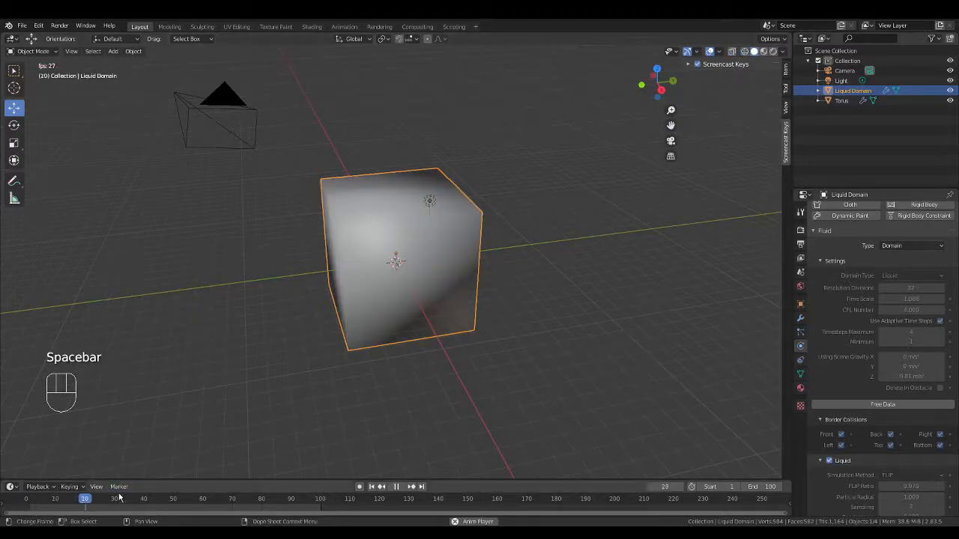
{"action": "key", "text": "space"}
{"action": "left_click", "coordinate": [72, 501]}
{"action": "left_click_drag", "start_coordinate": [72, 501], "coordinate": [29, 501]}
- View the liquid domain in material preview and rendered shading, and return to wireframe with X-ray on
{"action": "left_click", "coordinate": [762, 52]}
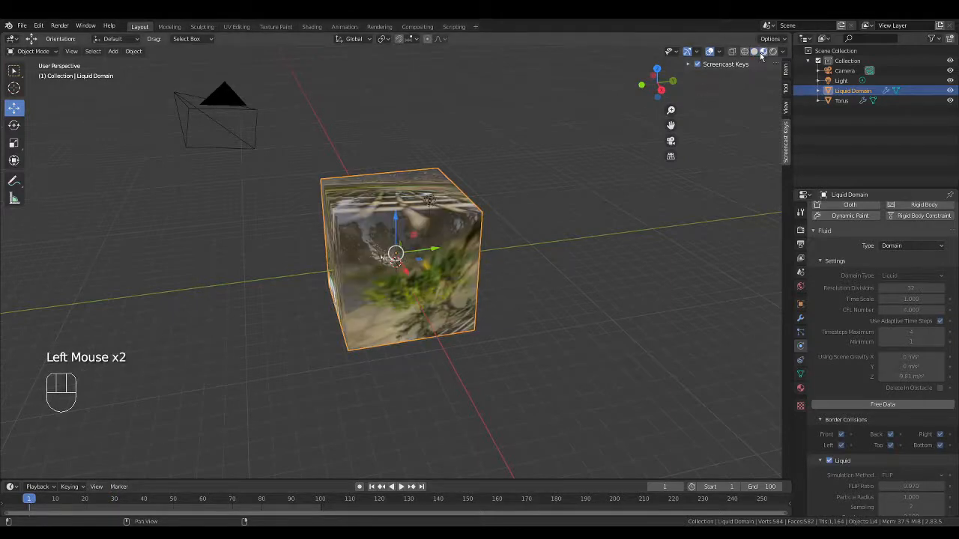
{"action": "left_click", "coordinate": [773, 53]}
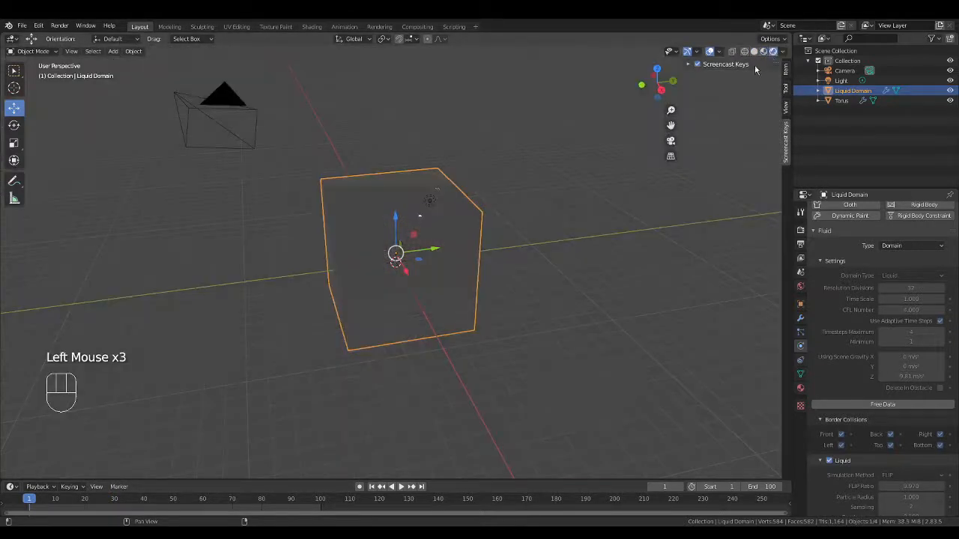
{"action": "left_click", "coordinate": [732, 52]}
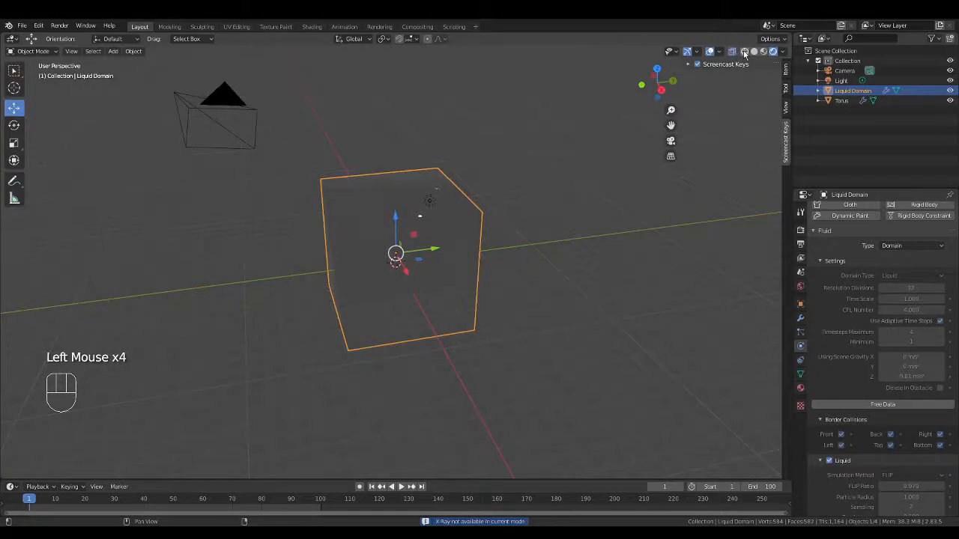
{"action": "left_click", "coordinate": [744, 52]}
{"action": "left_click", "coordinate": [734, 52]}
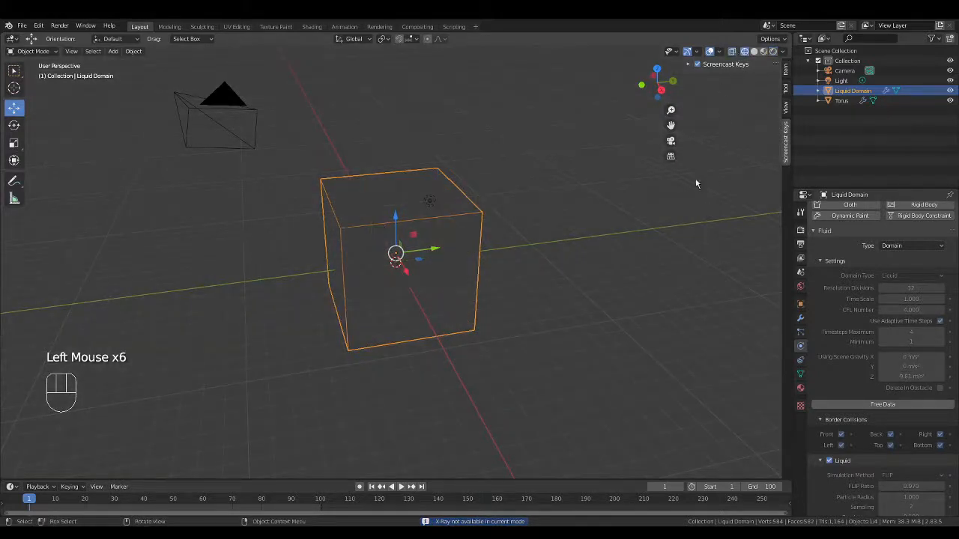
{"action": "left_click", "coordinate": [732, 53]}
- Select the torus, examine its Flow Source options and replay the particle simulation up to frame 49
{"action": "left_click", "coordinate": [358, 244]}
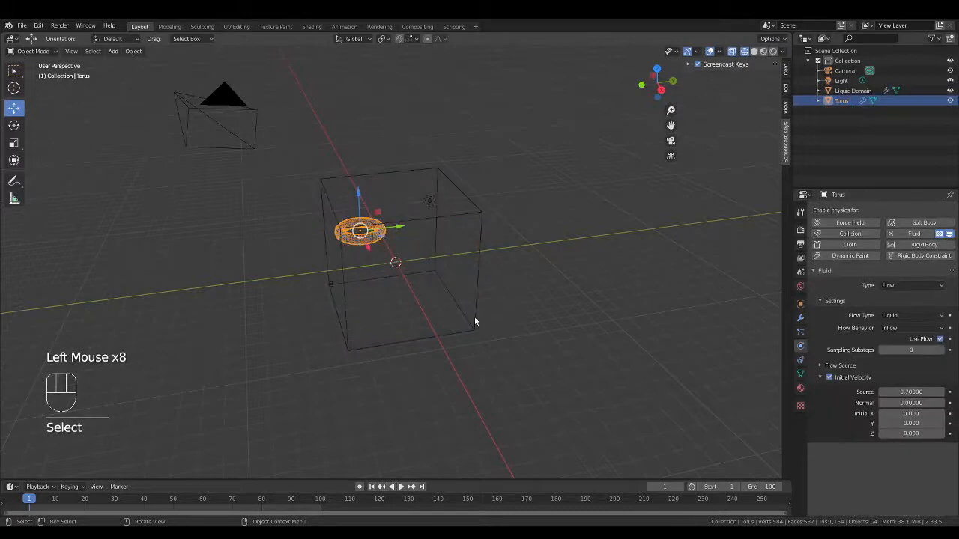
{"action": "left_click", "coordinate": [820, 366]}
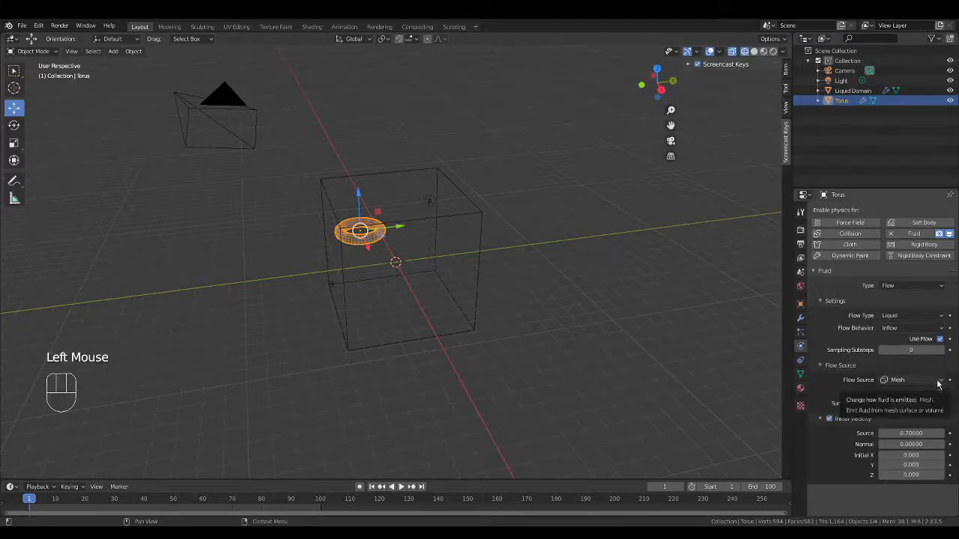
{"action": "key", "text": "space"}
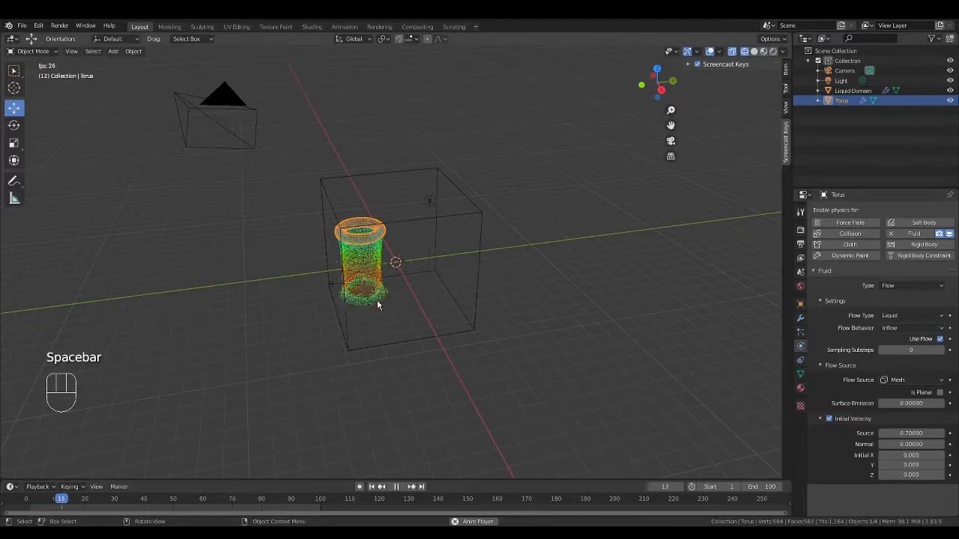
{"action": "key", "text": "space"}
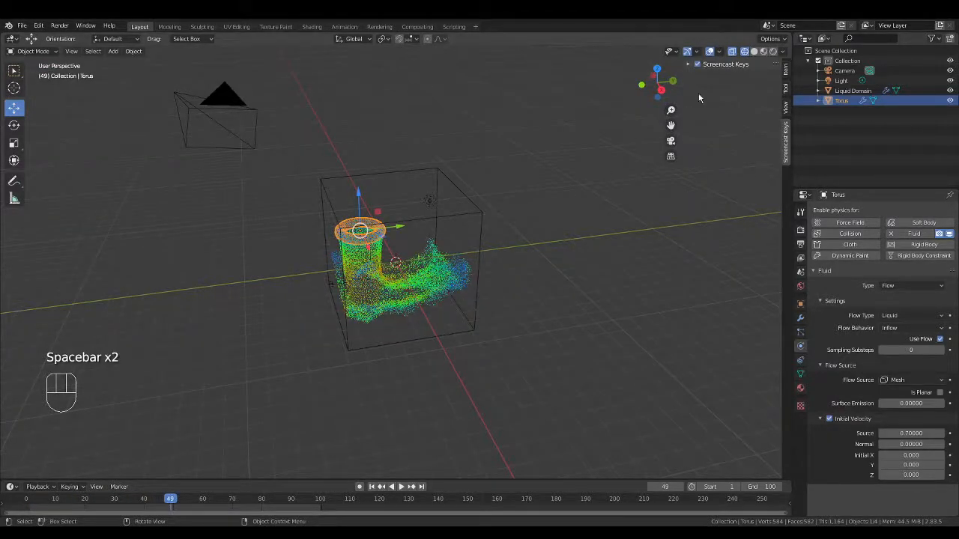
{"action": "left_click", "coordinate": [931, 381]}
{"action": "left_click", "coordinate": [917, 395]}
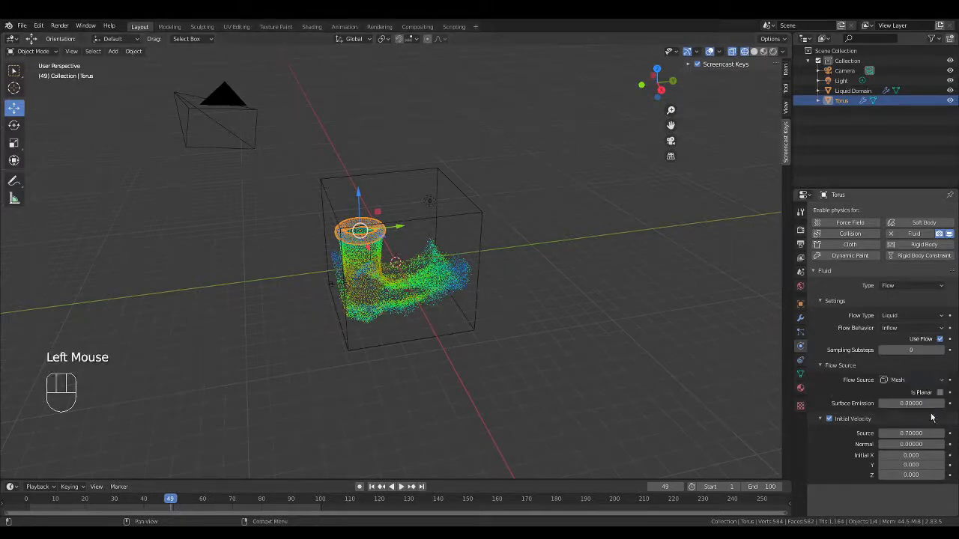
{"action": "left_click", "coordinate": [940, 393]}
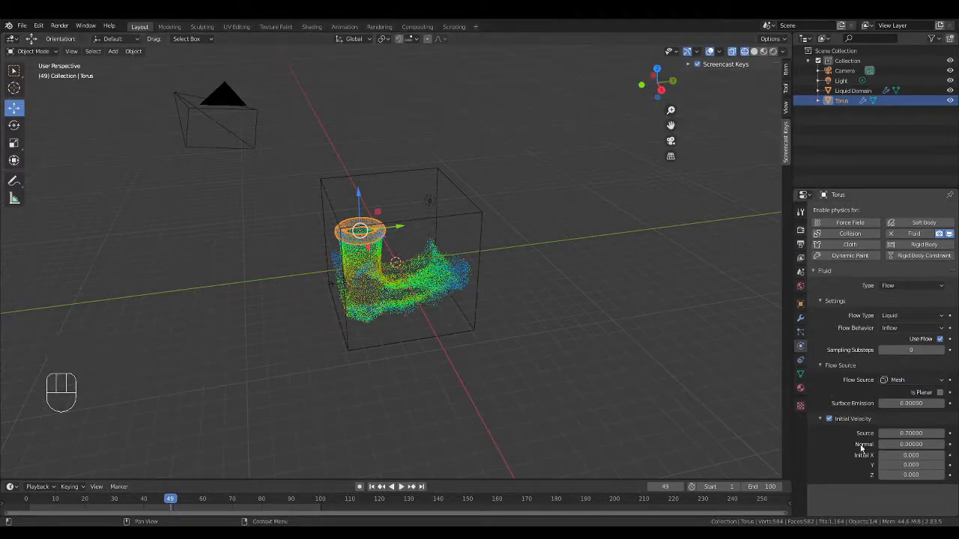
- Enable Mesh for the liquid domain, keeping Final as the mesh generator
{"action": "left_click", "coordinate": [458, 335]}
{"action": "scroll", "coordinate": [899, 434], "scroll_direction": "down", "scroll_amount": 6}
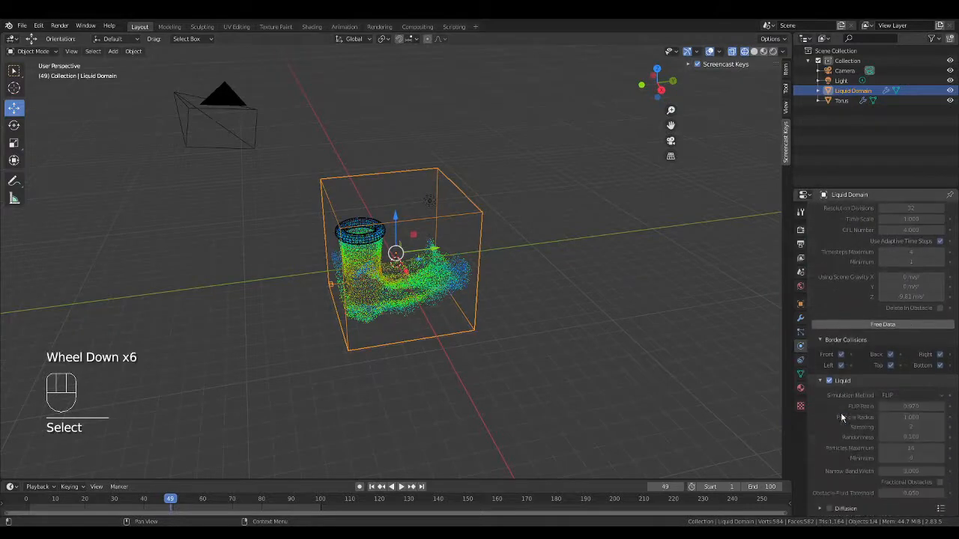
{"action": "scroll", "coordinate": [840, 414], "scroll_direction": "down", "scroll_amount": 10}
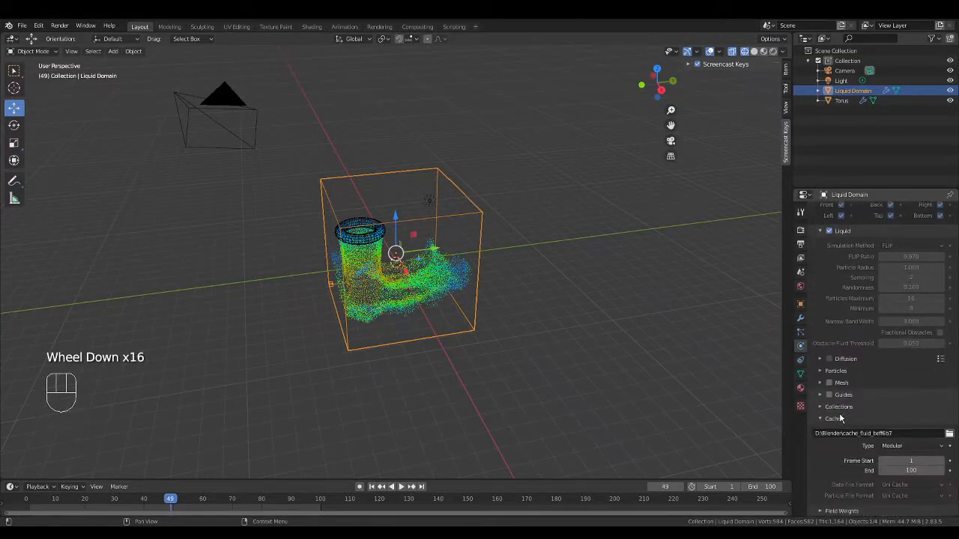
{"action": "left_click", "coordinate": [828, 382]}
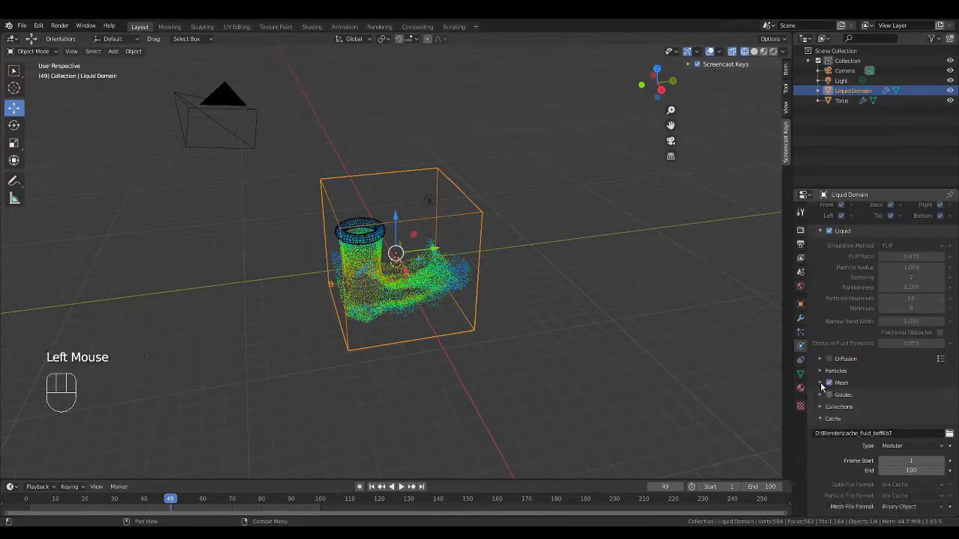
{"action": "left_click", "coordinate": [819, 382]}
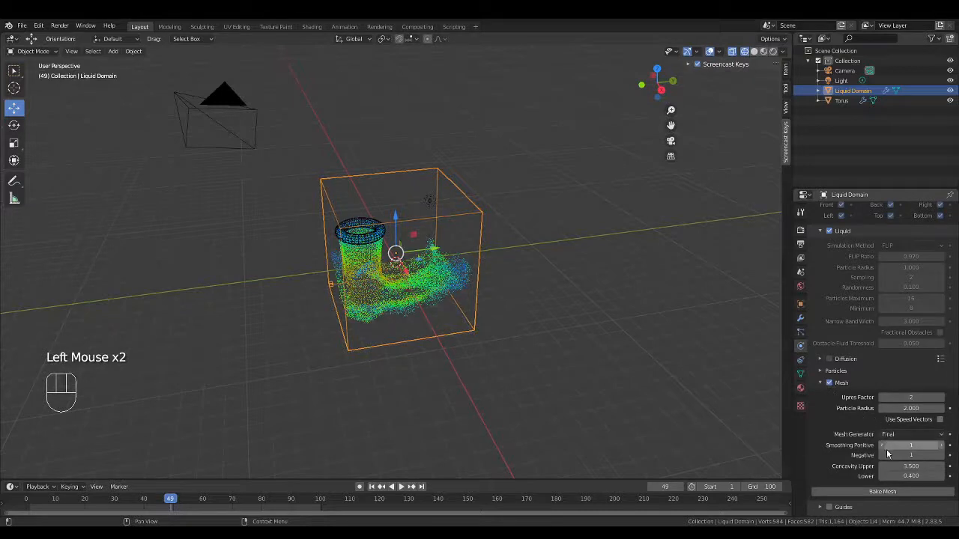
{"action": "left_click", "coordinate": [899, 434]}
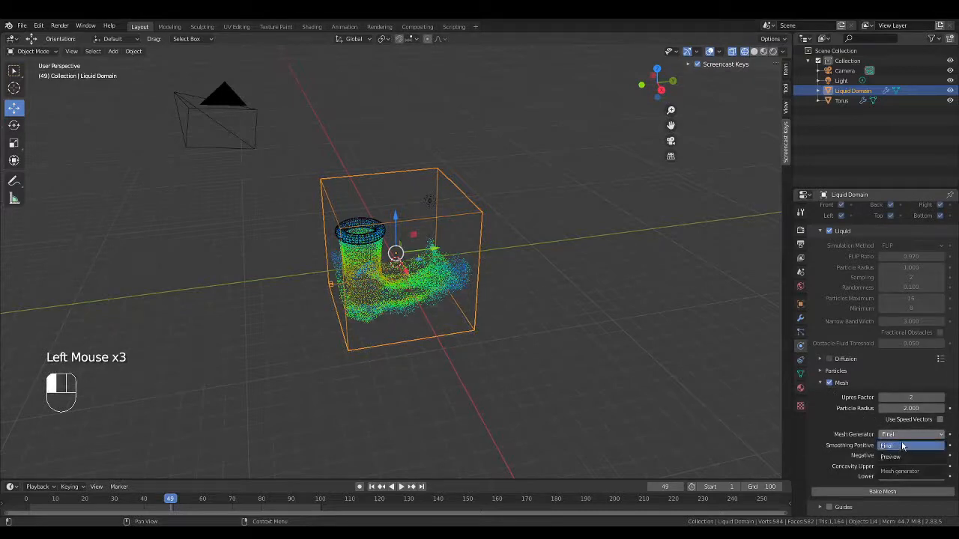
{"action": "left_click", "coordinate": [901, 445]}
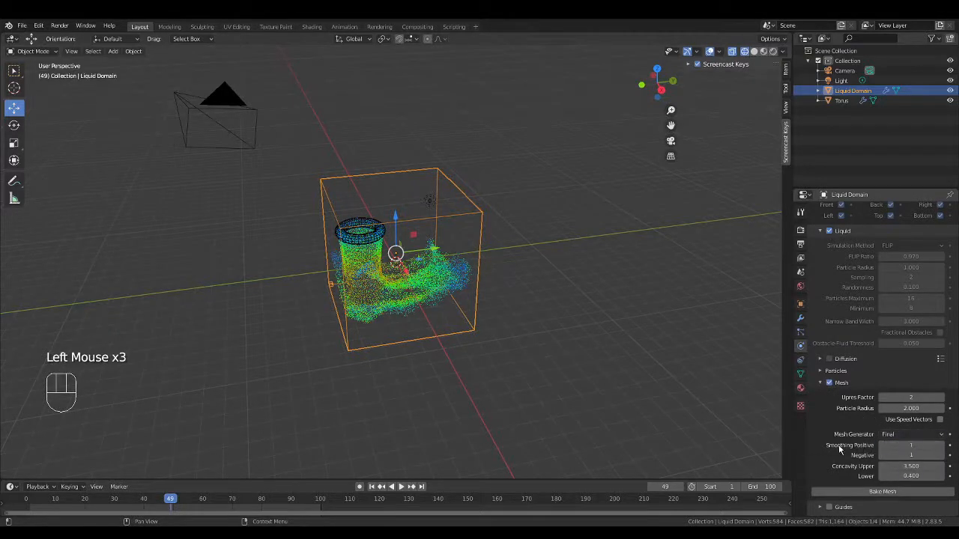
- Bake the liquid domain's mesh and play back the simulation from frame 1
{"action": "scroll", "coordinate": [841, 439], "scroll_direction": "down", "scroll_amount": 3}
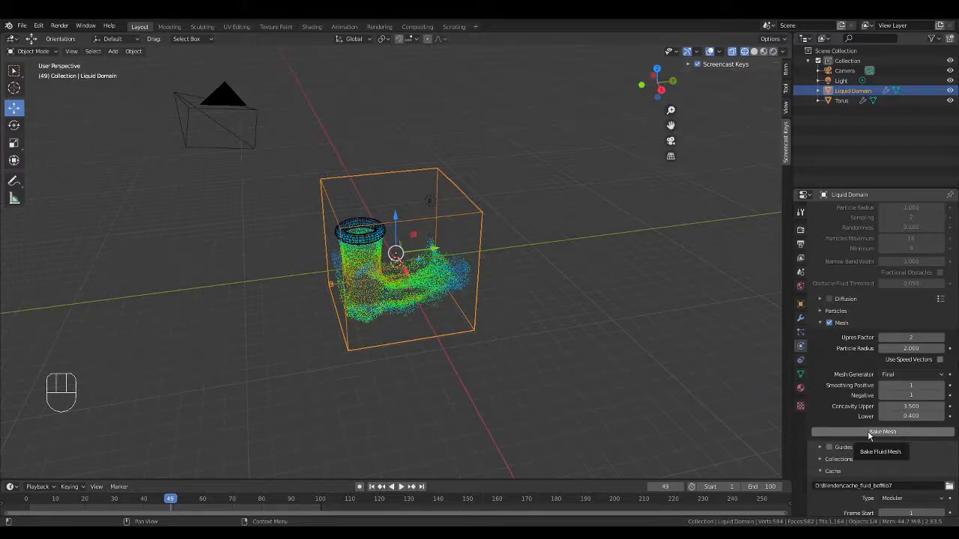
{"action": "left_click", "coordinate": [869, 432]}
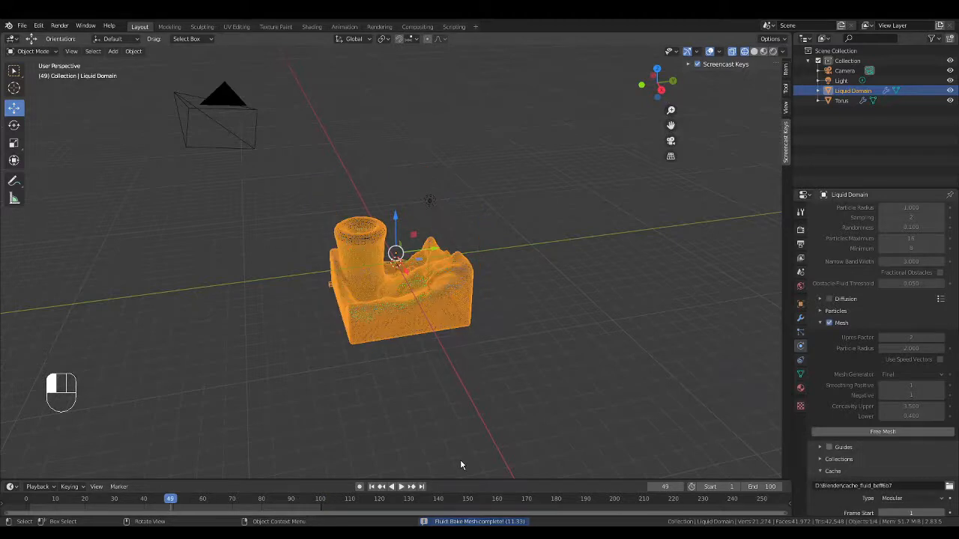
{"action": "left_click_drag", "start_coordinate": [171, 503], "coordinate": [29, 499]}
{"action": "key", "text": "space"}
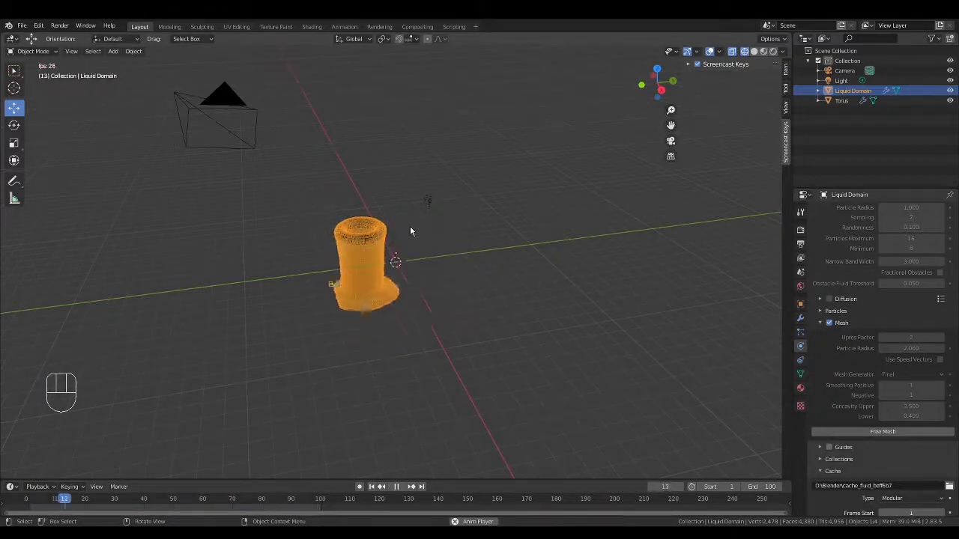
- Turn off X-ray and view the playing liquid mesh in solid and material preview shading
{"action": "left_click", "coordinate": [754, 52]}
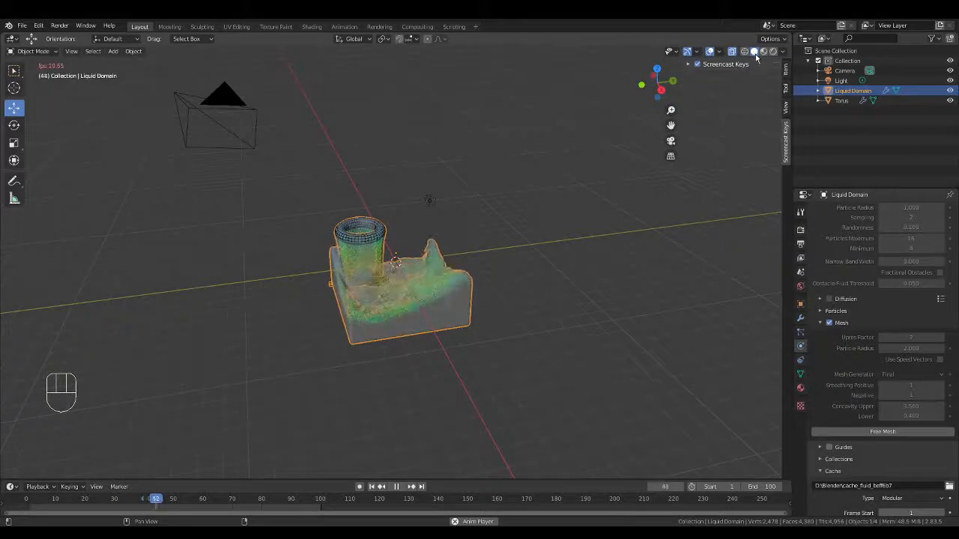
{"action": "left_click", "coordinate": [731, 52]}
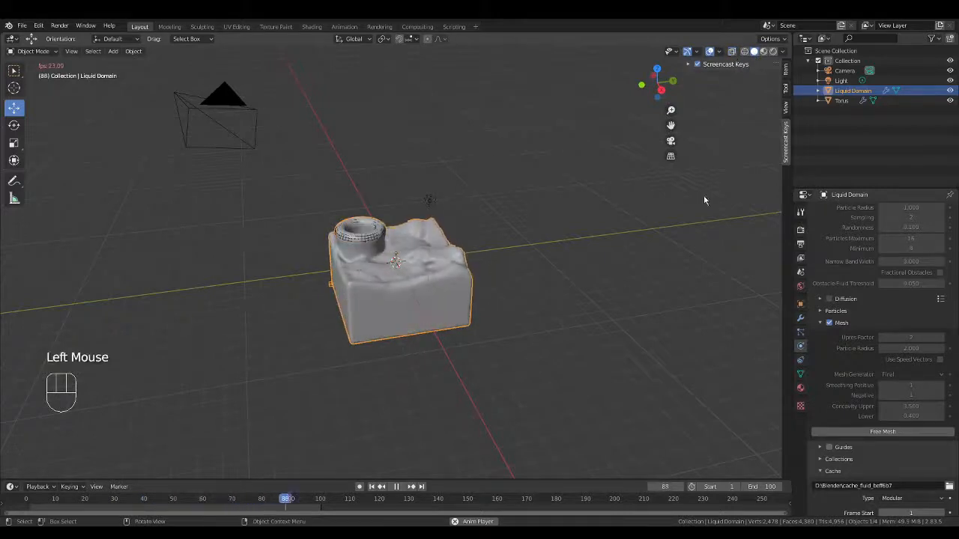
{"action": "left_click", "coordinate": [763, 52]}
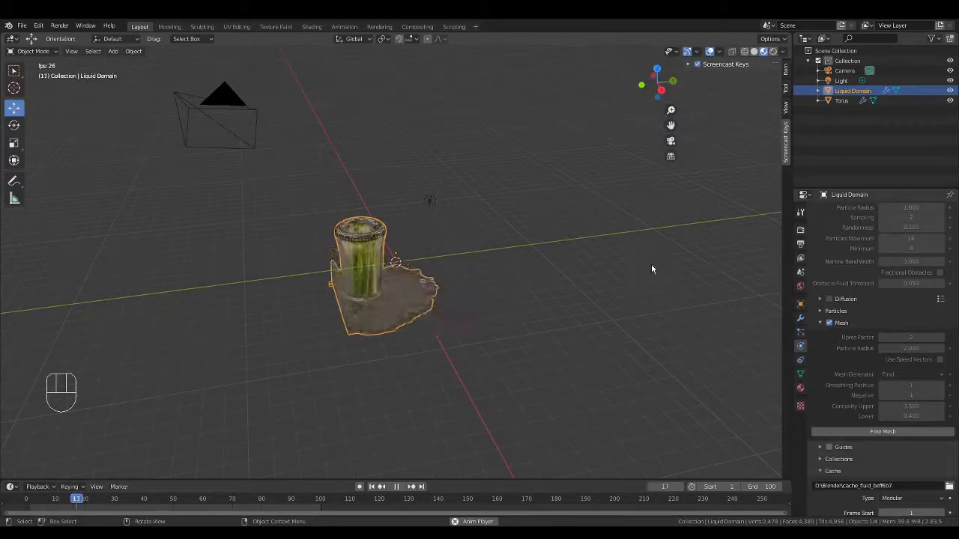
- Align the camera to the current view of the liquid and select the camera
{"action": "key", "text": "ctrl+alt+KP_0"}
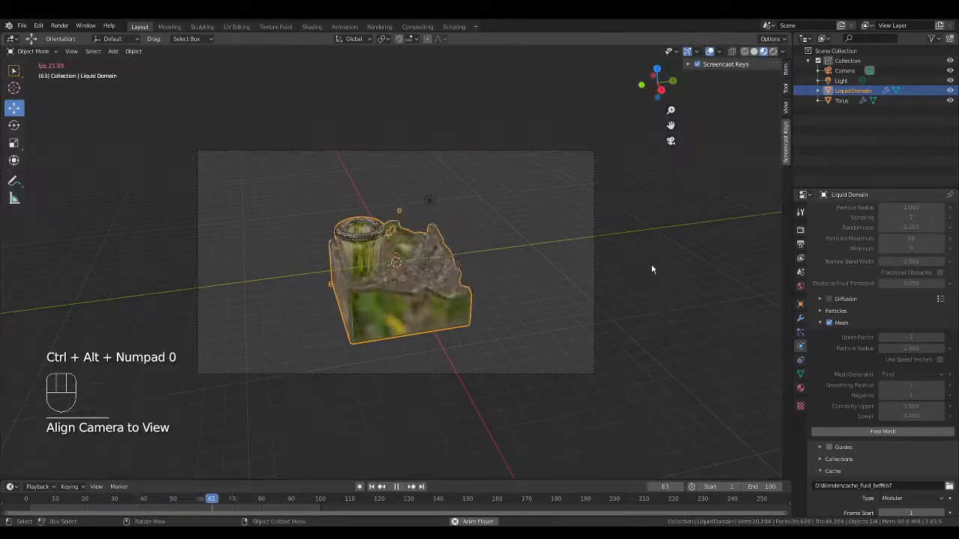
{"action": "left_click", "coordinate": [428, 373]}
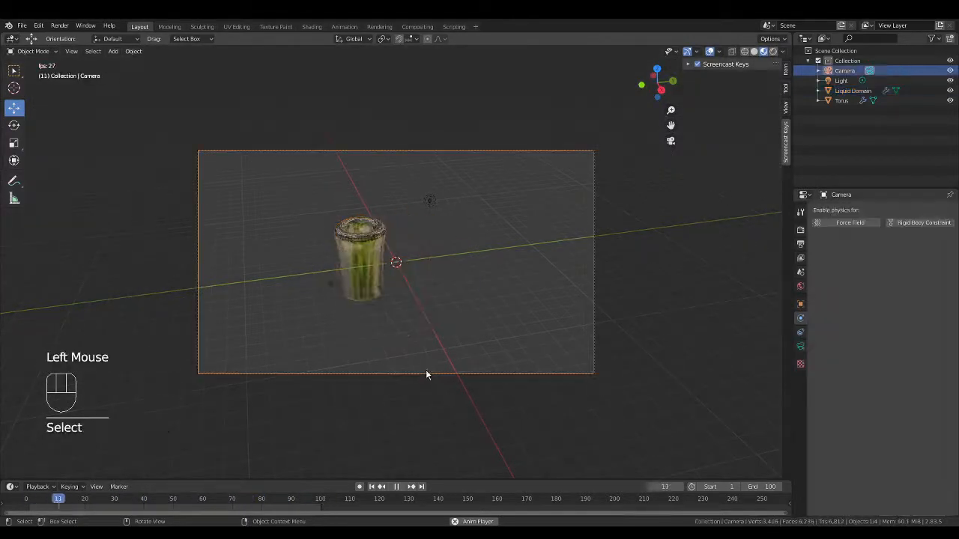
- Show the camera view in rendered shading, paused, and set the render engine to Cycles with CPU as the device
{"action": "left_click", "coordinate": [773, 52]}
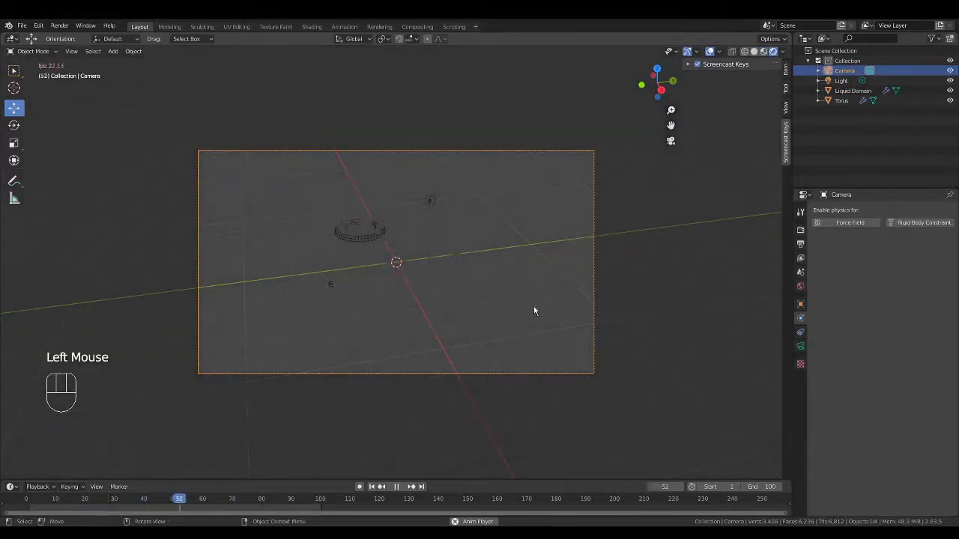
{"action": "key", "text": "space"}
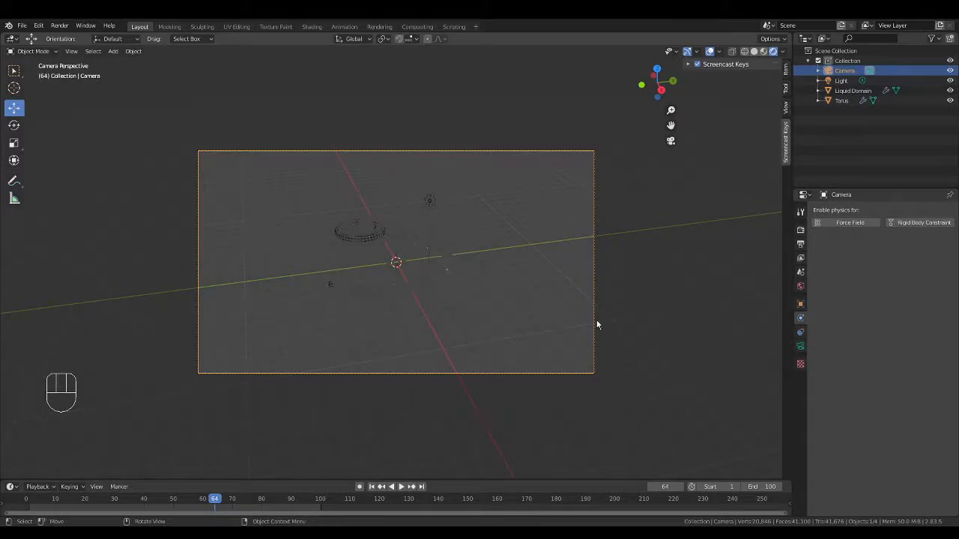
{"action": "left_click", "coordinate": [801, 231]}
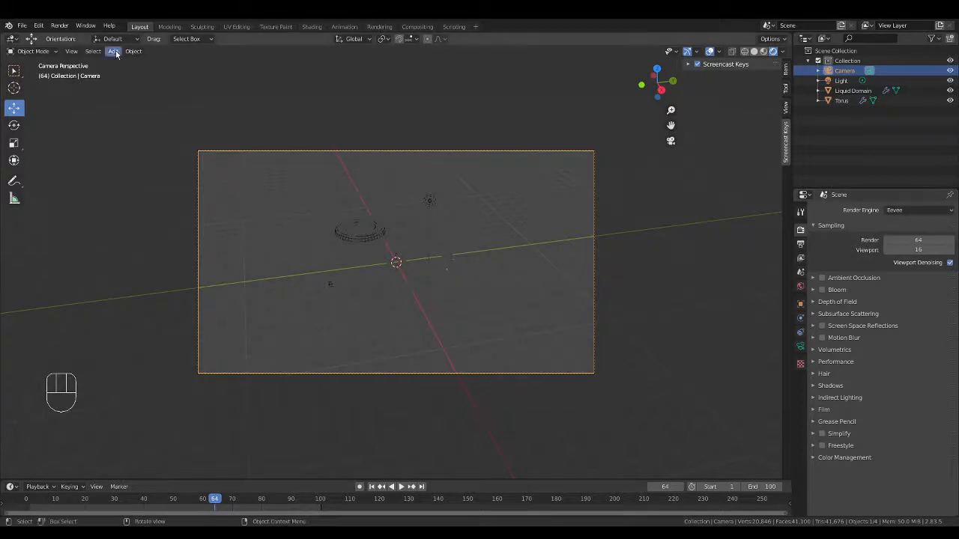
{"action": "left_click", "coordinate": [903, 210]}
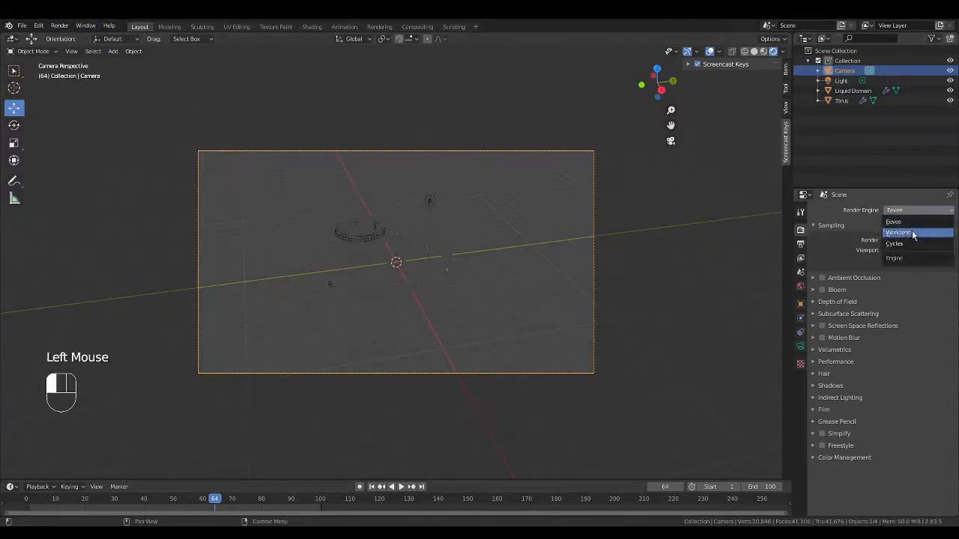
{"action": "left_click", "coordinate": [897, 244]}
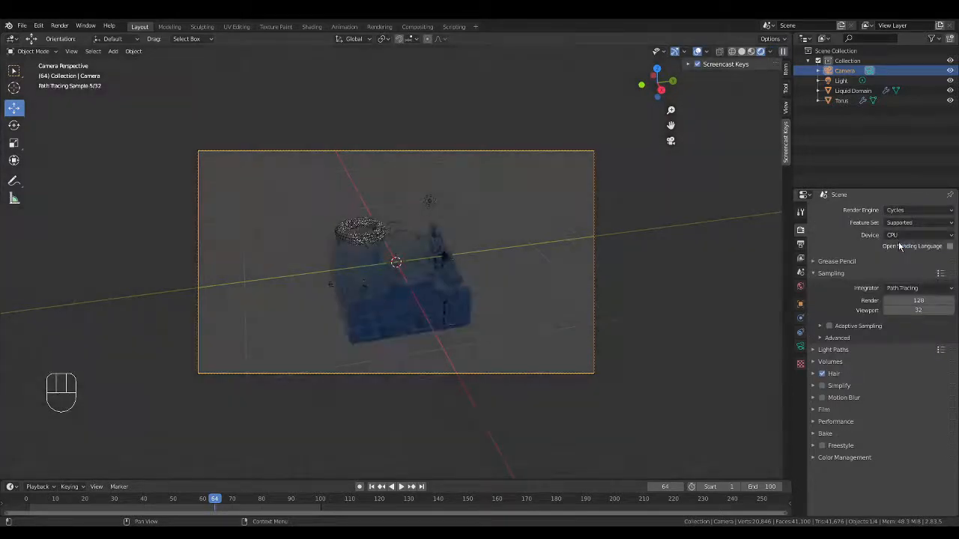
{"action": "left_click", "coordinate": [913, 234]}
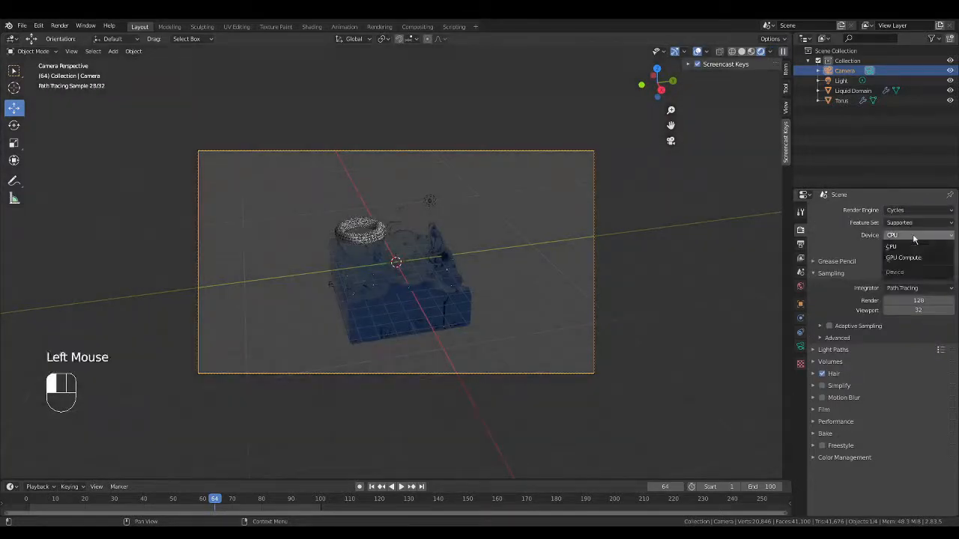
{"action": "left_click", "coordinate": [910, 242]}
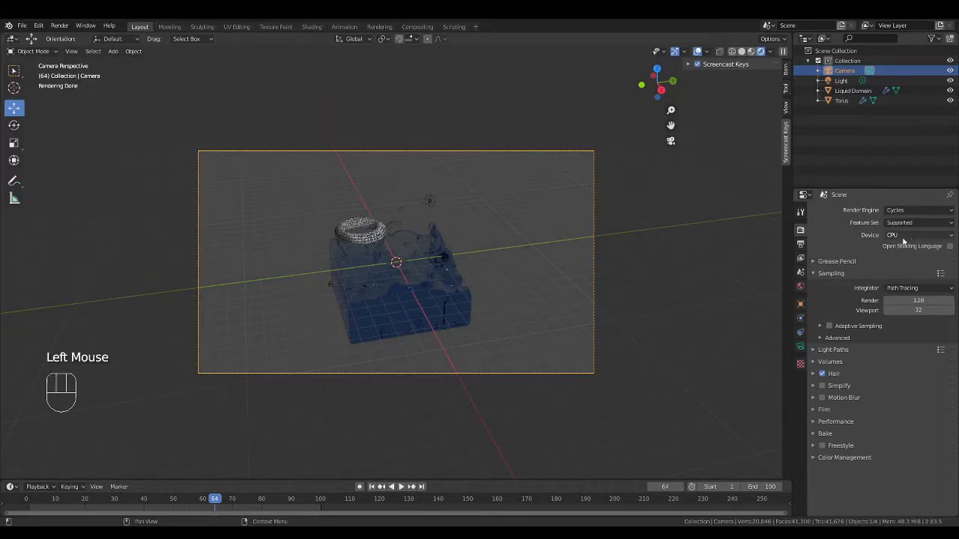
- Play back the Cycles-rendered liquid simulation from frame 1 and stop it at about frame 85
{"action": "scroll", "coordinate": [396, 298], "scroll_direction": "up", "scroll_amount": 4}
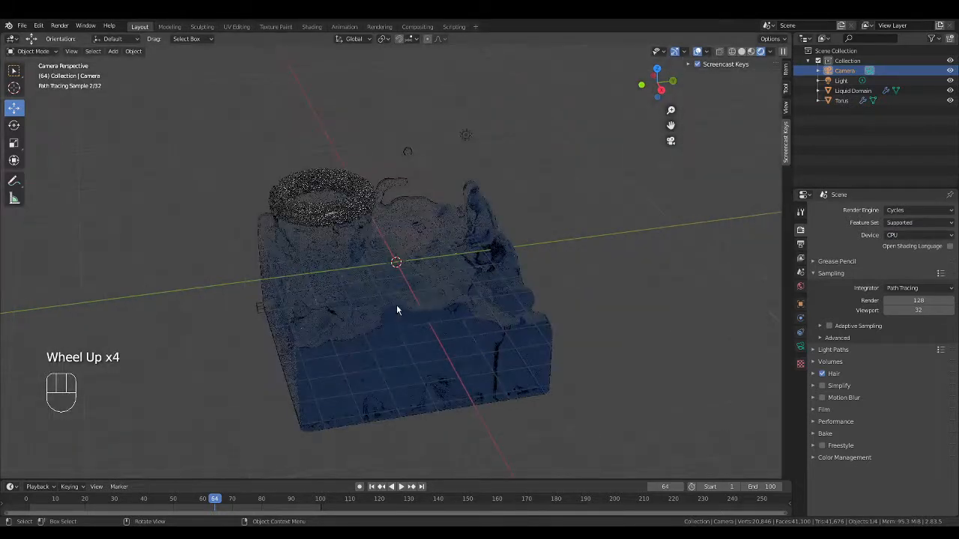
{"action": "scroll", "coordinate": [424, 325], "scroll_direction": "down", "scroll_amount": 2}
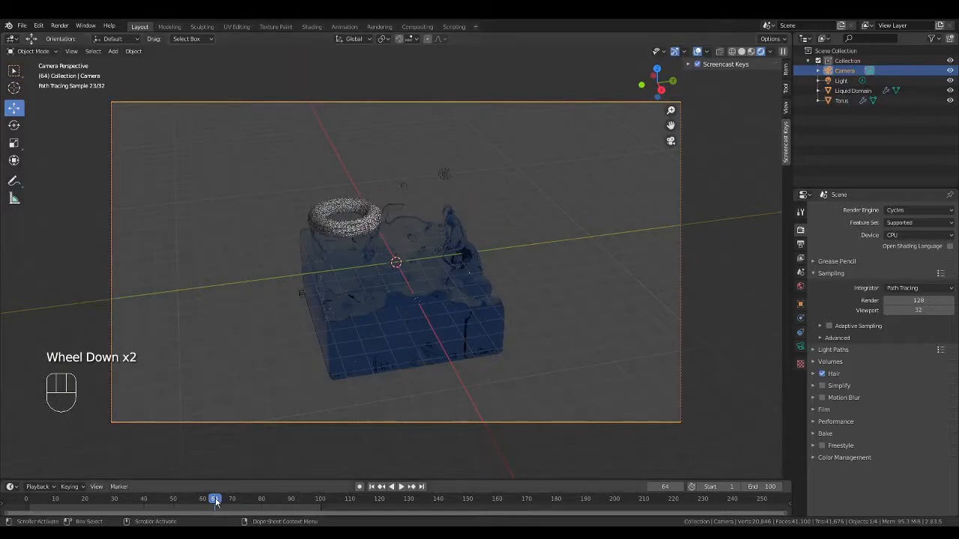
{"action": "left_click_drag", "start_coordinate": [214, 499], "coordinate": [30, 500]}
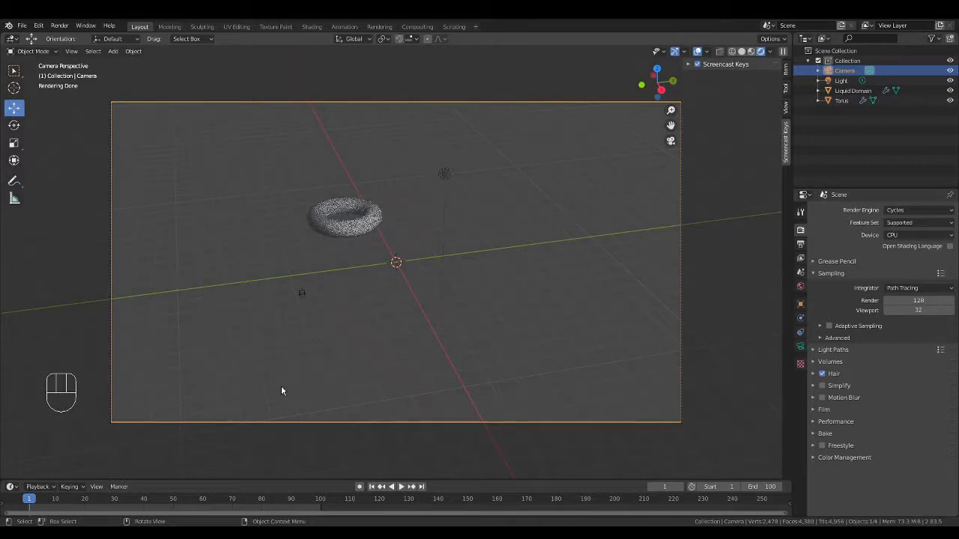
{"action": "key", "text": "space"}
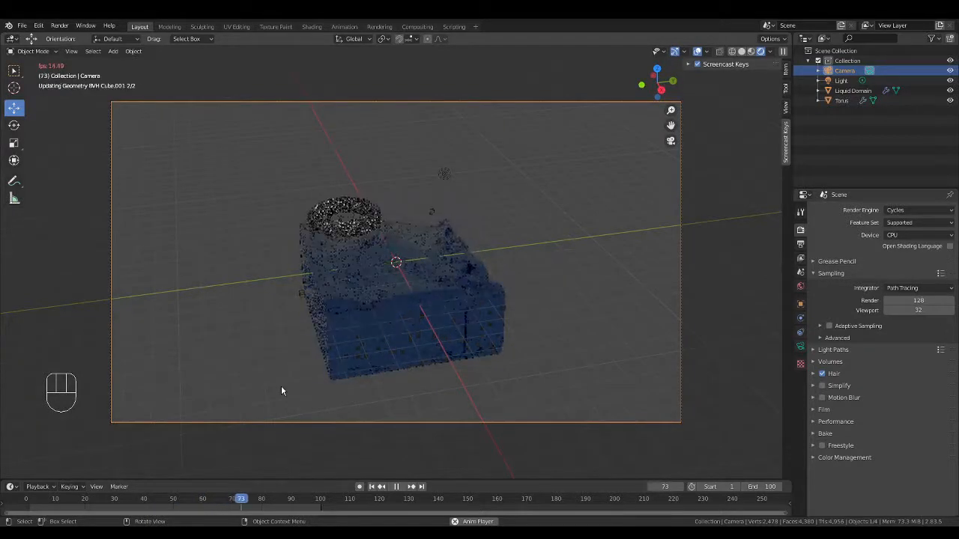
{"action": "key", "text": "space"}
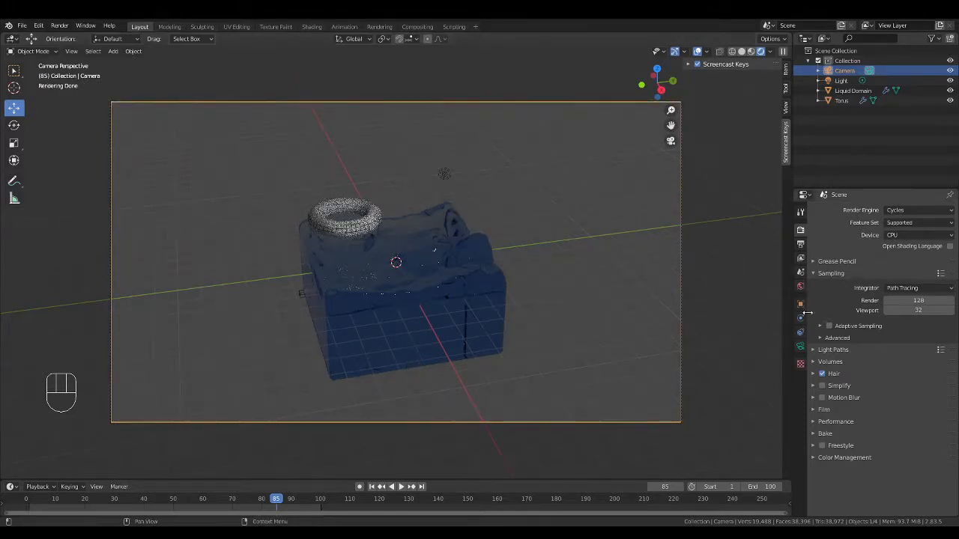
{"action": "scroll", "coordinate": [852, 283], "scroll_direction": "up", "scroll_amount": 3}
{"action": "scroll", "coordinate": [851, 278], "scroll_direction": "down", "scroll_amount": 1}
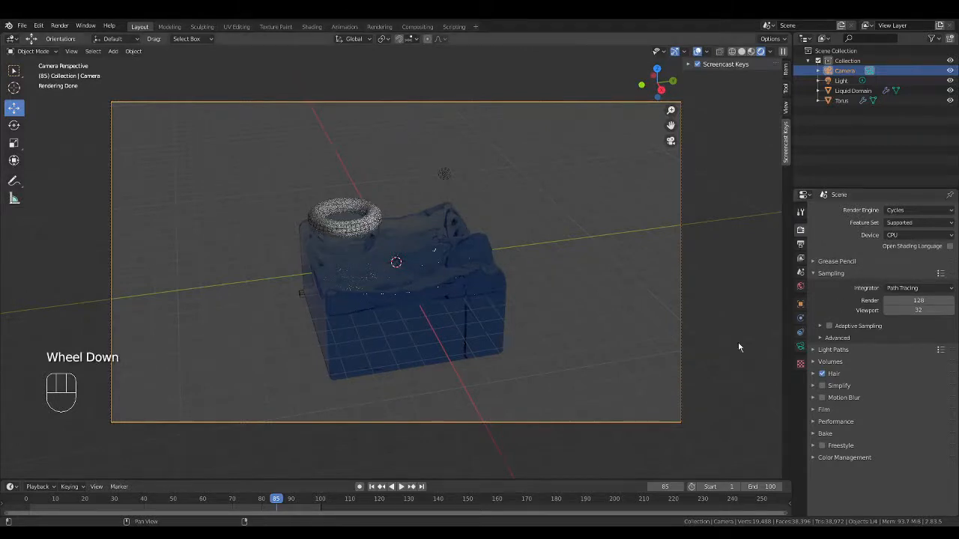
- Set the output resolution percentage to 50%
{"action": "left_click", "coordinate": [801, 245]}
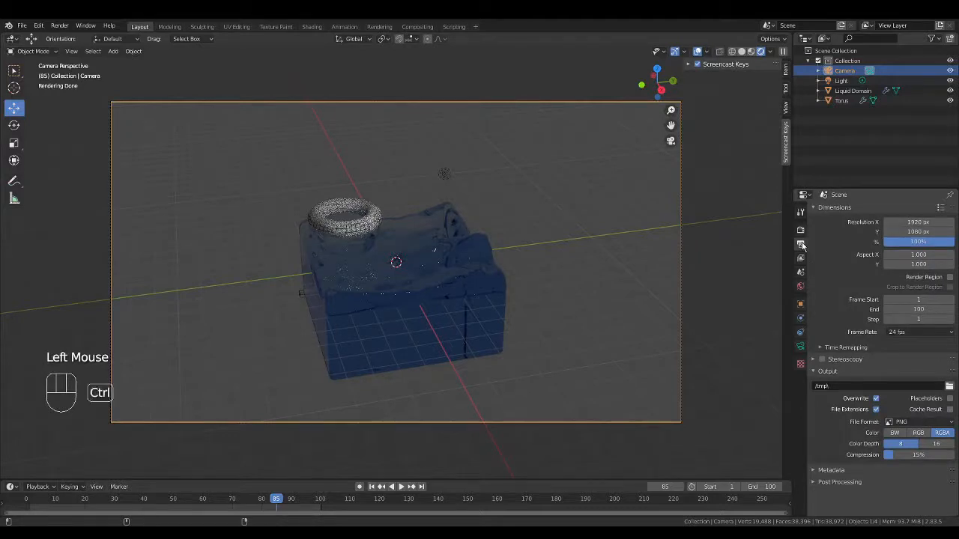
{"action": "left_click", "coordinate": [909, 241]}
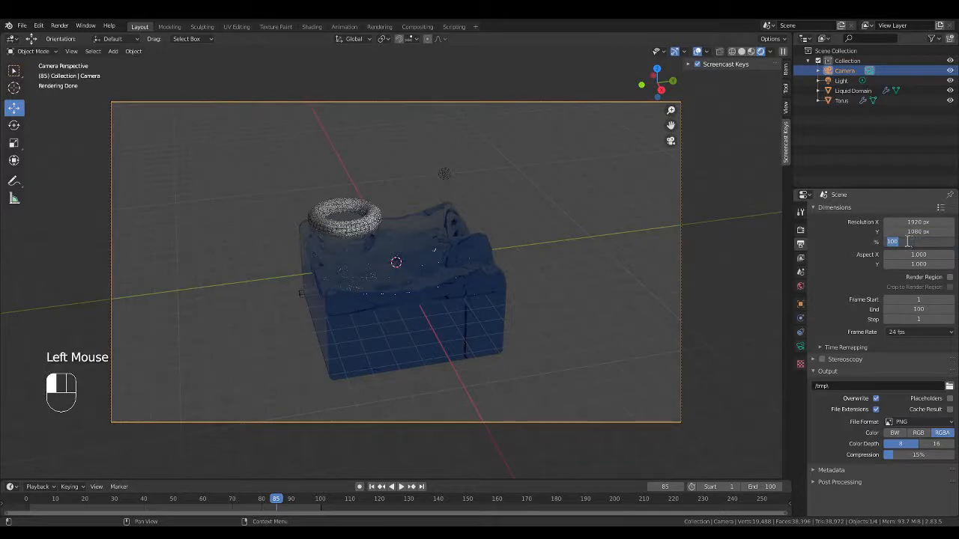
{"action": "type", "text": "50"}
{"action": "key", "text": "Return"}
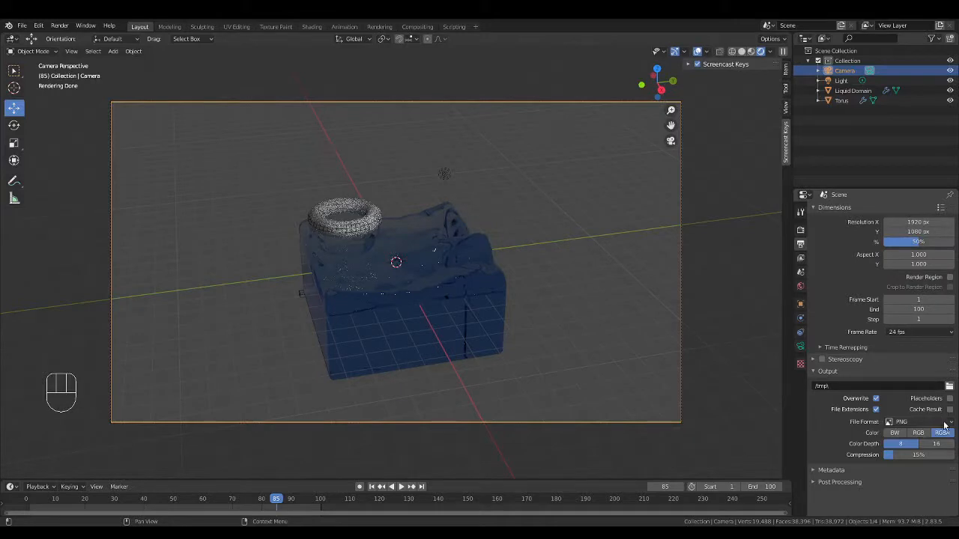
- Set the render output path to D:\Blender\fluid_0 and the file format to FFmpeg video
{"action": "scroll", "coordinate": [906, 433], "scroll_direction": "down", "scroll_amount": 1}
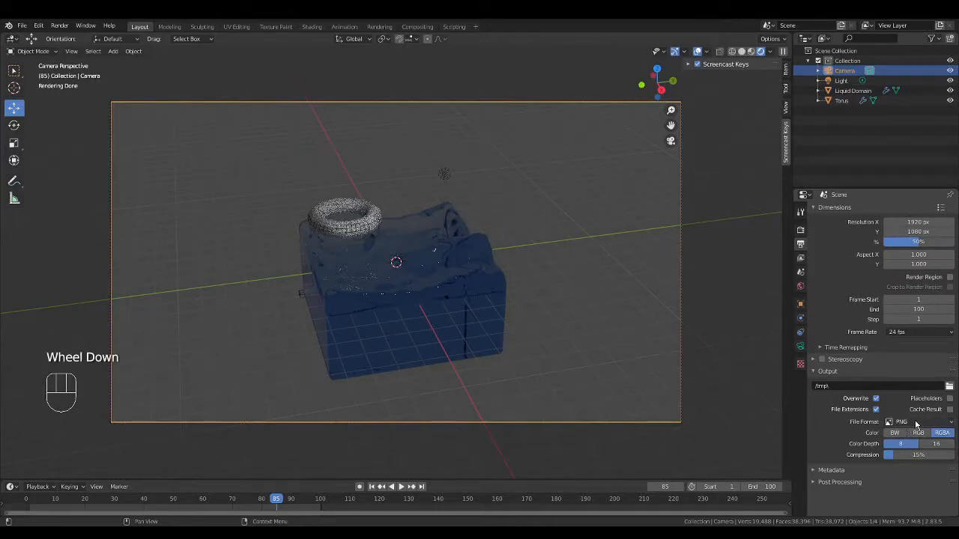
{"action": "left_click", "coordinate": [949, 387]}
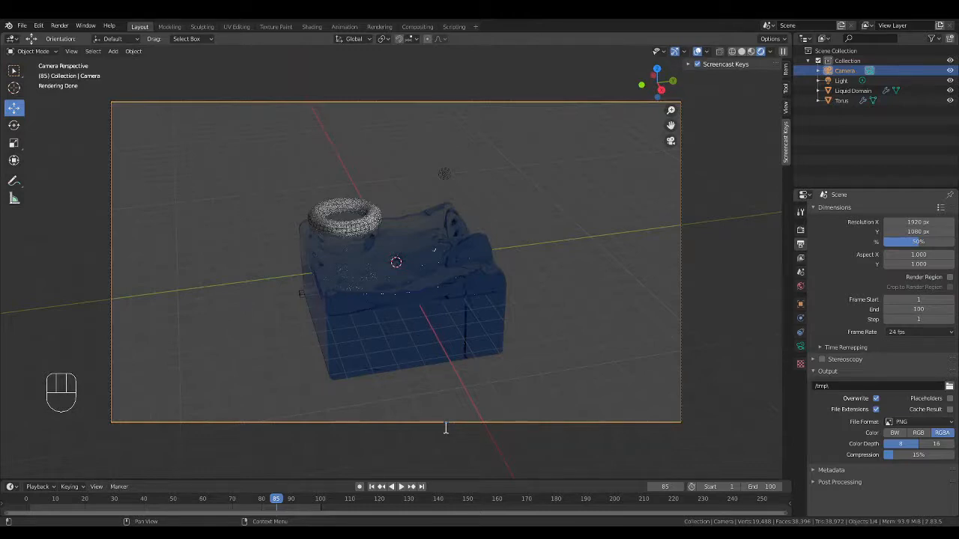
{"action": "left_click", "coordinate": [648, 432]}
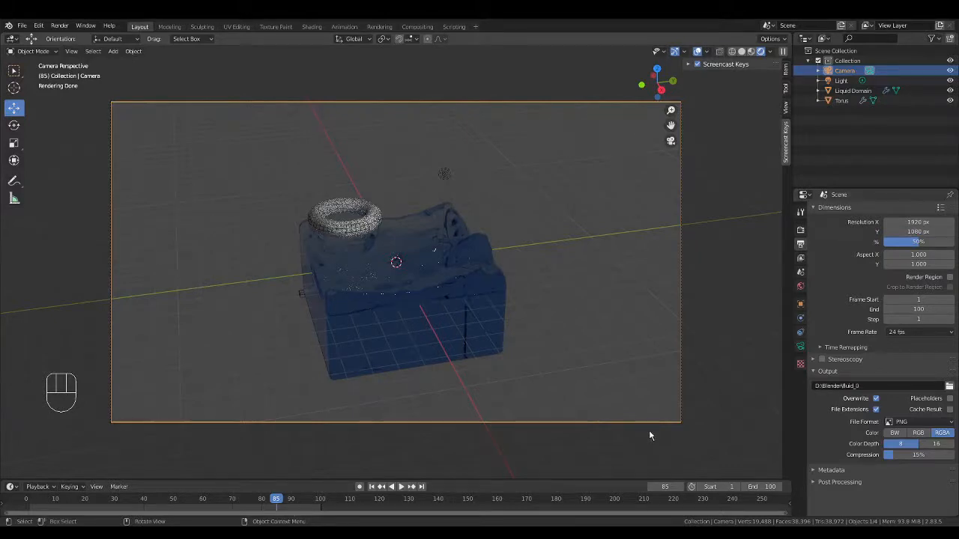
{"action": "left_click", "coordinate": [914, 423]}
{"action": "left_click", "coordinate": [906, 424]}
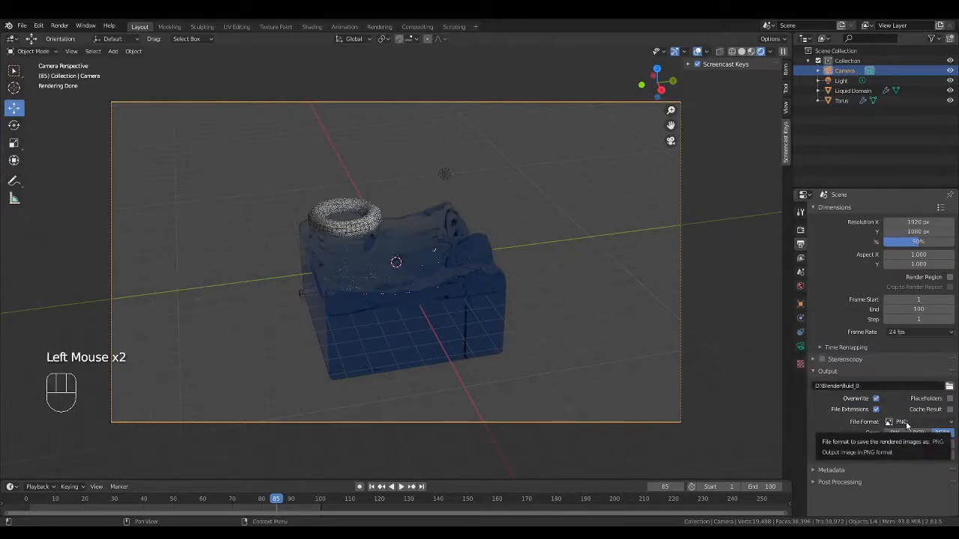
{"action": "left_click", "coordinate": [907, 424]}
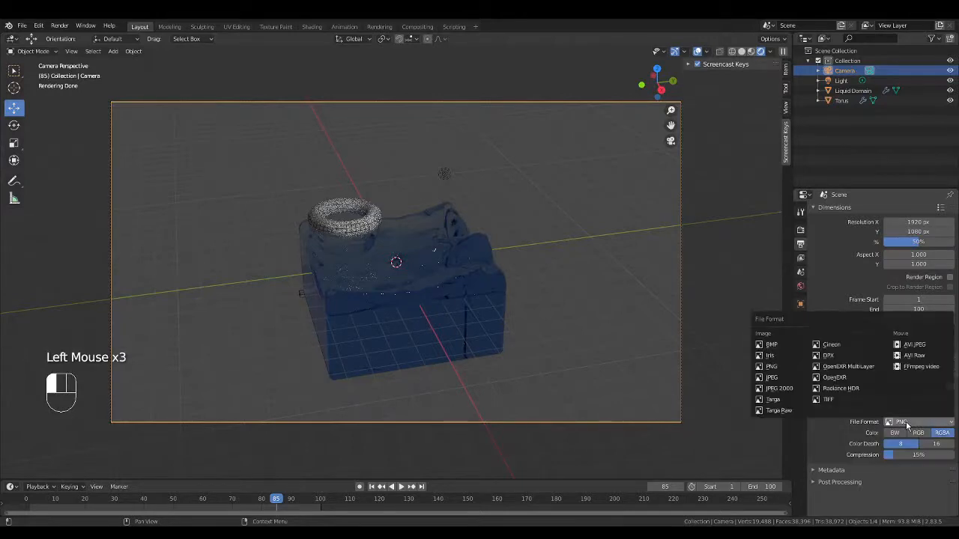
{"action": "left_click", "coordinate": [913, 368]}
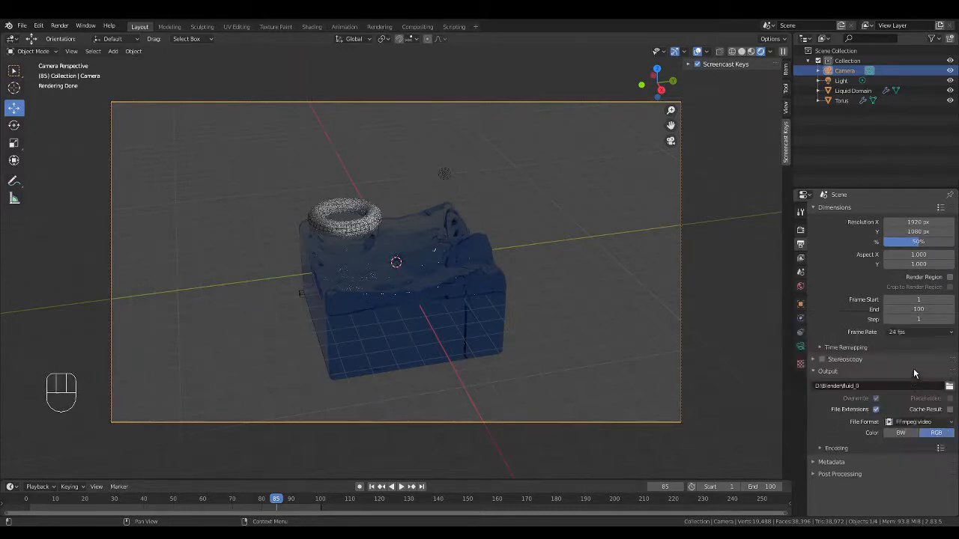
- Set the video encoding container to MPEG-4, keeping the other encoding settings
{"action": "scroll", "coordinate": [885, 440], "scroll_direction": "down", "scroll_amount": 2}
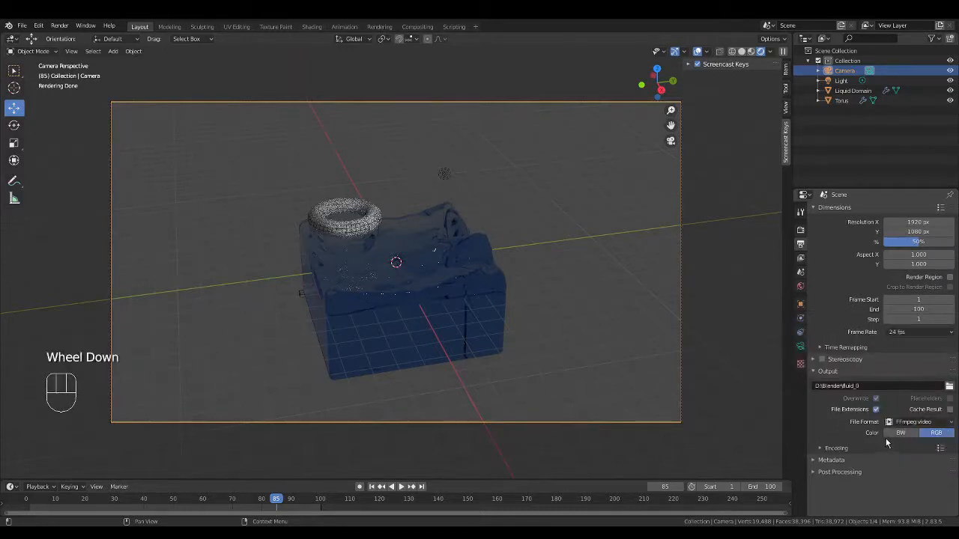
{"action": "left_click", "coordinate": [820, 449]}
{"action": "scroll", "coordinate": [867, 446], "scroll_direction": "down", "scroll_amount": 3}
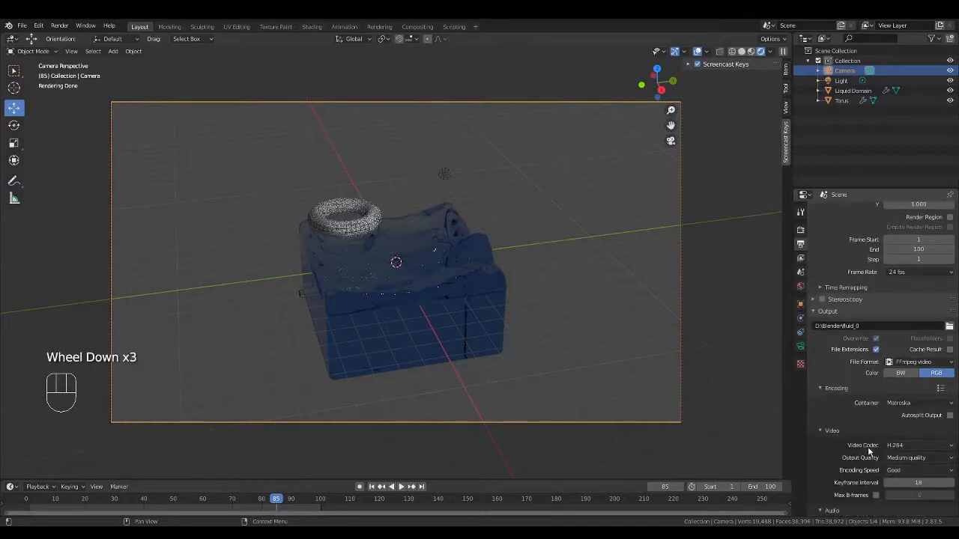
{"action": "scroll", "coordinate": [886, 416], "scroll_direction": "down", "scroll_amount": 2}
{"action": "left_click", "coordinate": [898, 364]}
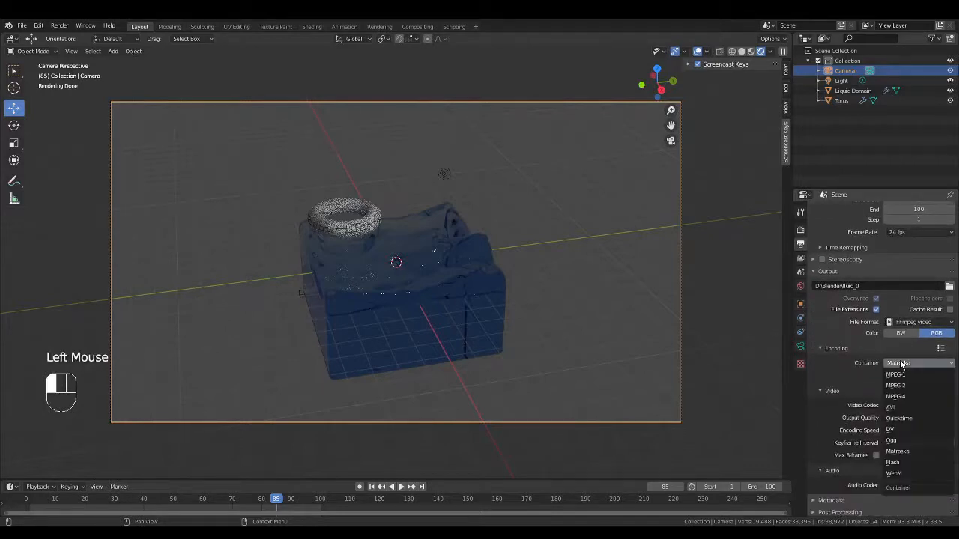
{"action": "left_click", "coordinate": [898, 397]}
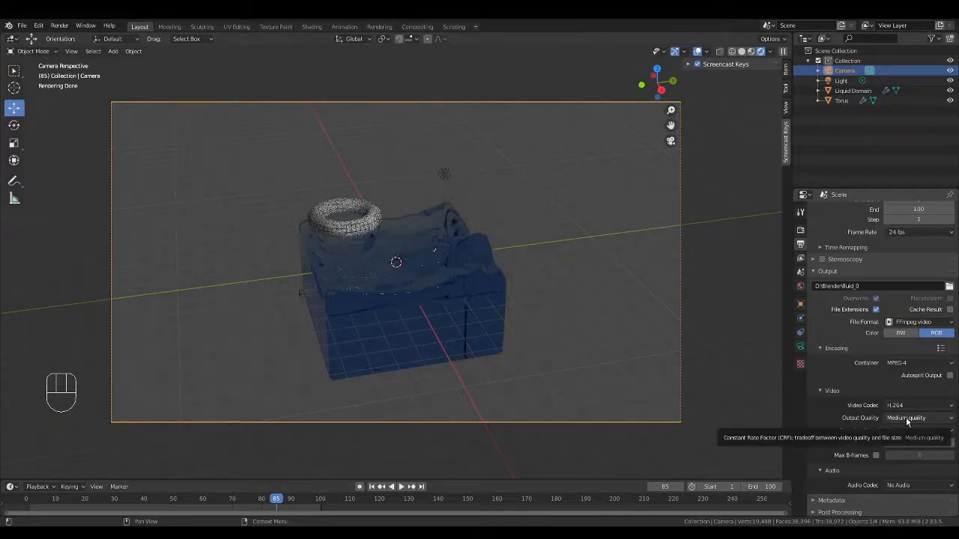
{"action": "scroll", "coordinate": [856, 452], "scroll_direction": "down", "scroll_amount": 2}
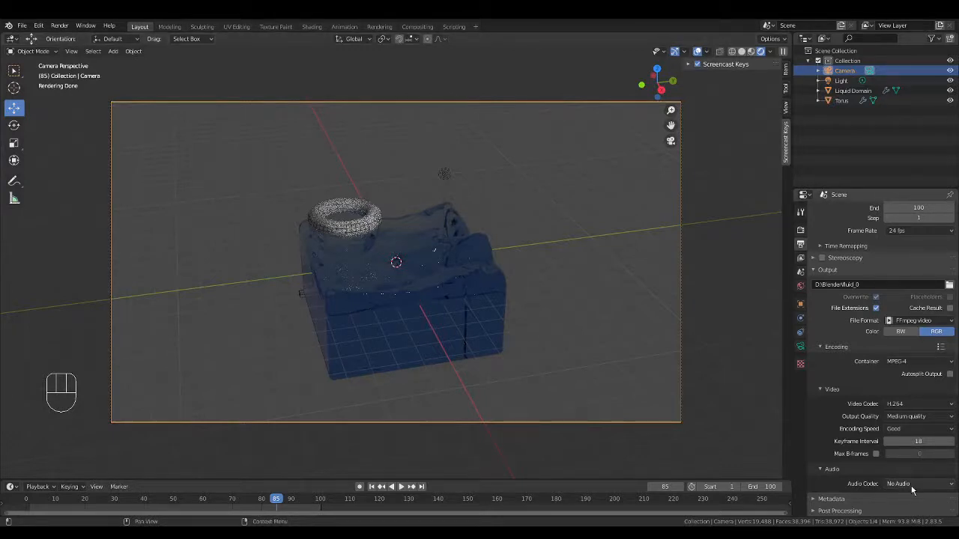
- Return the timeline to frame 1 and render the animation
{"action": "key", "text": "space"}
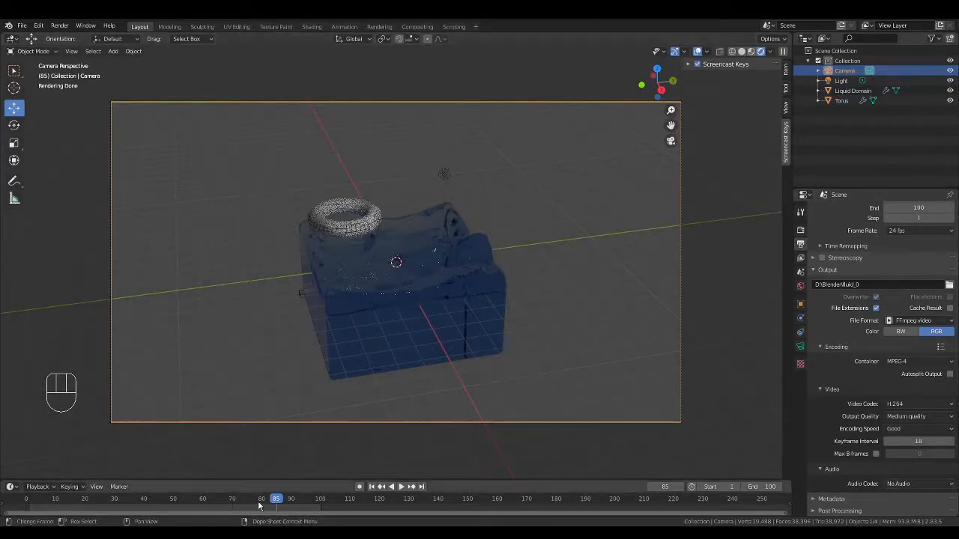
{"action": "left_click", "coordinate": [33, 499]}
{"action": "left_click_drag", "start_coordinate": [33, 500], "coordinate": [29, 499]}
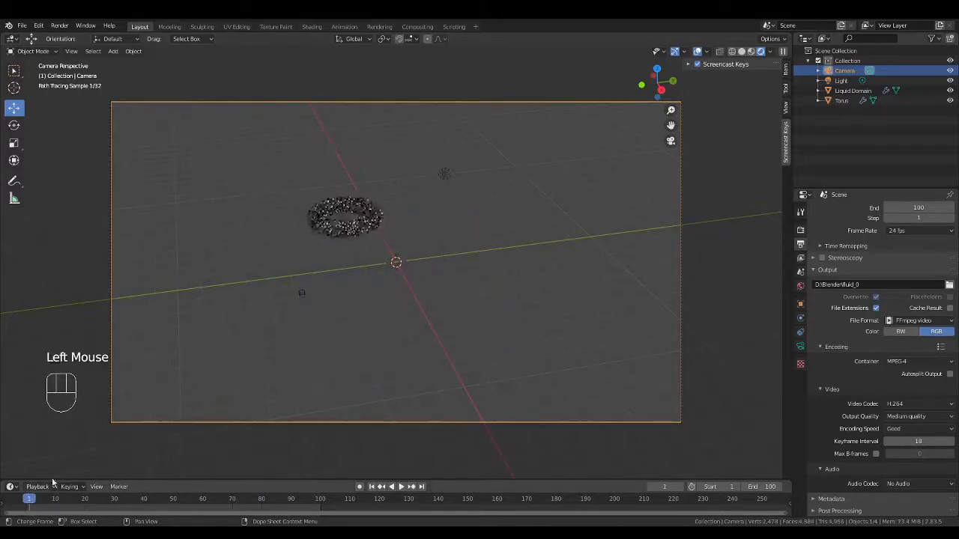
{"action": "left_click", "coordinate": [60, 26]}
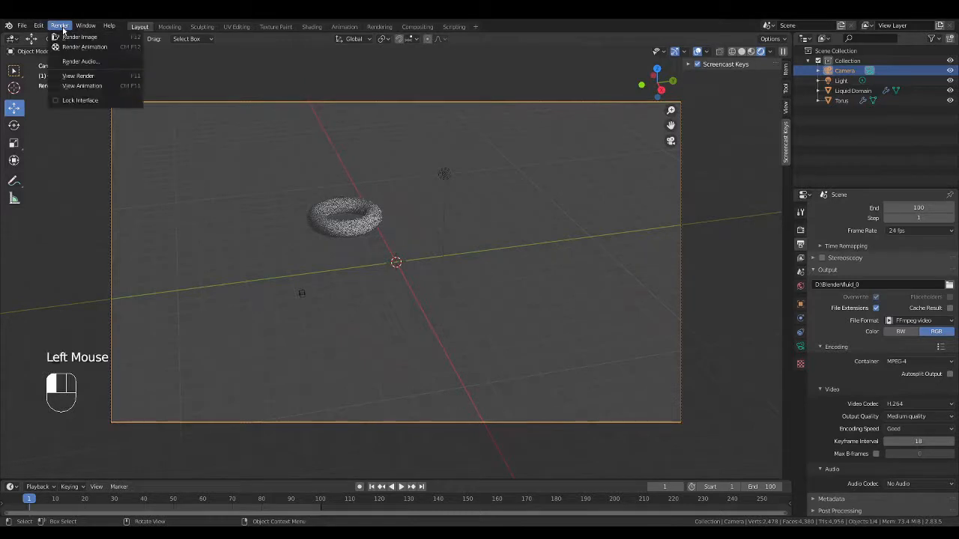
{"action": "left_click", "coordinate": [107, 47]}
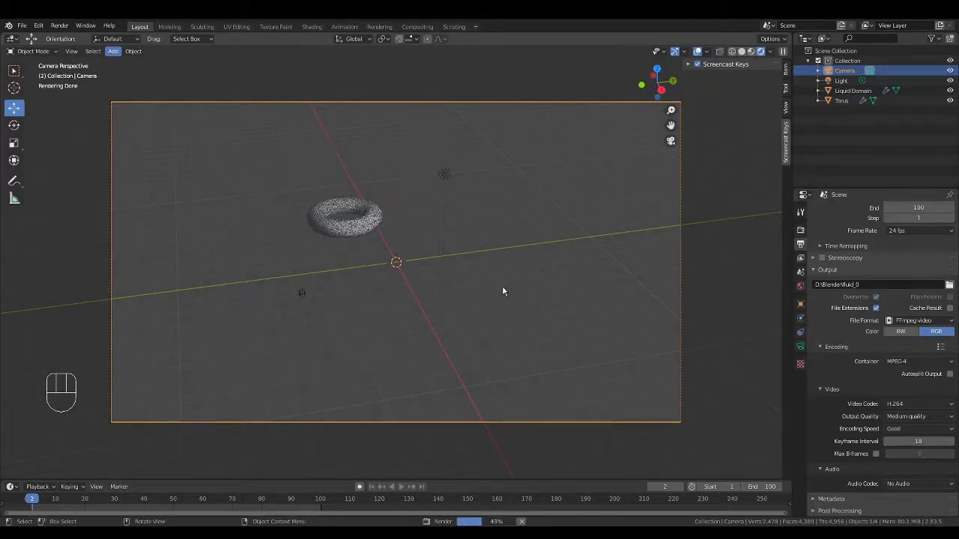
{"action": "mouse_move", "coordinate": [487, 521]}
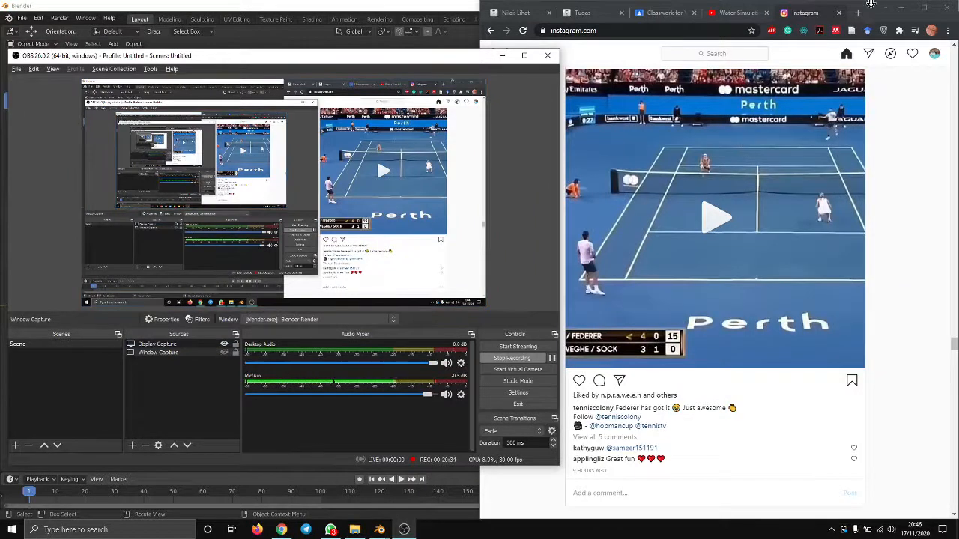
- Minimize the browser, switch to File Explorer and open the Blender folder on drive D
{"action": "left_click", "coordinate": [921, 9]}
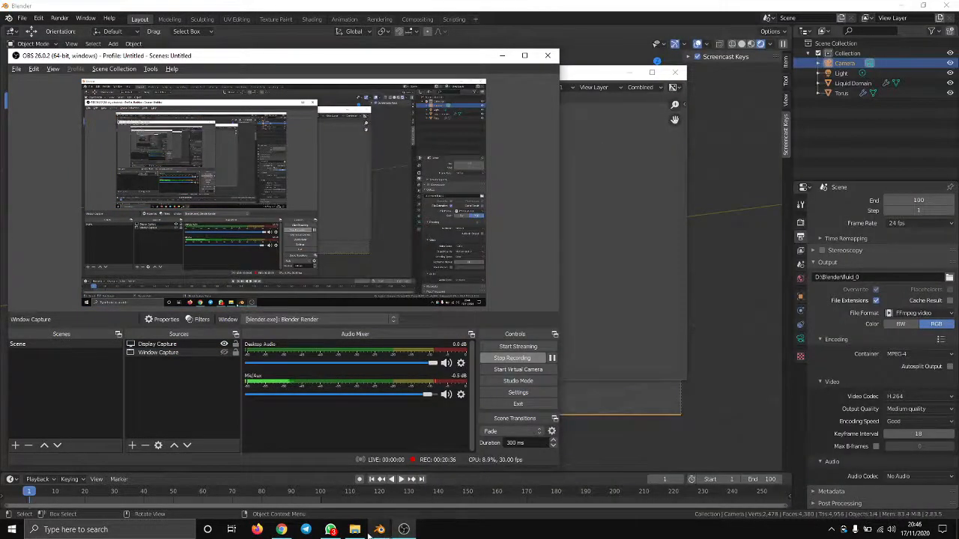
{"action": "left_click", "coordinate": [354, 530]}
{"action": "left_click", "coordinate": [81, 391]}
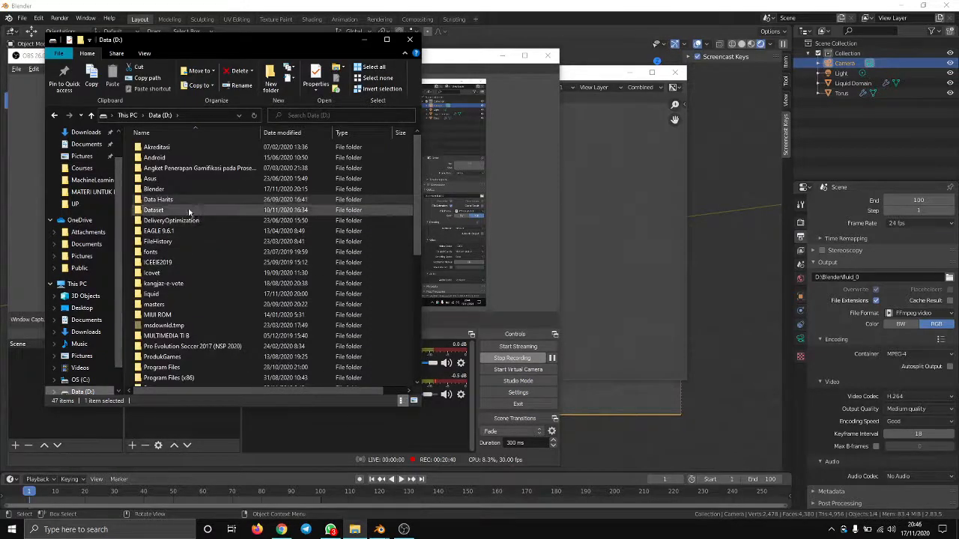
{"action": "double_click", "coordinate": [155, 188]}
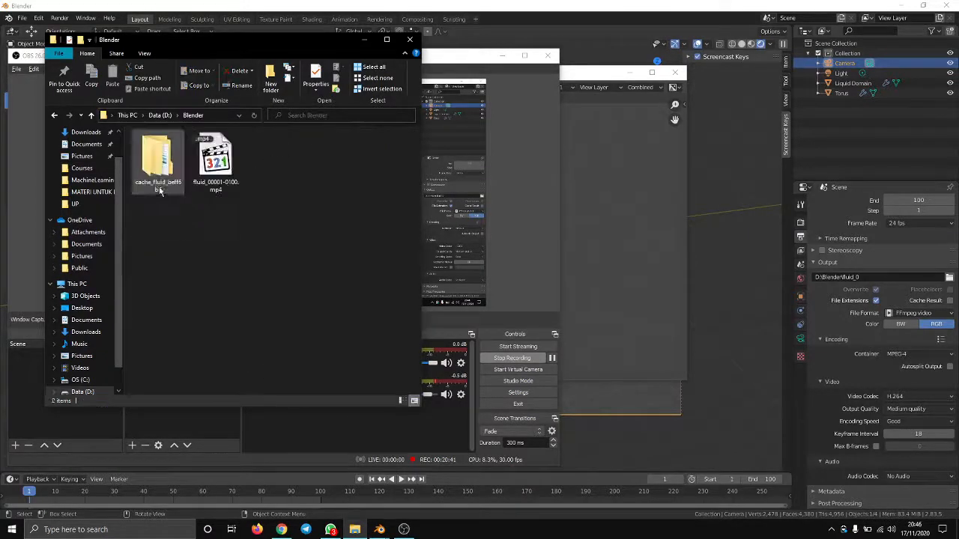
- Open the rendered video fluid_00001-0100.mp4 from the Blender folder and maximize the video player
{"action": "left_click", "coordinate": [217, 178]}
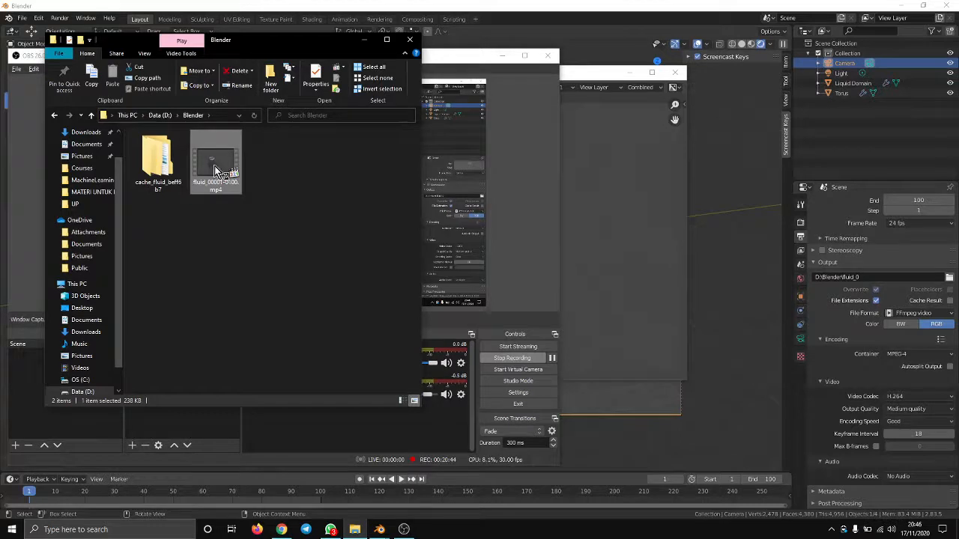
{"action": "double_click", "coordinate": [214, 168]}
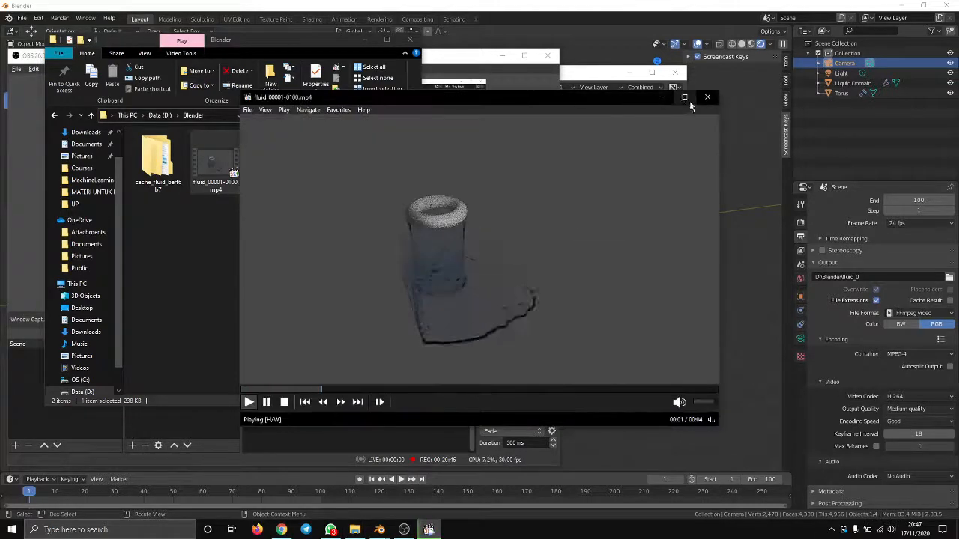
{"action": "left_click", "coordinate": [687, 99]}
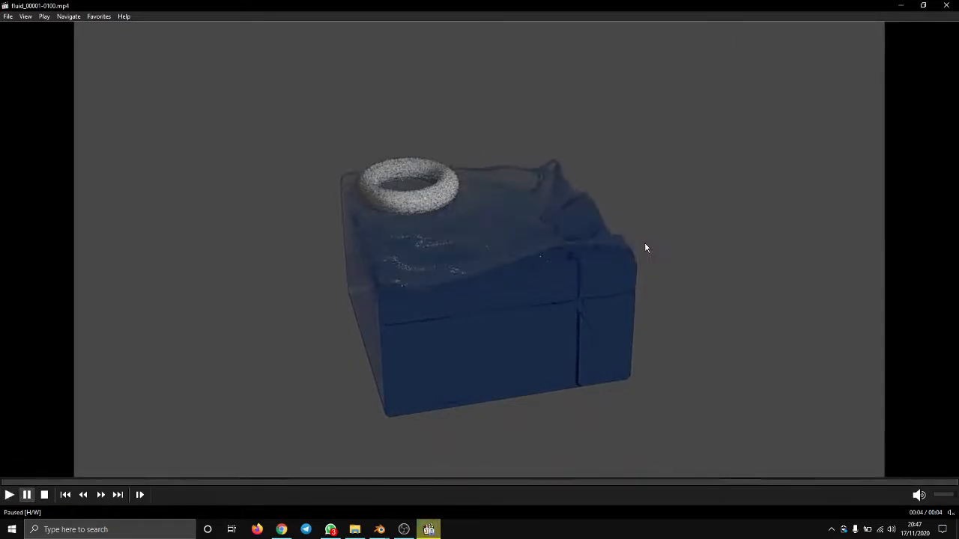
- Replay the rendered fluid animation three times and move playback to an earlier point in the clip
{"action": "left_click", "coordinate": [9, 495]}
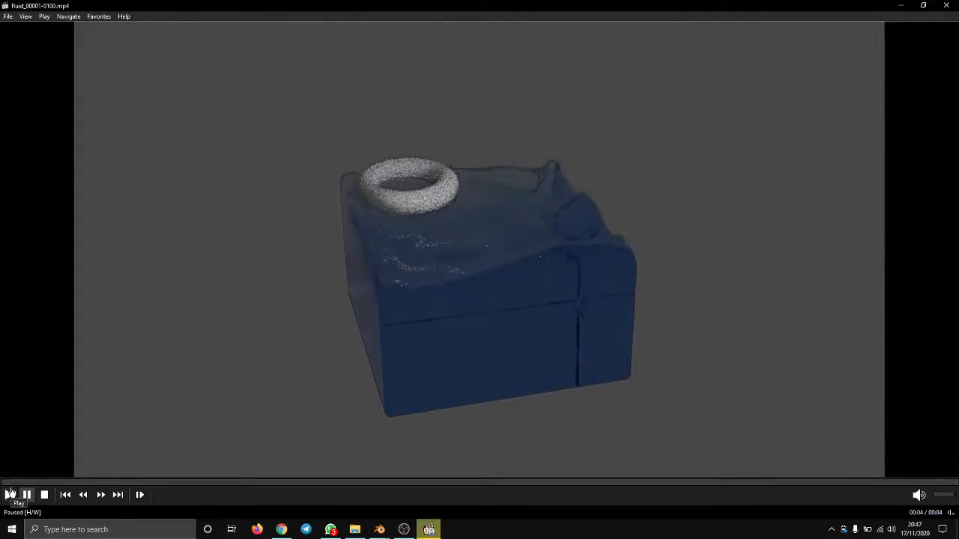
{"action": "left_click", "coordinate": [9, 495]}
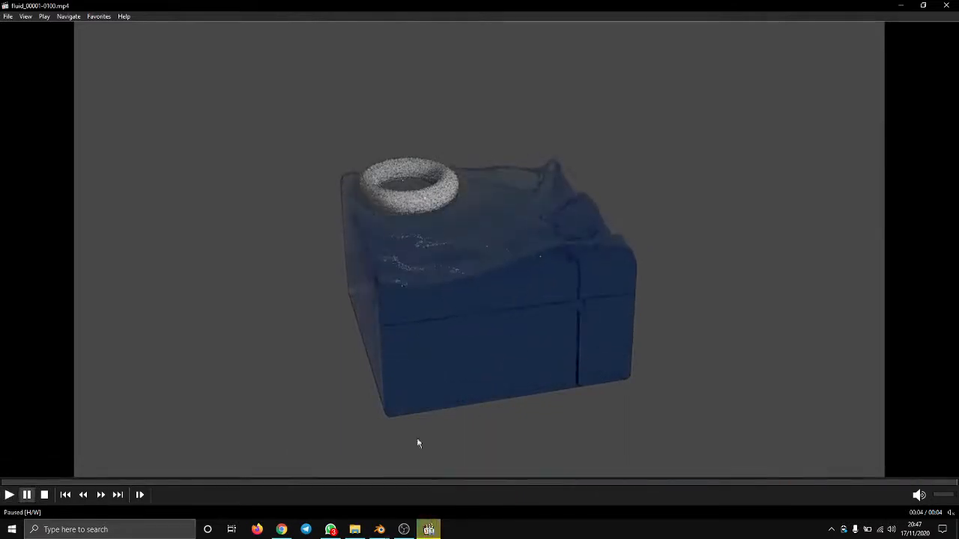
{"action": "left_click", "coordinate": [10, 497]}
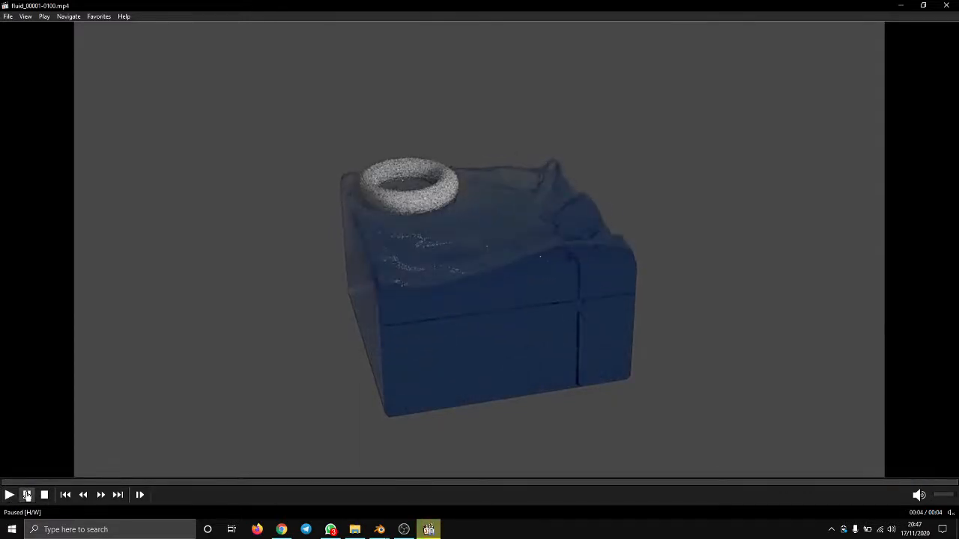
{"action": "left_click", "coordinate": [482, 483]}
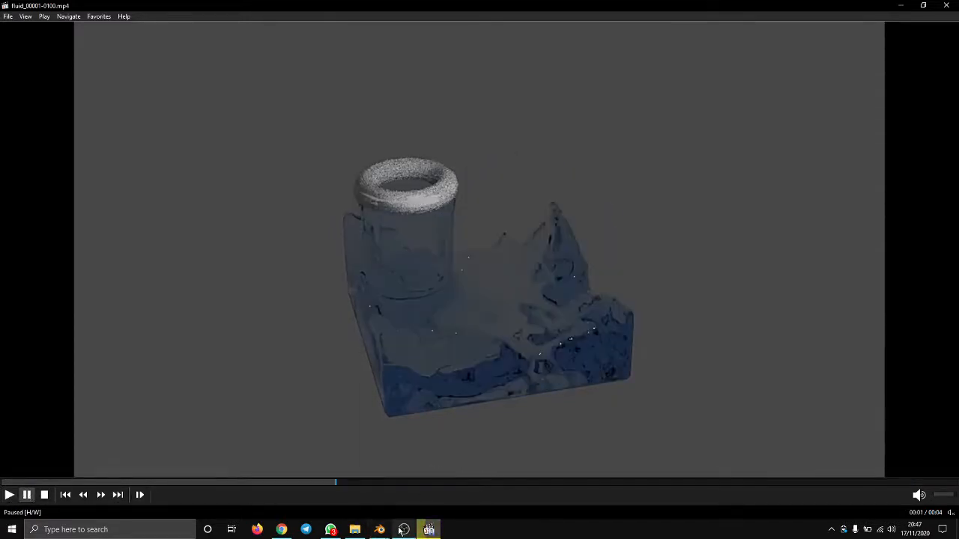